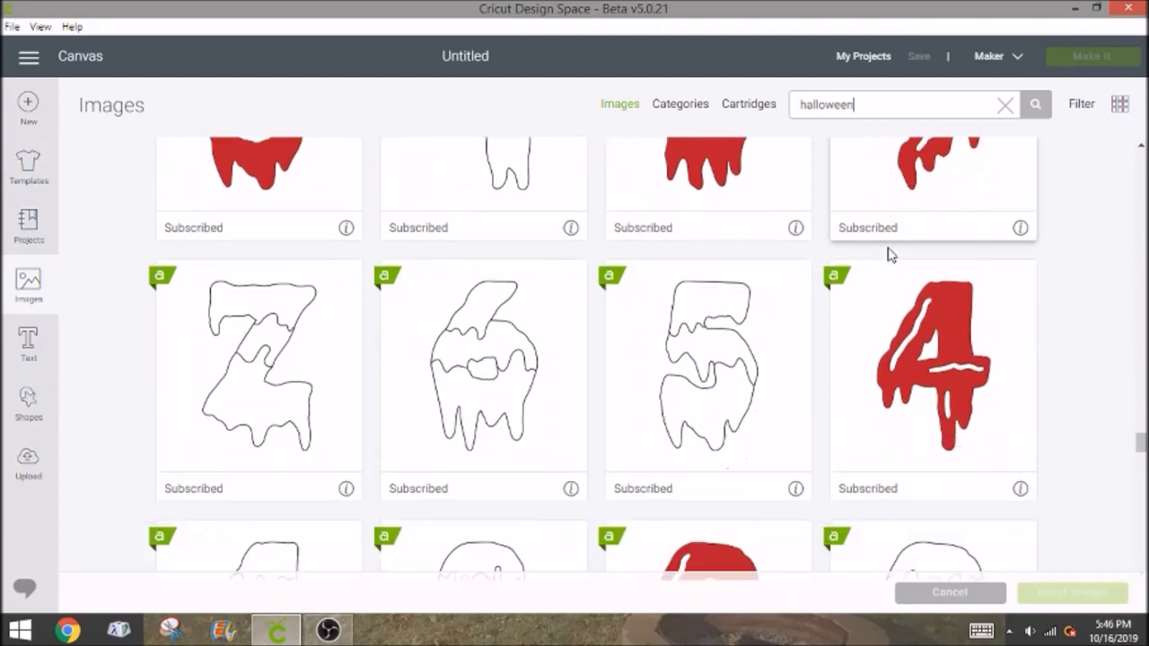
Browse the halloween image results for a suitable design to cut.
{"action": "scroll", "coordinate": [887, 258], "scroll_direction": "down", "scroll_amount": 10}
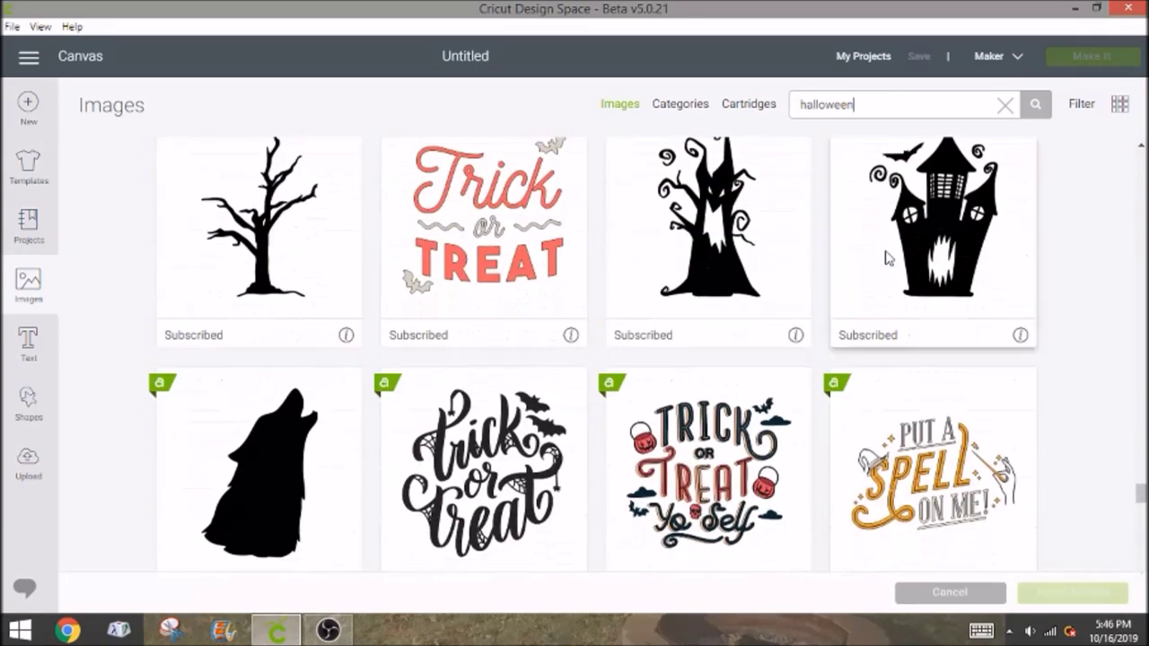
{"action": "scroll", "coordinate": [730, 325], "scroll_direction": "down", "scroll_amount": 15}
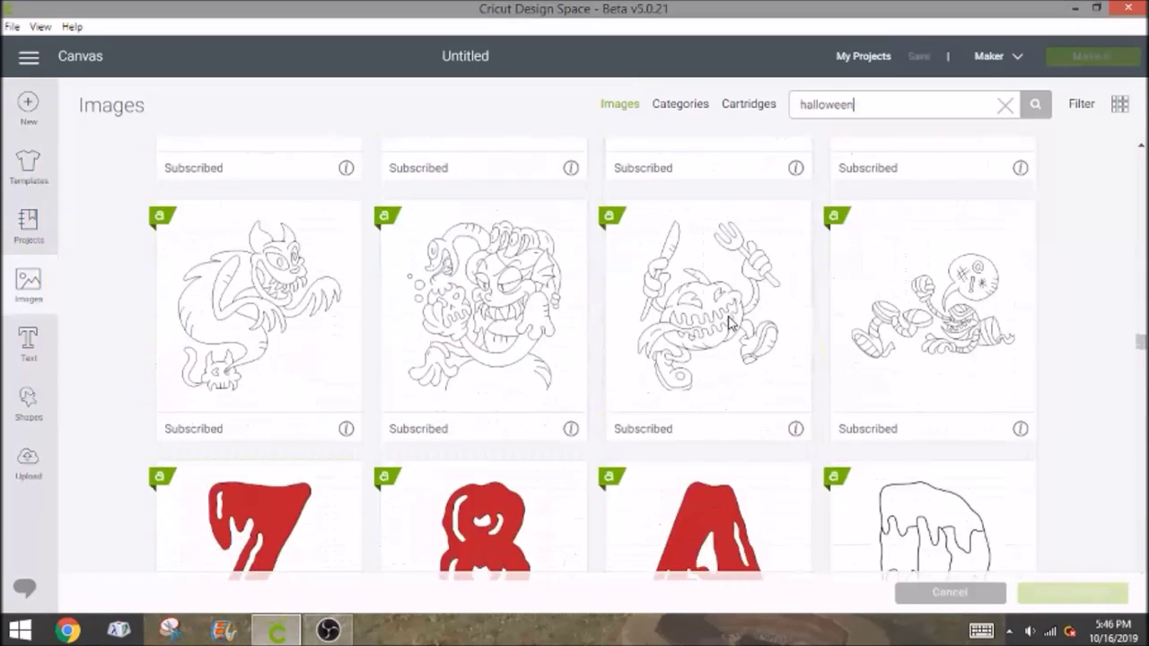
{"action": "scroll", "coordinate": [732, 318], "scroll_direction": "down", "scroll_amount": 15}
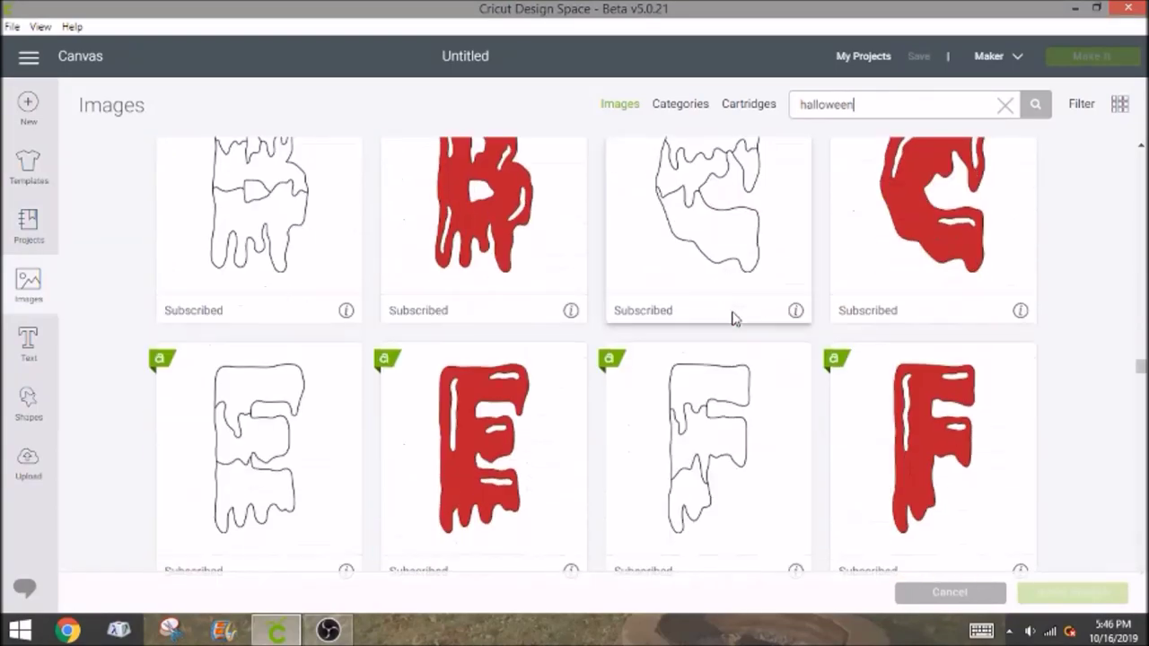
{"action": "scroll", "coordinate": [732, 318], "scroll_direction": "down", "scroll_amount": 20}
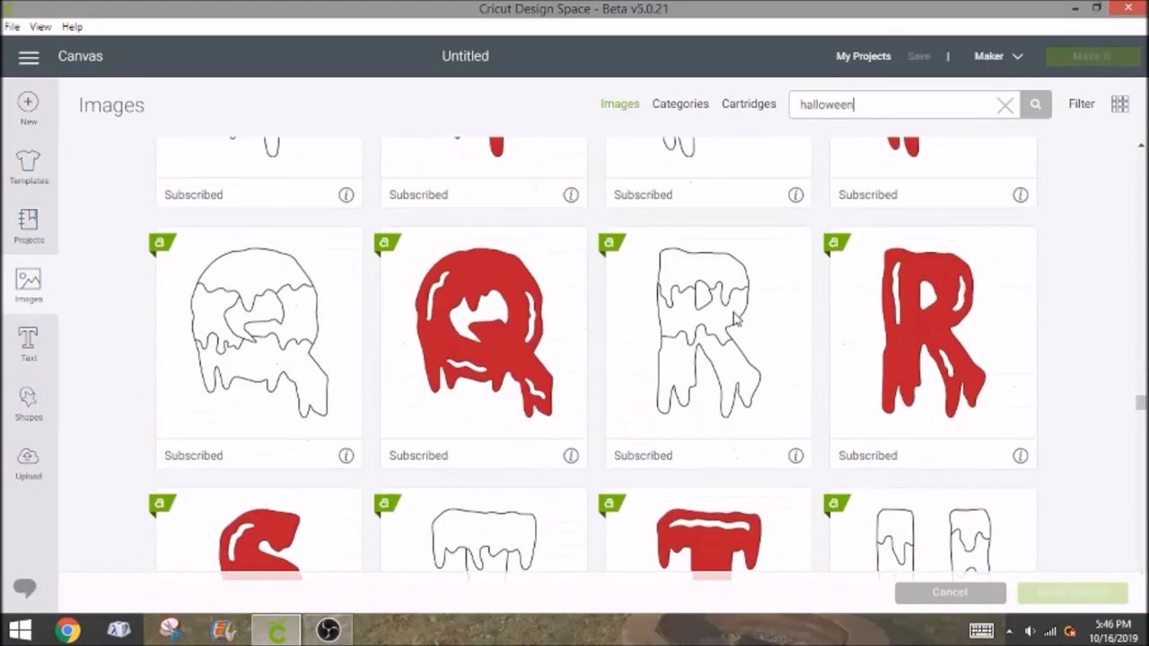
{"action": "scroll", "coordinate": [733, 318], "scroll_direction": "down", "scroll_amount": 15}
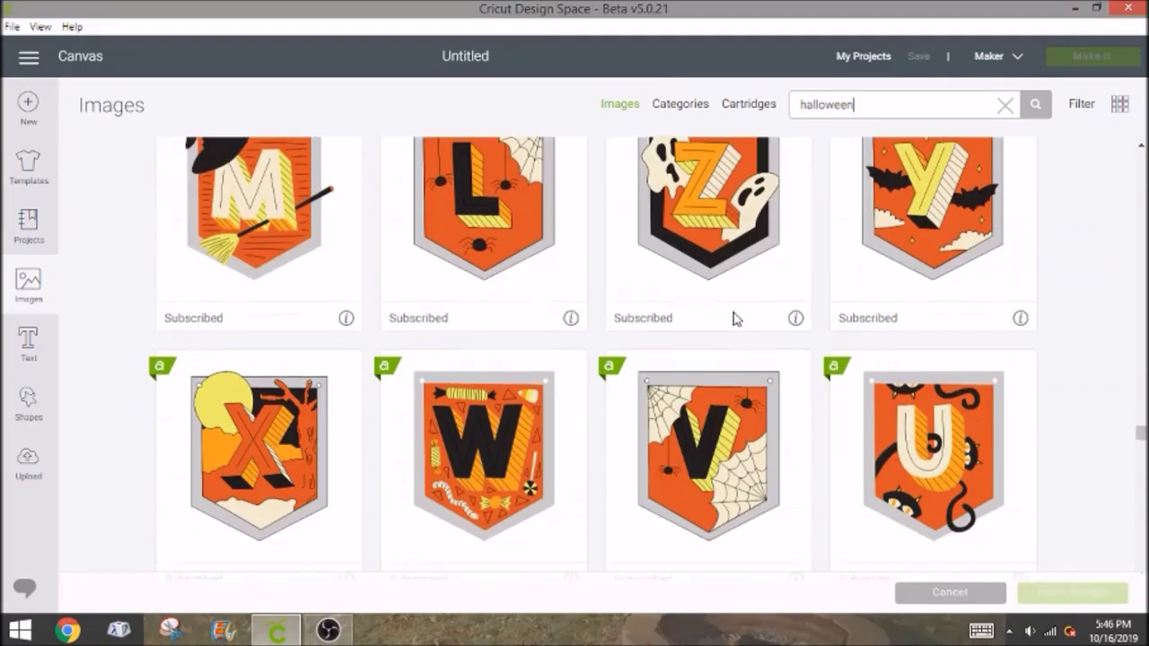
{"action": "scroll", "coordinate": [733, 319], "scroll_direction": "down", "scroll_amount": 15}
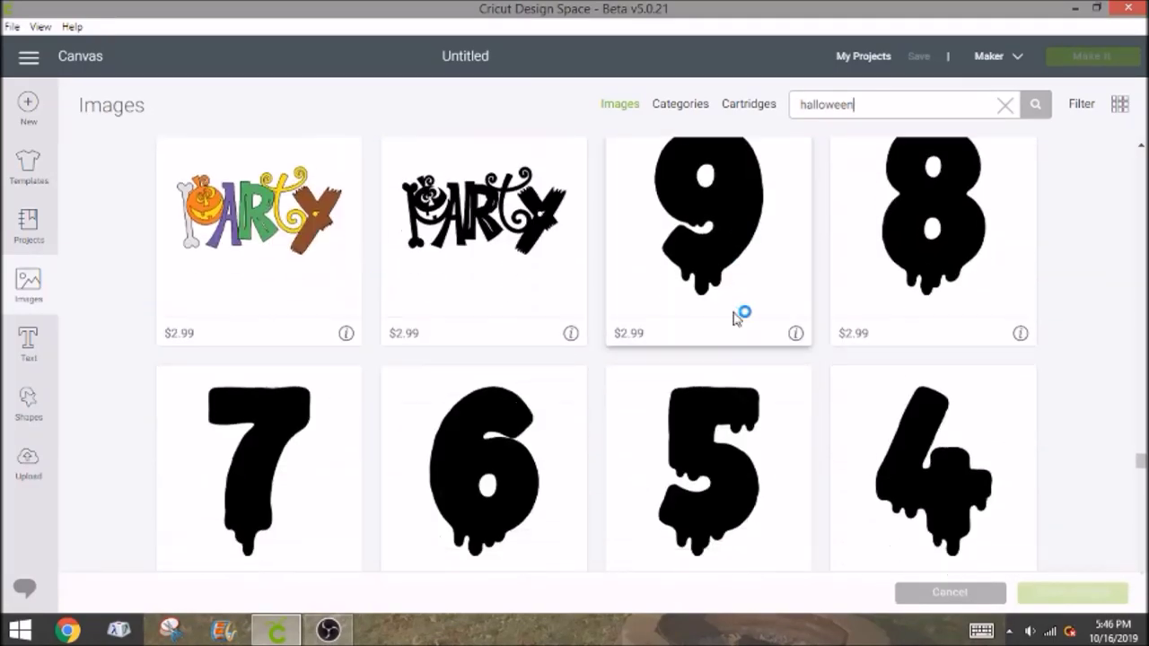
{"action": "scroll", "coordinate": [743, 312], "scroll_direction": "up", "scroll_amount": 15}
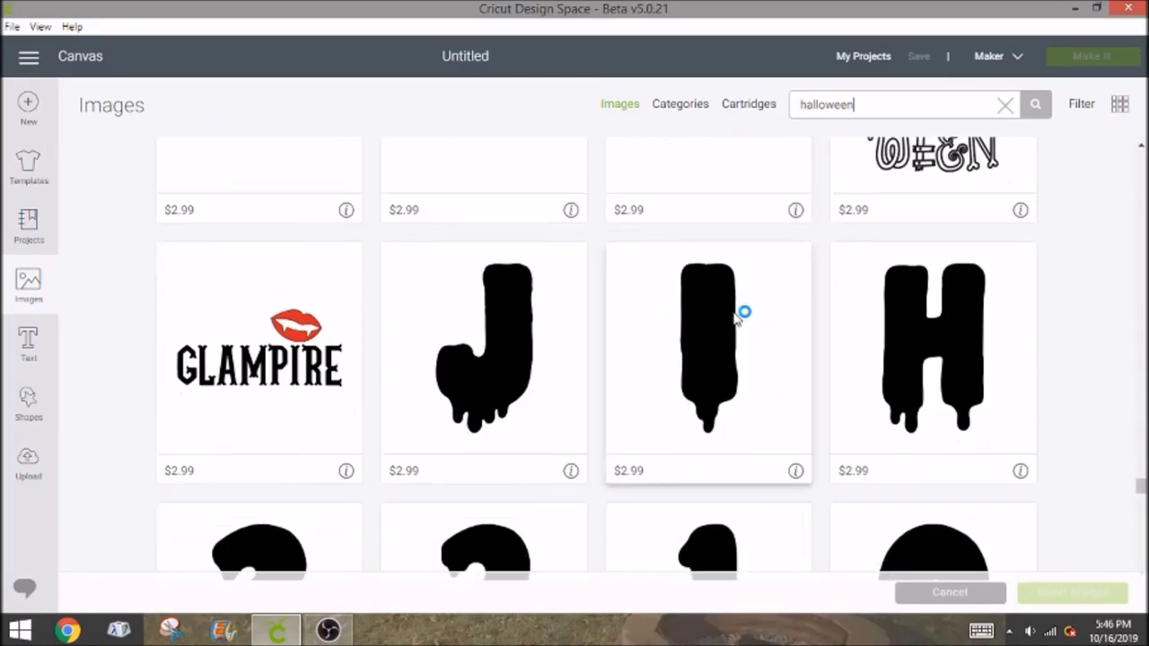
{"action": "scroll", "coordinate": [734, 316], "scroll_direction": "down", "scroll_amount": 1}
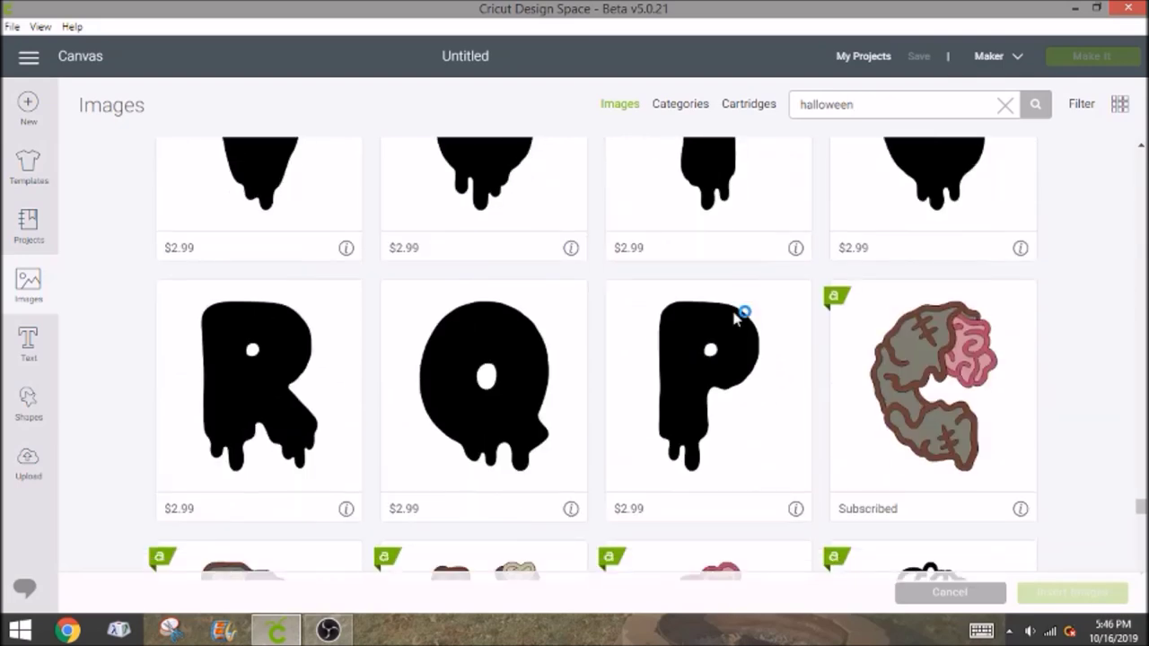
{"action": "scroll", "coordinate": [735, 316], "scroll_direction": "down", "scroll_amount": 10}
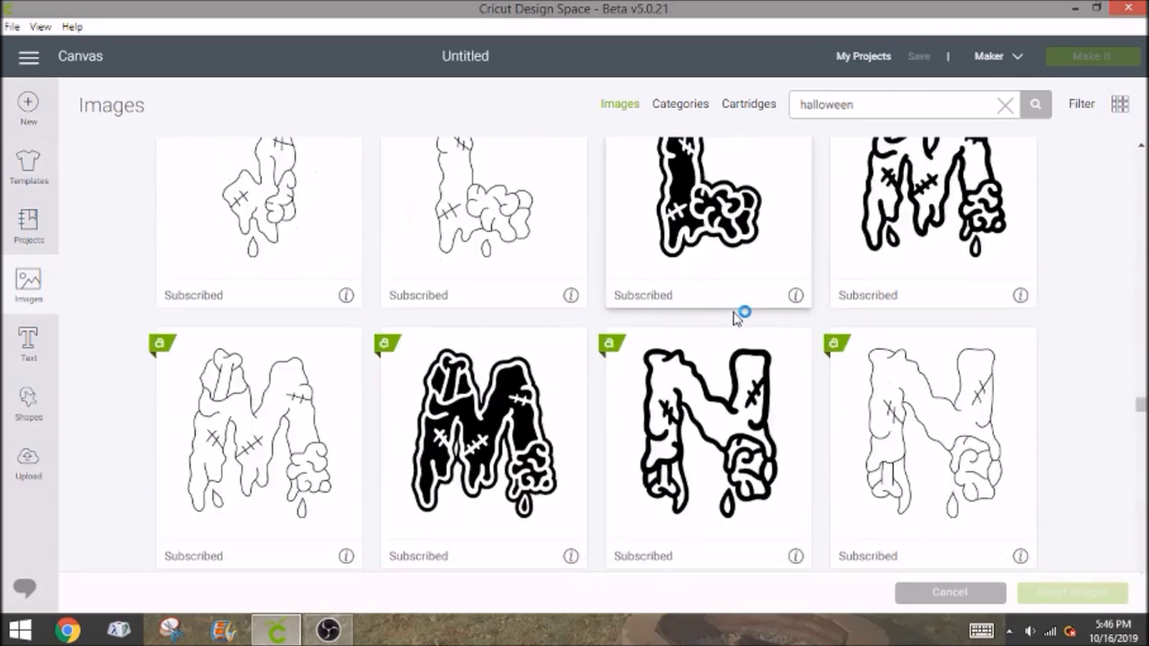
{"action": "scroll", "coordinate": [736, 318], "scroll_direction": "down", "scroll_amount": 3}
{"action": "scroll", "coordinate": [736, 316], "scroll_direction": "down", "scroll_amount": 15}
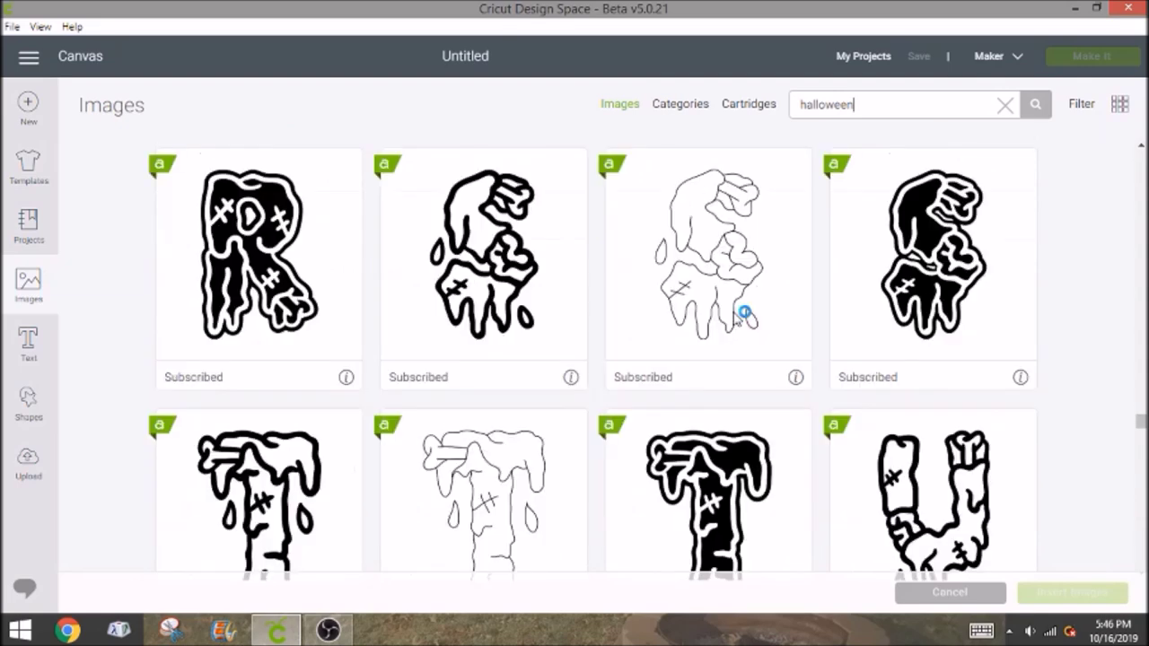
{"action": "scroll", "coordinate": [734, 316], "scroll_direction": "down", "scroll_amount": 15}
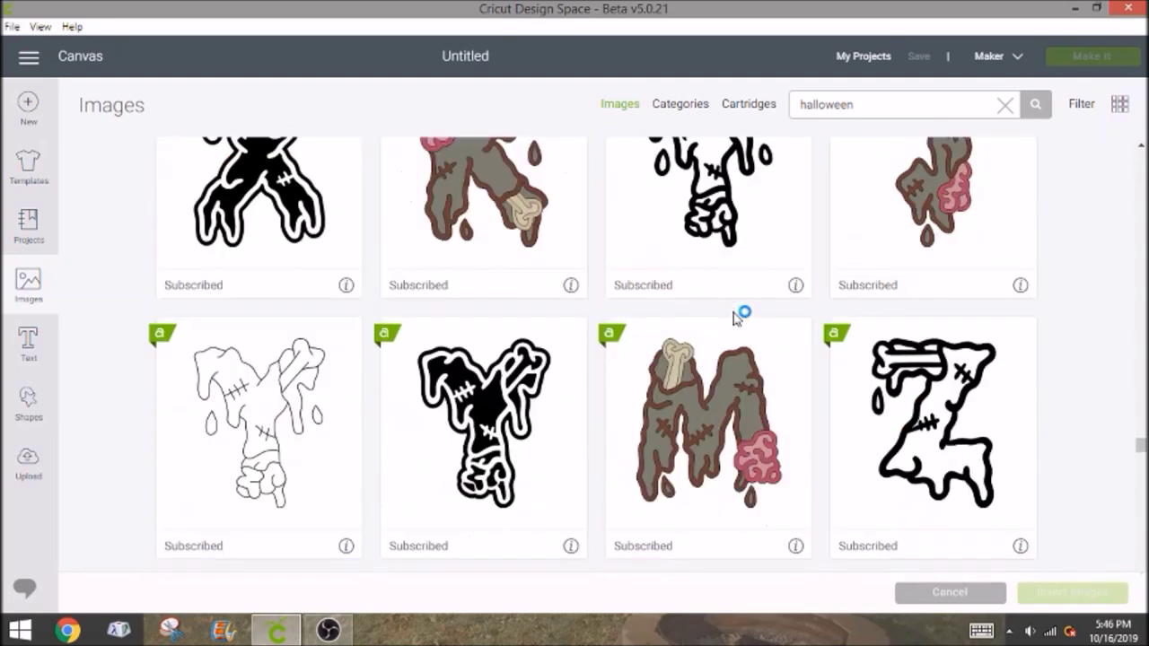
{"action": "scroll", "coordinate": [736, 317], "scroll_direction": "down", "scroll_amount": 10}
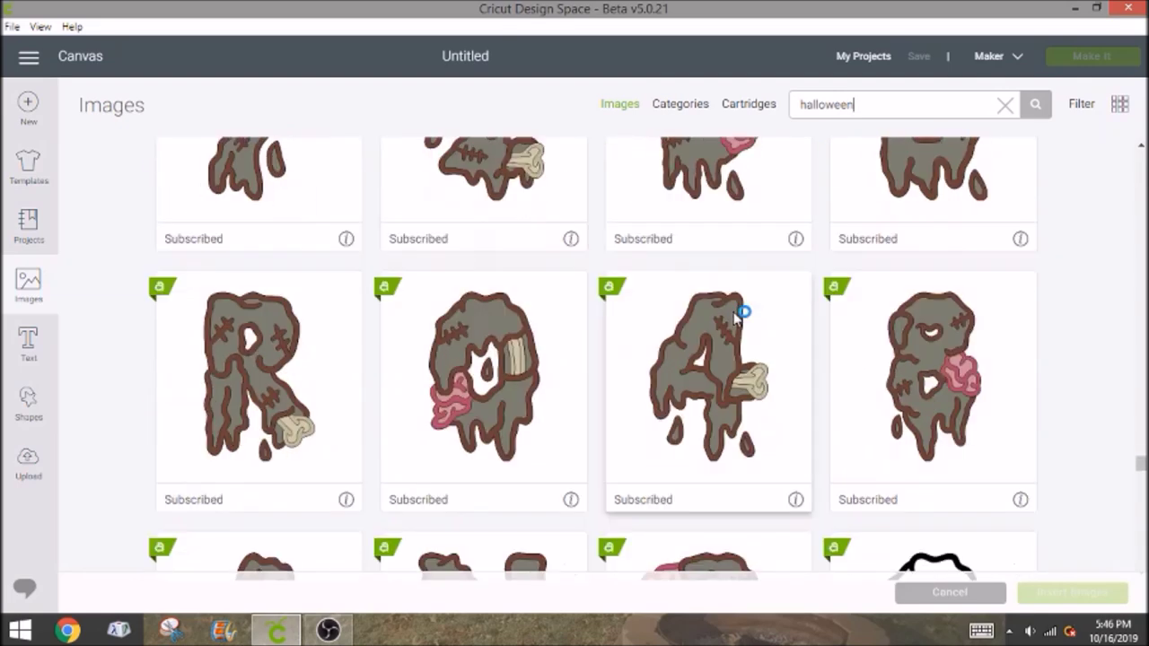
{"action": "scroll", "coordinate": [736, 316], "scroll_direction": "down", "scroll_amount": 5}
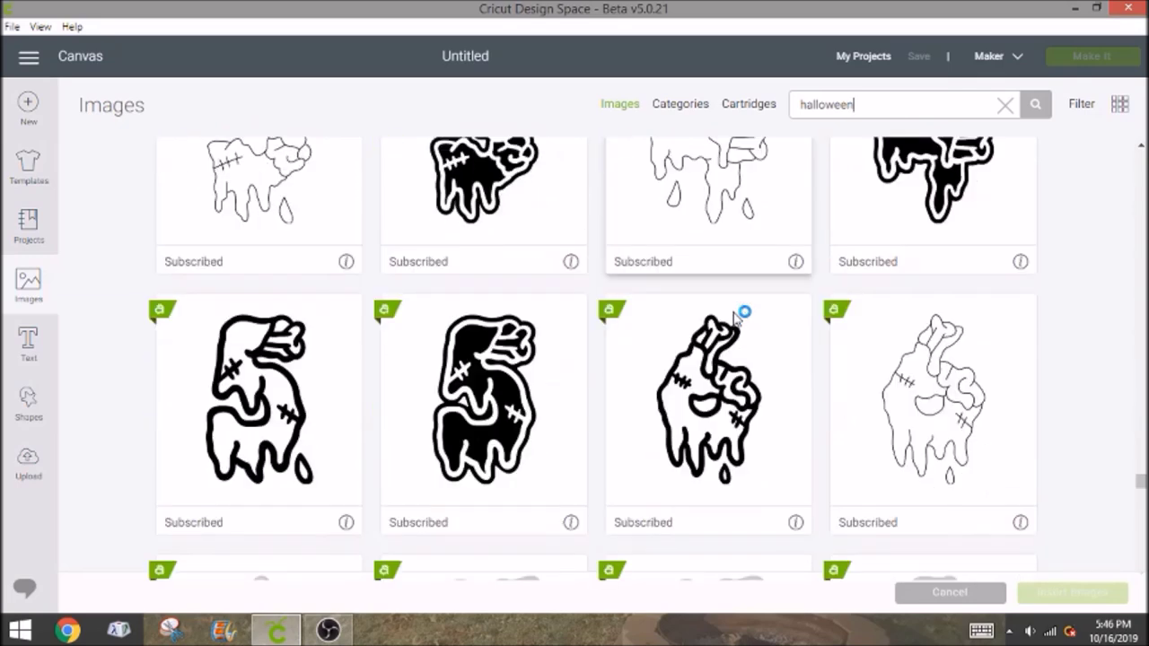
{"action": "scroll", "coordinate": [736, 316], "scroll_direction": "down", "scroll_amount": 10}
{"action": "scroll", "coordinate": [738, 316], "scroll_direction": "down", "scroll_amount": 5}
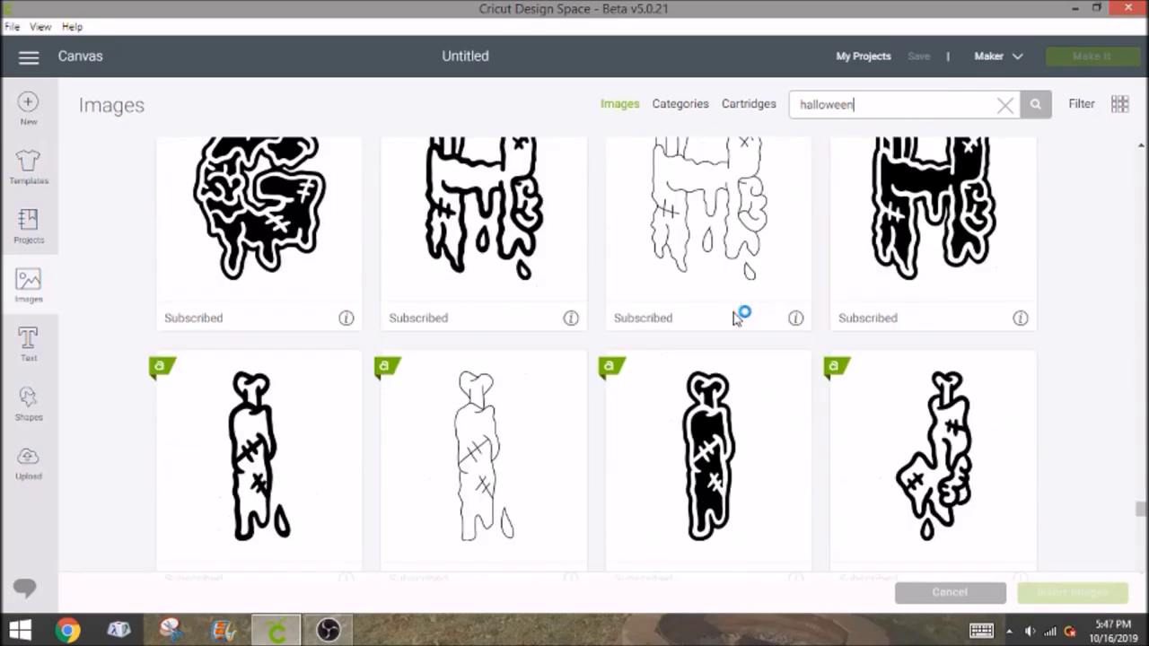
{"action": "scroll", "coordinate": [736, 316], "scroll_direction": "down", "scroll_amount": 5}
{"action": "scroll", "coordinate": [735, 316], "scroll_direction": "down", "scroll_amount": 8}
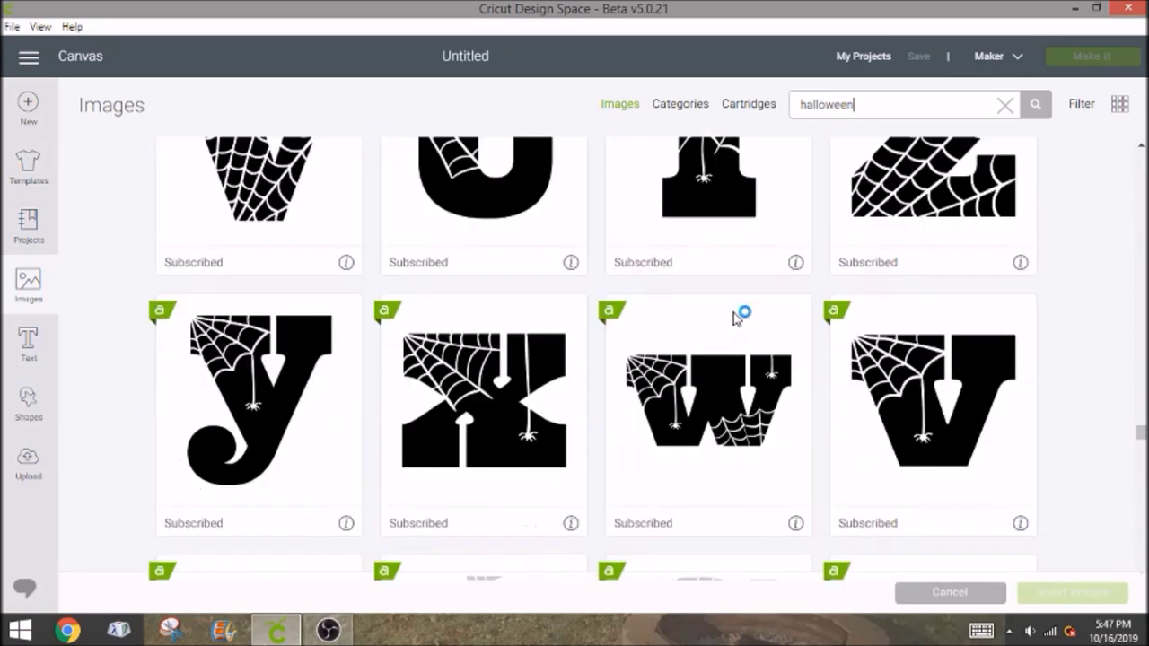
{"action": "scroll", "coordinate": [736, 316], "scroll_direction": "down", "scroll_amount": 10}
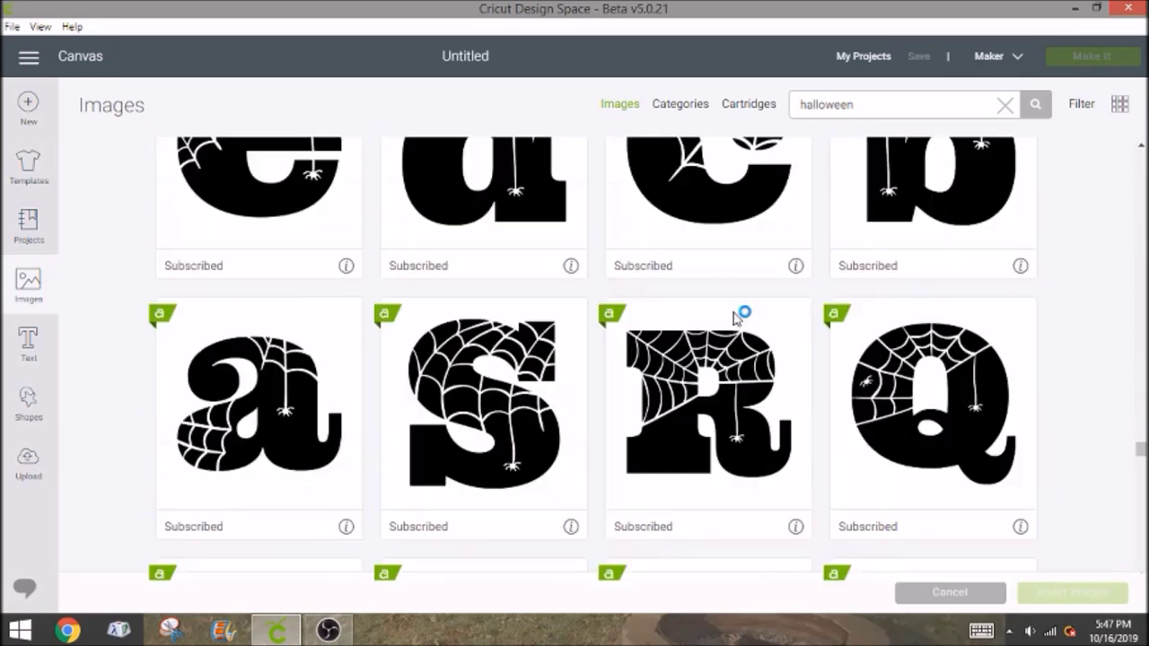
{"action": "scroll", "coordinate": [736, 316], "scroll_direction": "down", "scroll_amount": 10}
{"action": "scroll", "coordinate": [736, 316], "scroll_direction": "down", "scroll_amount": 8}
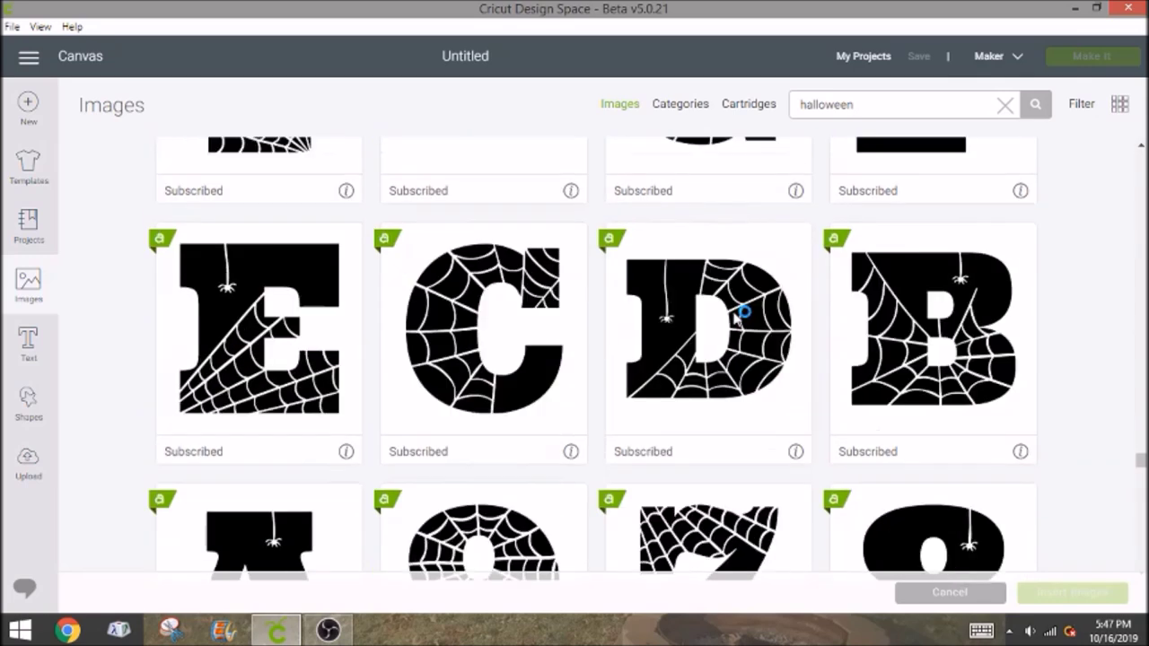
{"action": "scroll", "coordinate": [736, 316], "scroll_direction": "down", "scroll_amount": 10}
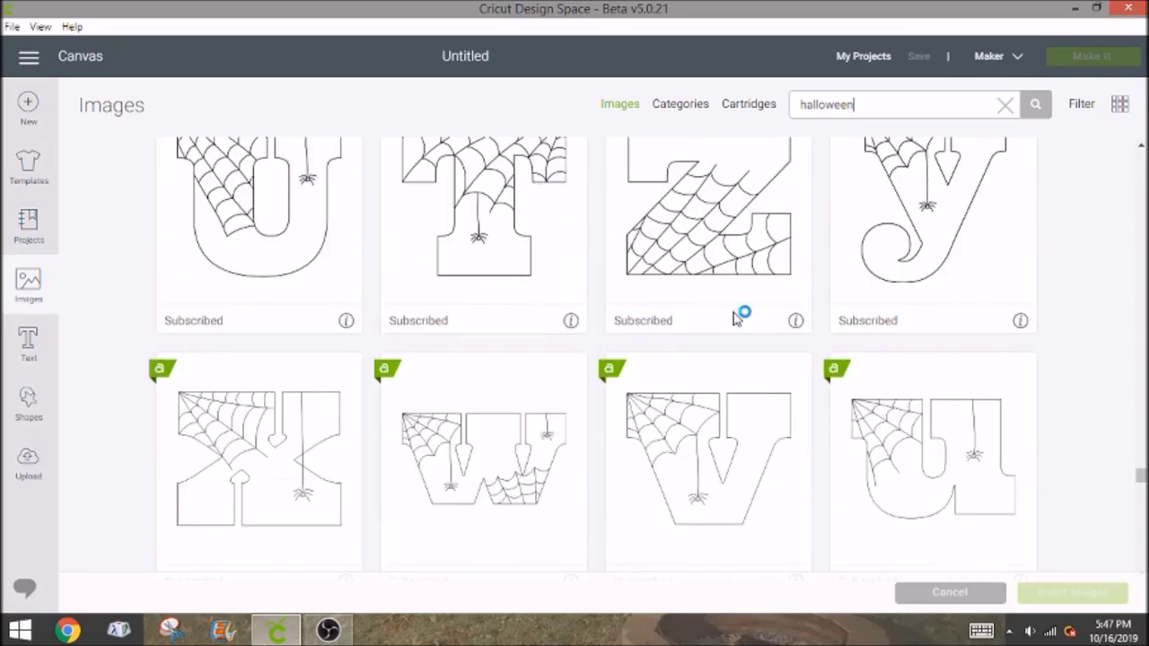
{"action": "scroll", "coordinate": [735, 316], "scroll_direction": "down", "scroll_amount": 10}
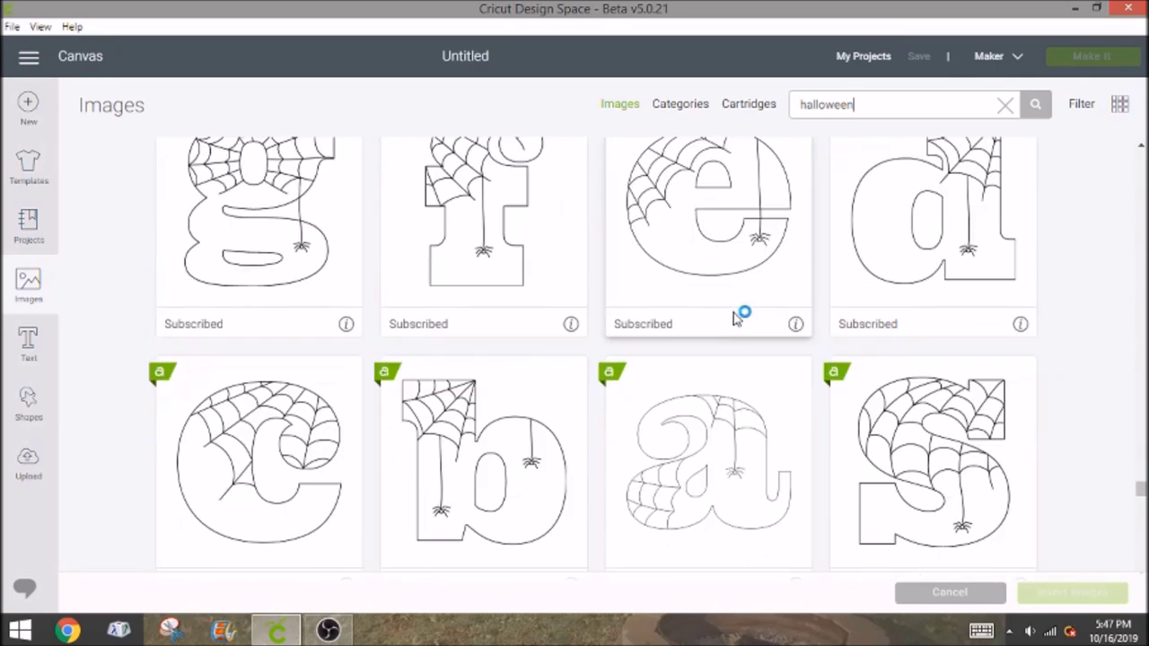
{"action": "scroll", "coordinate": [736, 316], "scroll_direction": "down", "scroll_amount": 5}
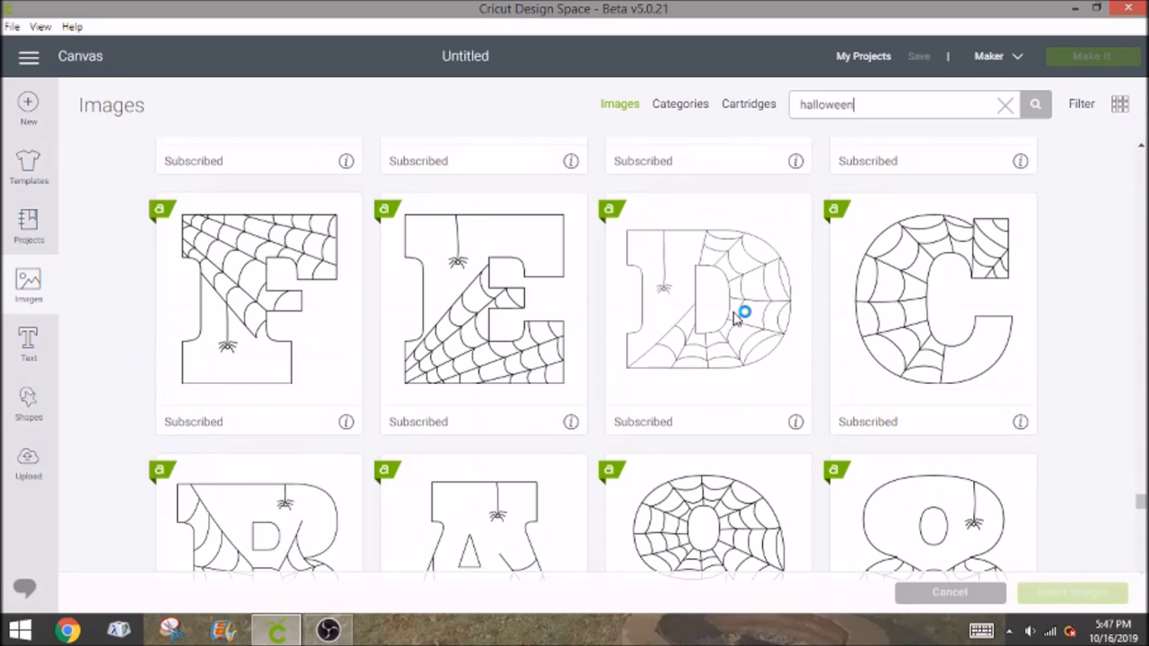
{"action": "scroll", "coordinate": [736, 316], "scroll_direction": "down", "scroll_amount": 8}
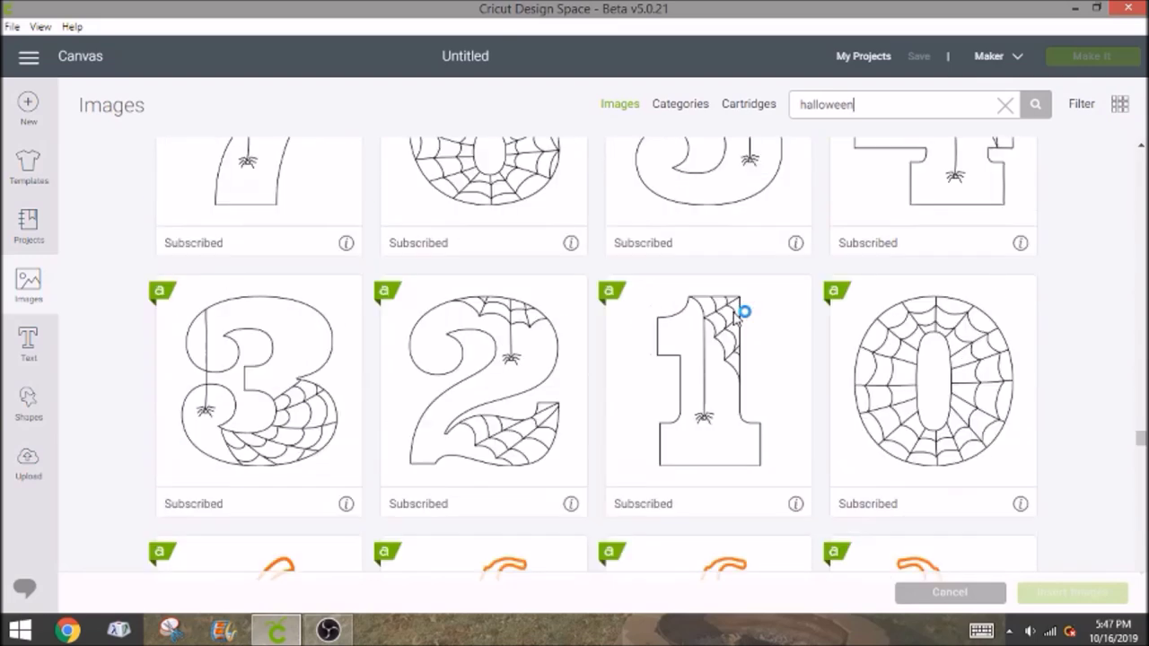
Insert the bold-outlined Pick Your Poison_1 image with the three bottles and cauldron onto the canvas.
{"action": "scroll", "coordinate": [734, 316], "scroll_direction": "down", "scroll_amount": 5}
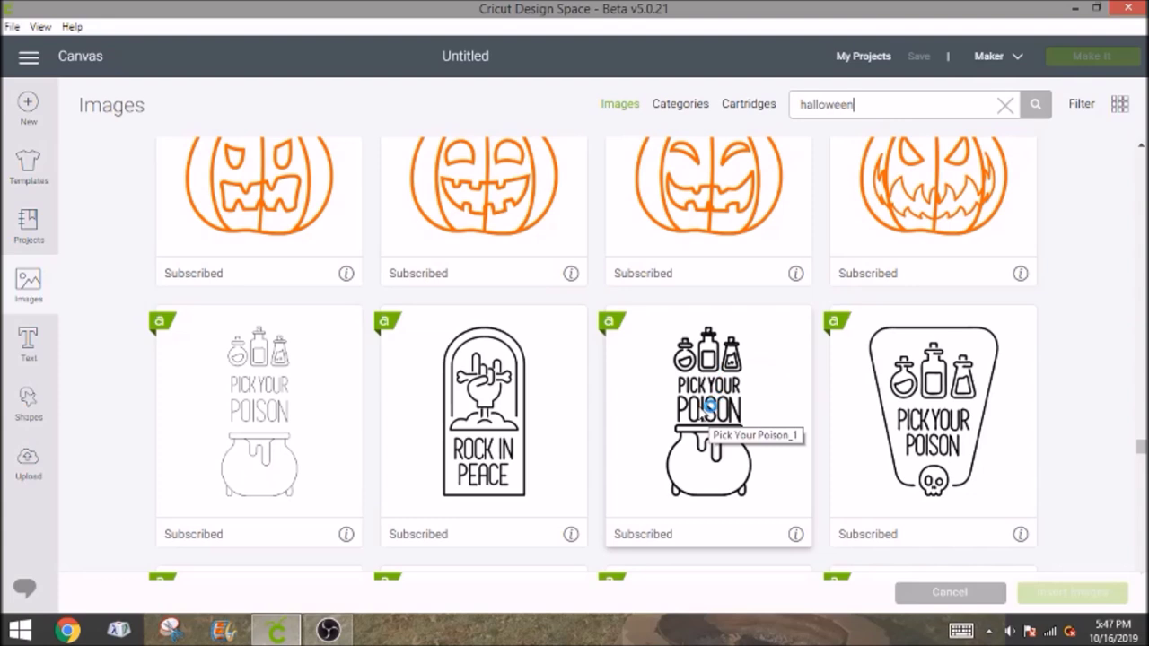
{"action": "left_click", "coordinate": [723, 366]}
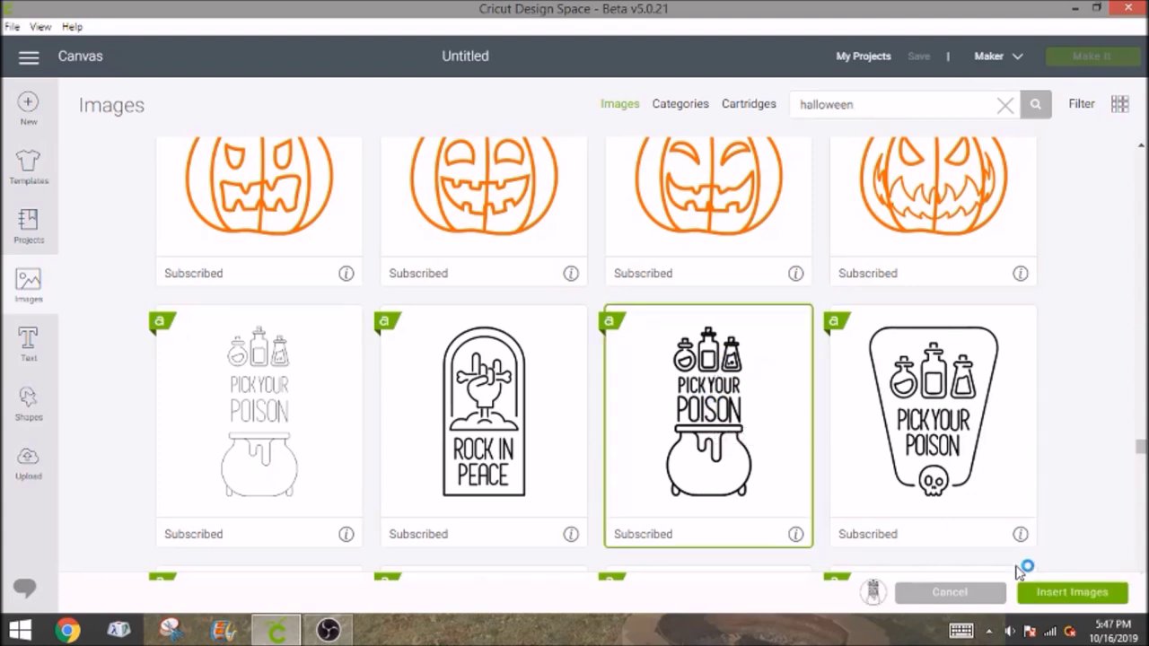
{"action": "left_click", "coordinate": [1050, 593]}
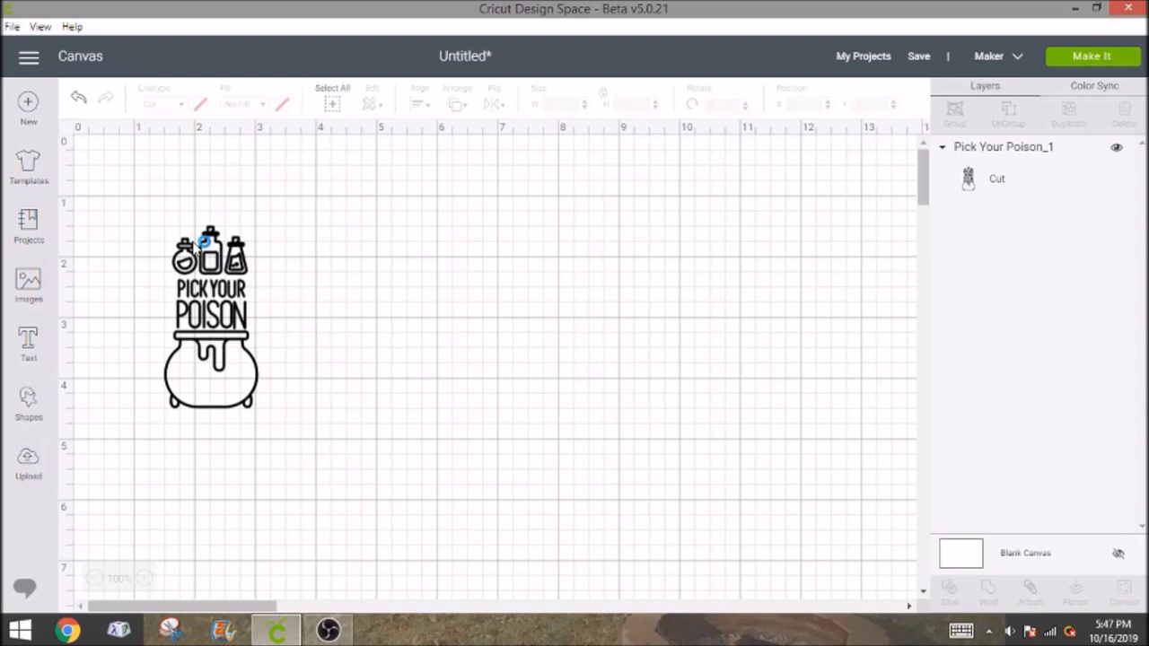
Move the Pick Your Poison design to about X 9.3, Y 0.64 and enlarge it proportionally to about 2.51 by 4.85 inches.
{"action": "left_click_drag", "start_coordinate": [205, 241], "coordinate": [630, 187]}
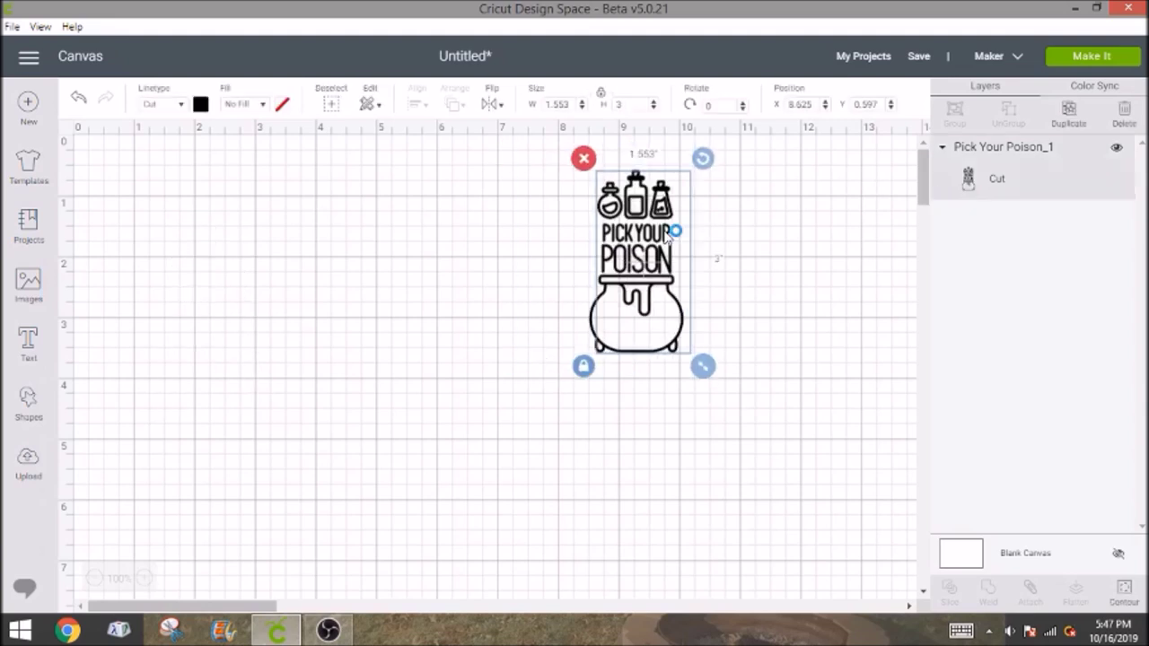
{"action": "left_click_drag", "start_coordinate": [665, 235], "coordinate": [706, 238]}
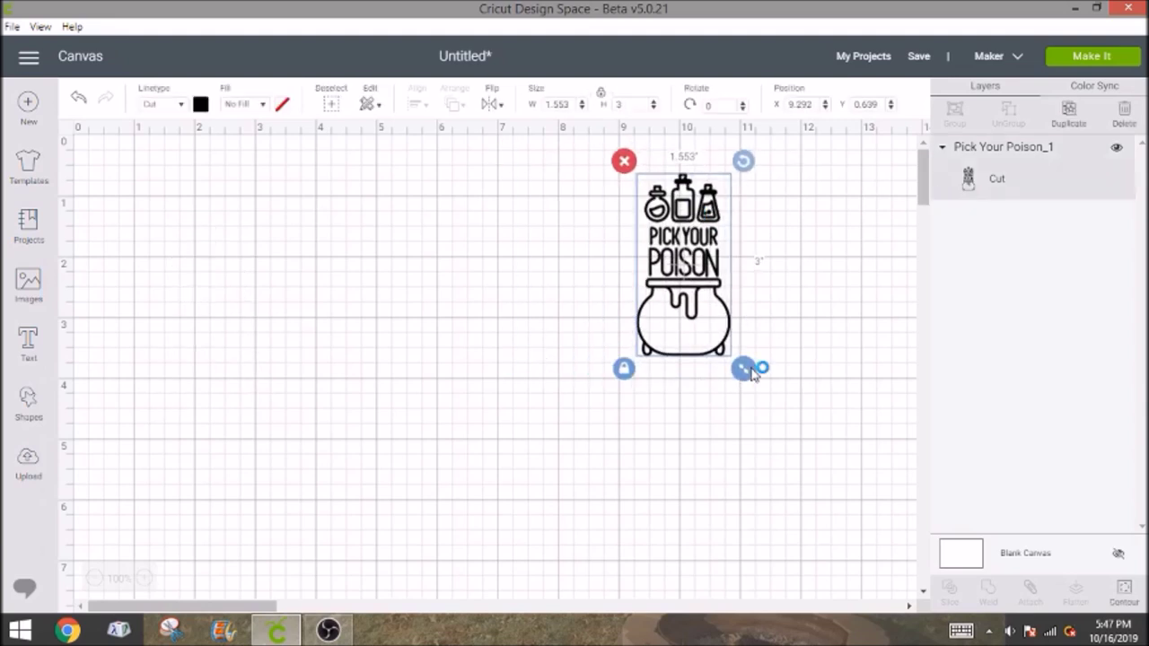
{"action": "left_click_drag", "start_coordinate": [751, 371], "coordinate": [808, 482]}
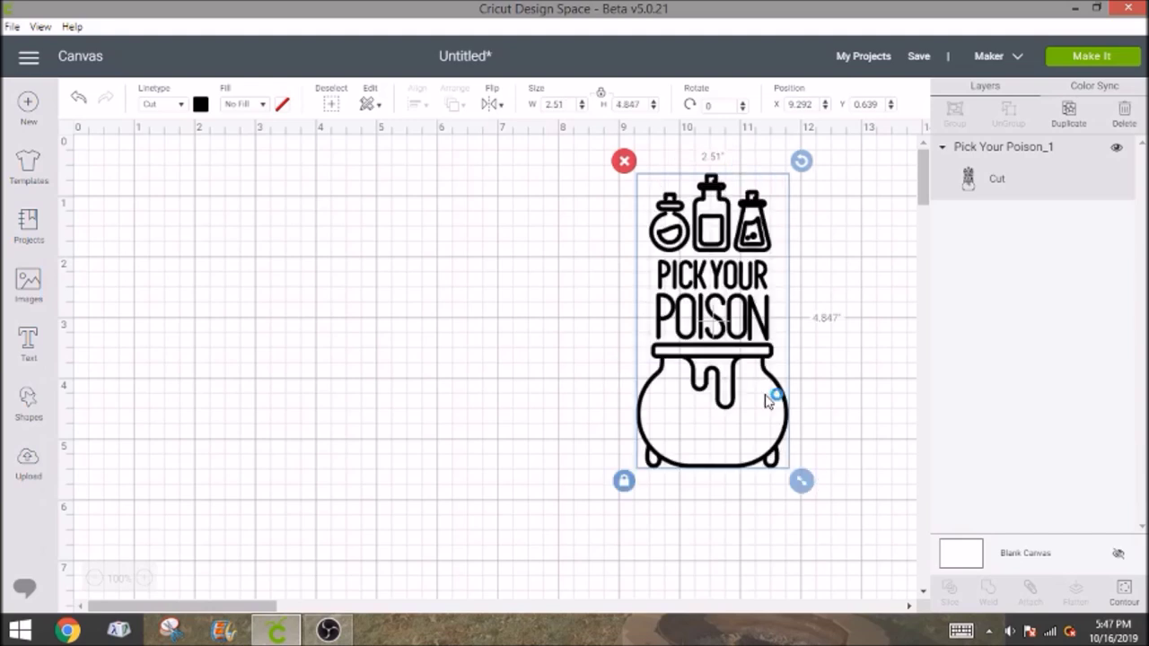
Duplicate the Pick Your Poison design, place the copy at about X 0.08, Y 0.39, and deselect it.
{"action": "left_click", "coordinate": [1070, 112]}
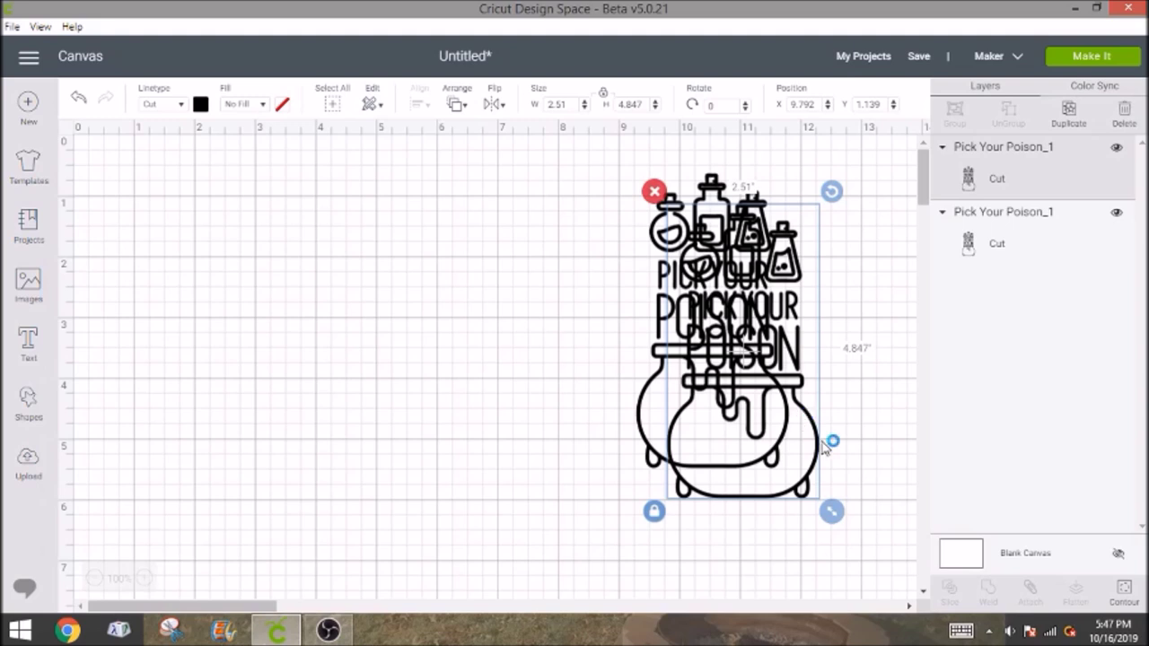
{"action": "left_click_drag", "start_coordinate": [825, 447], "coordinate": [234, 404]}
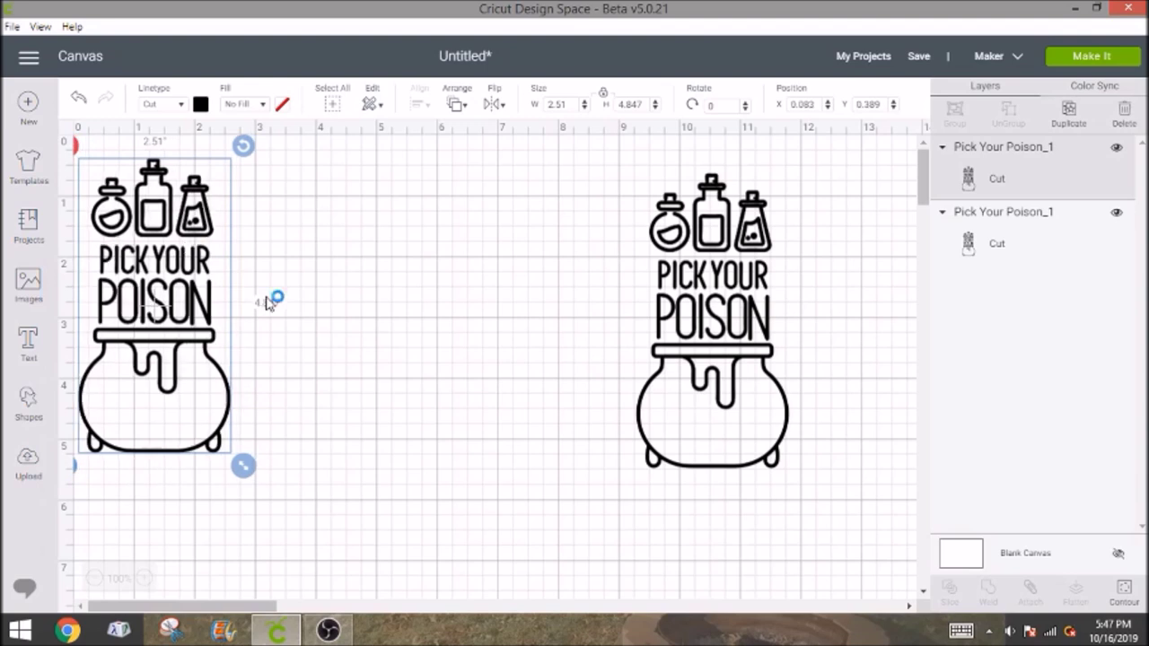
{"action": "left_click", "coordinate": [729, 183]}
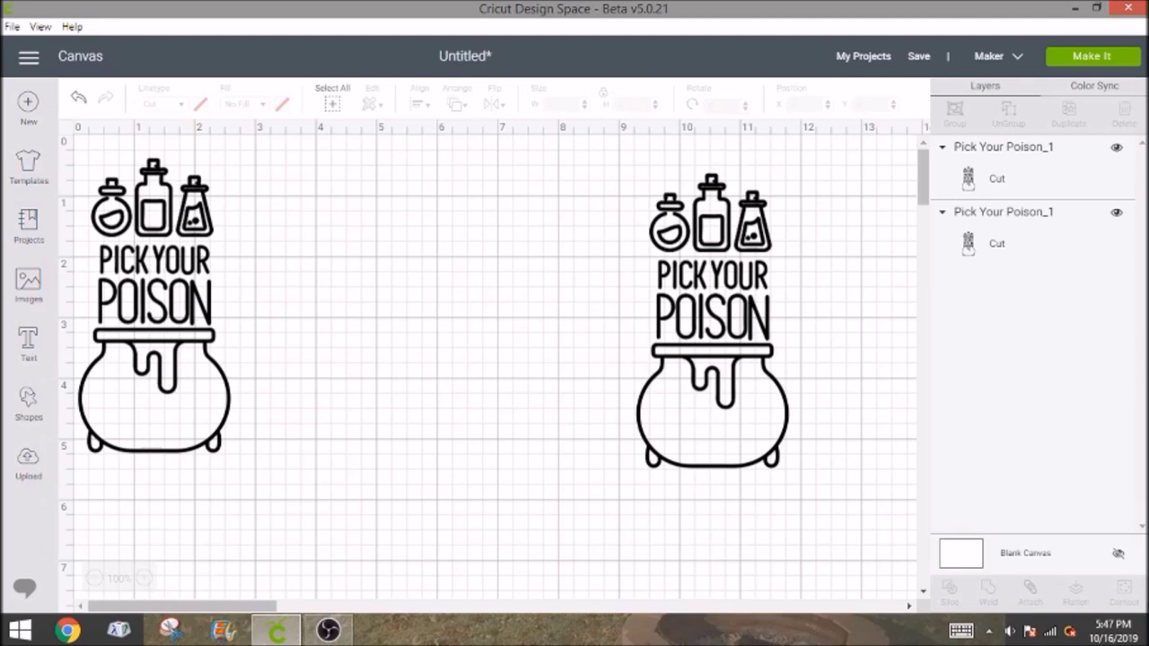
Hide all contours of the duplicated Pick Your Poison design near the canvas origin.
{"action": "left_click", "coordinate": [970, 180]}
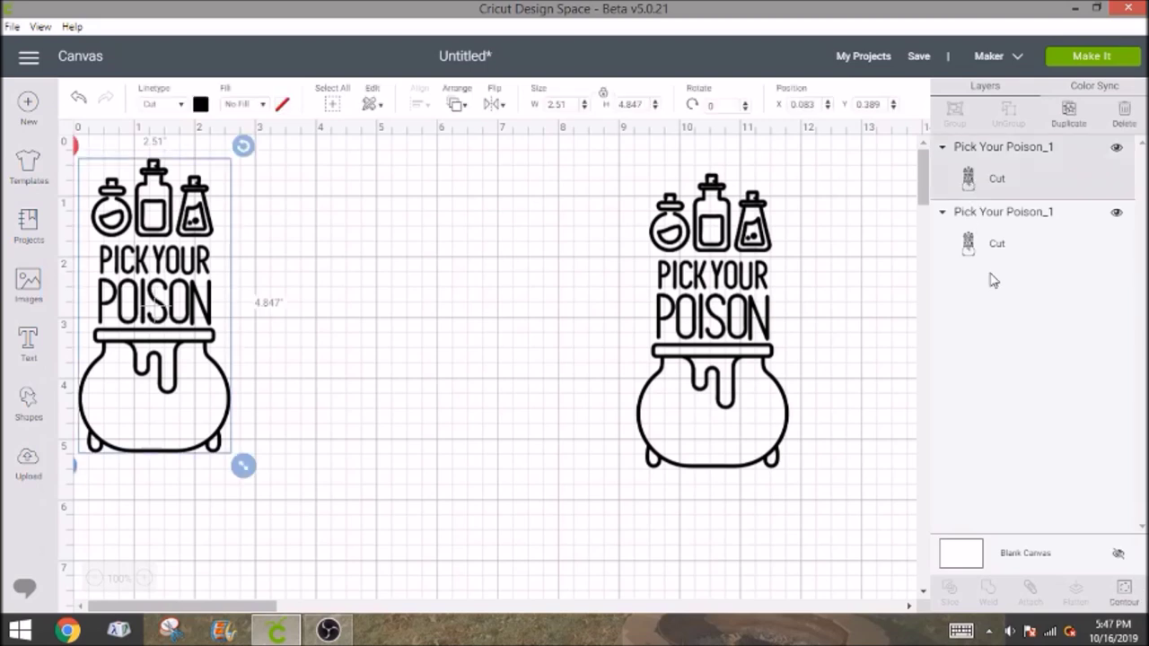
{"action": "left_click", "coordinate": [1124, 592]}
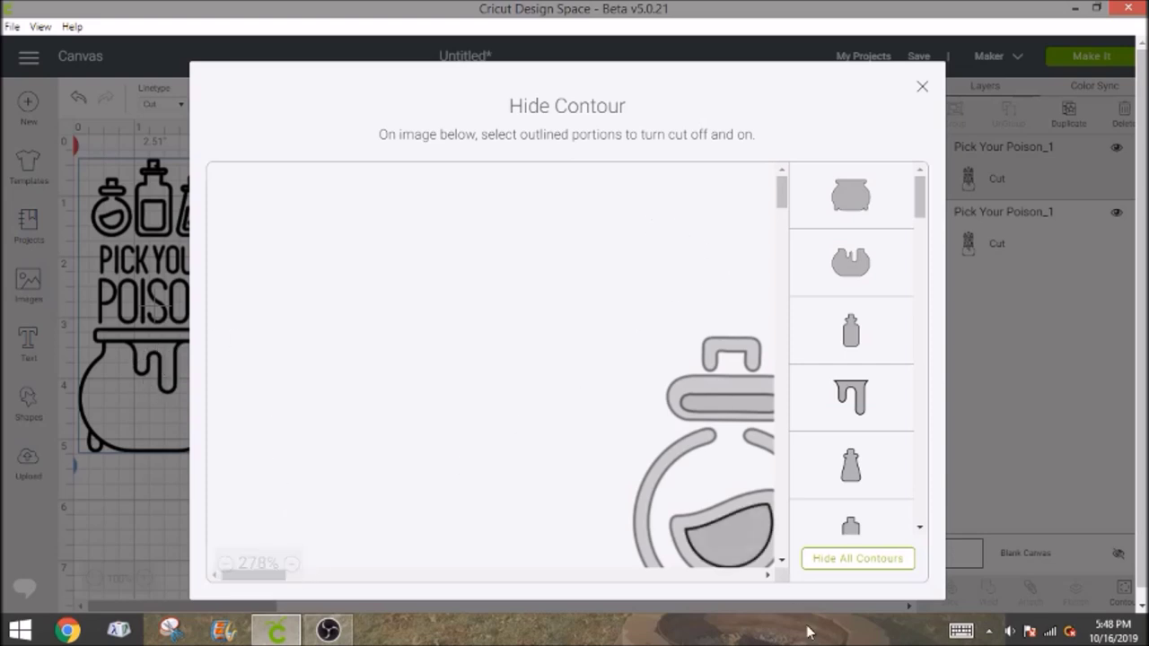
{"action": "left_click", "coordinate": [858, 559]}
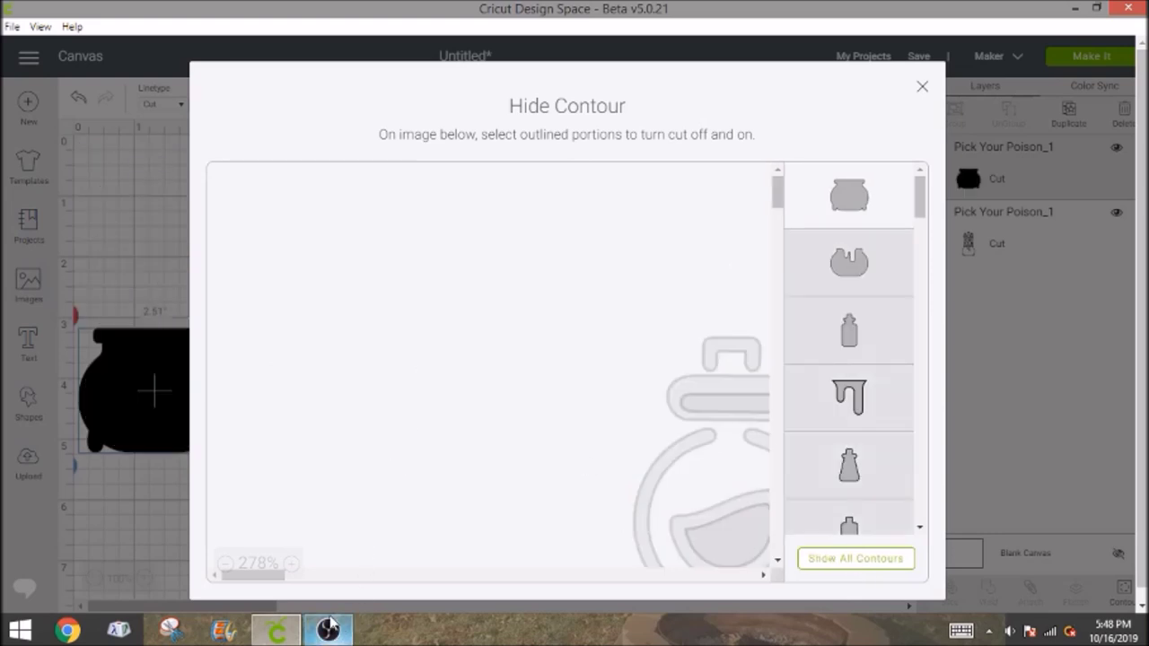
{"action": "left_click", "coordinate": [226, 564]}
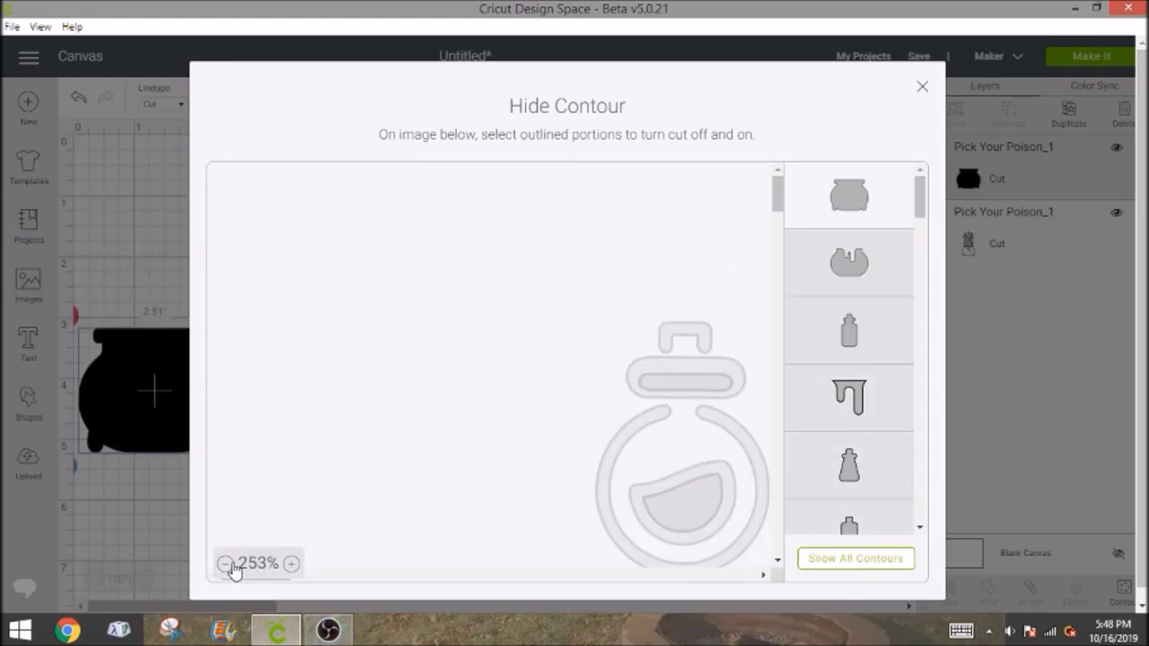
{"action": "left_click", "coordinate": [225, 564]}
{"action": "left_click", "coordinate": [226, 564]}
{"action": "left_click", "coordinate": [226, 563]}
{"action": "left_click", "coordinate": [225, 563]}
{"action": "left_click", "coordinate": [225, 563]}
{"action": "left_click", "coordinate": [225, 564]}
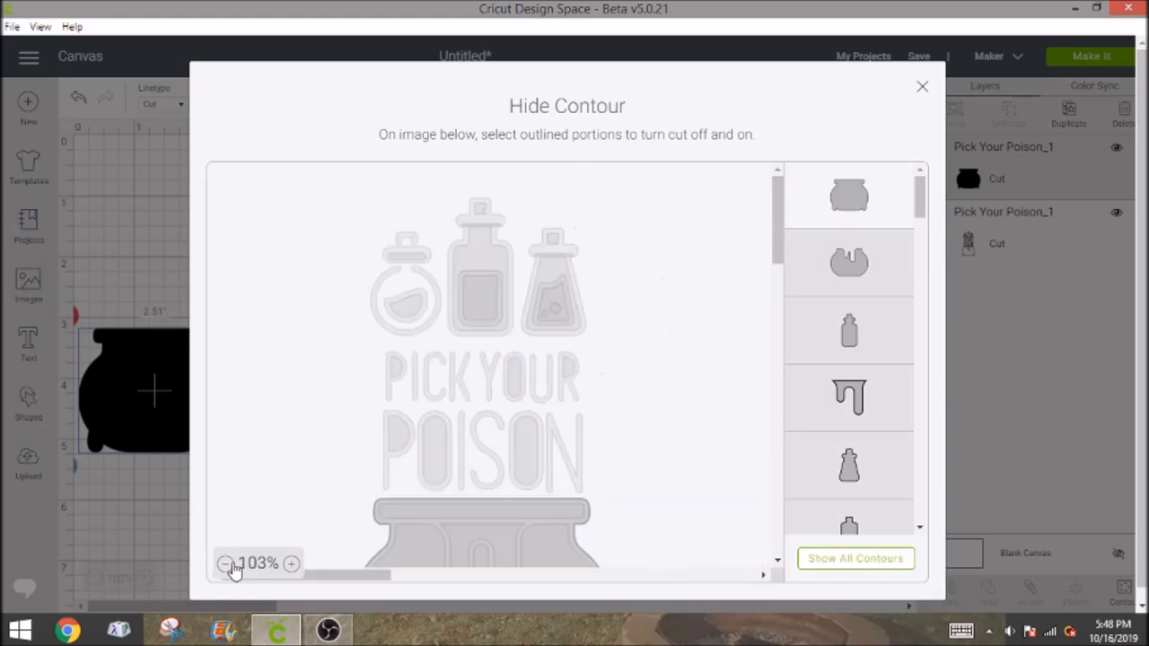
{"action": "left_click", "coordinate": [225, 564]}
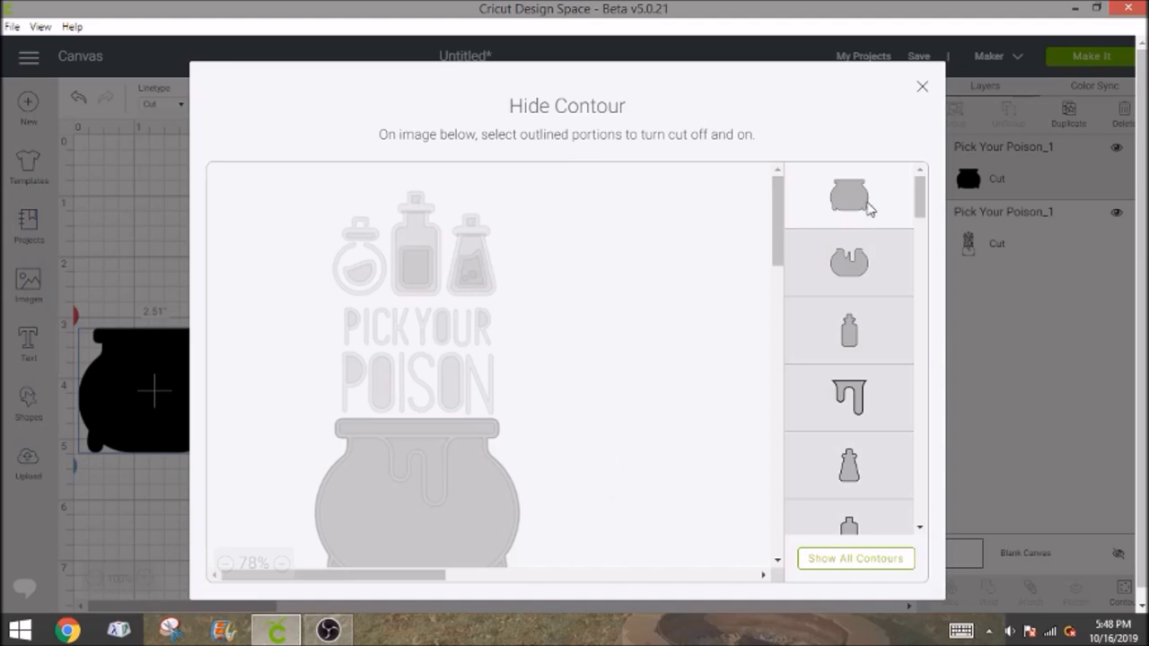
Turn on the contours of the cauldron's body and rim in the duplicate.
{"action": "left_click", "coordinate": [484, 514]}
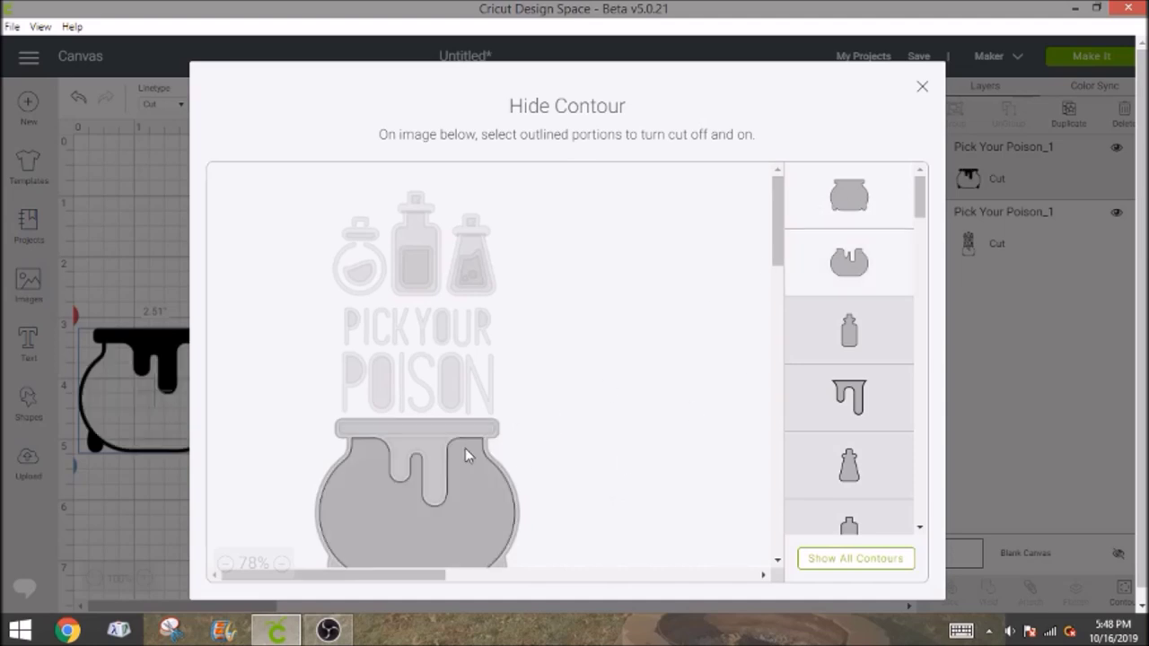
{"action": "left_click", "coordinate": [438, 431]}
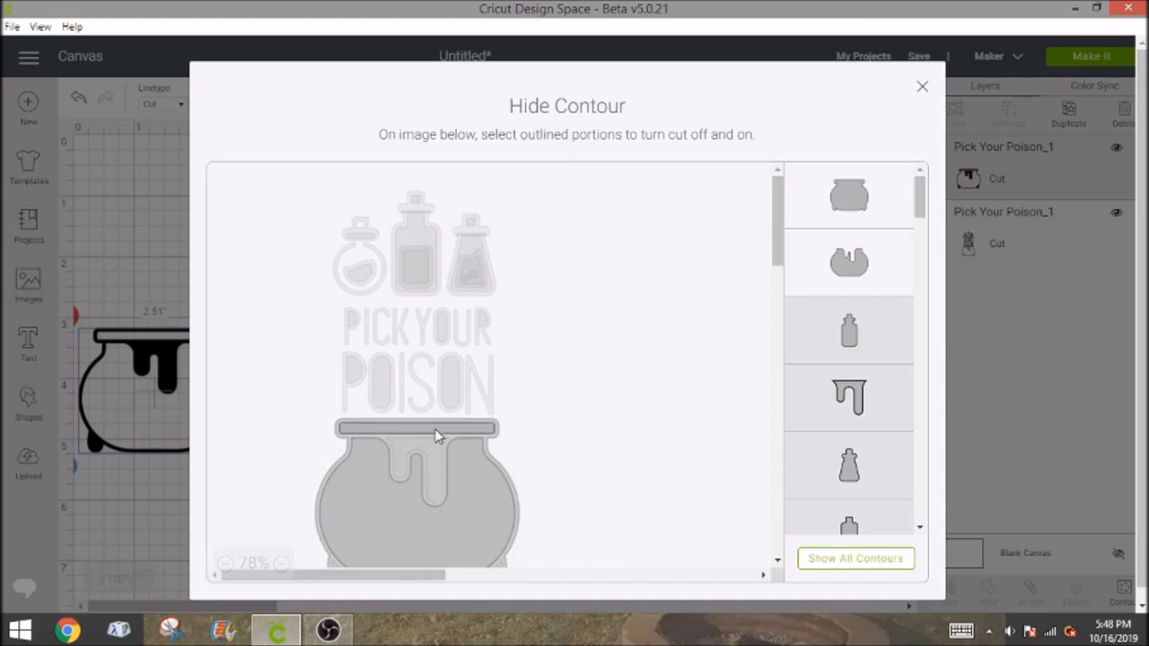
{"action": "left_click", "coordinate": [496, 430]}
{"action": "left_click", "coordinate": [499, 433]}
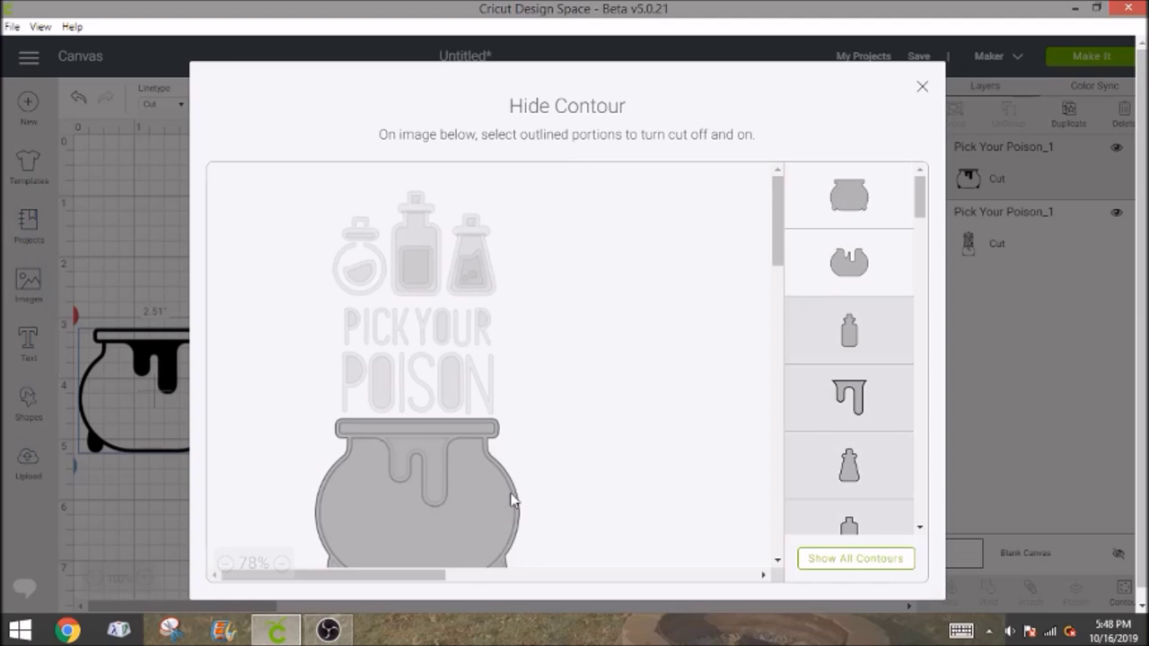
Examine the contour list for the individual cauldron, lettering and bottle pieces of the duplicate.
{"action": "scroll", "coordinate": [530, 496], "scroll_direction": "down", "scroll_amount": 2}
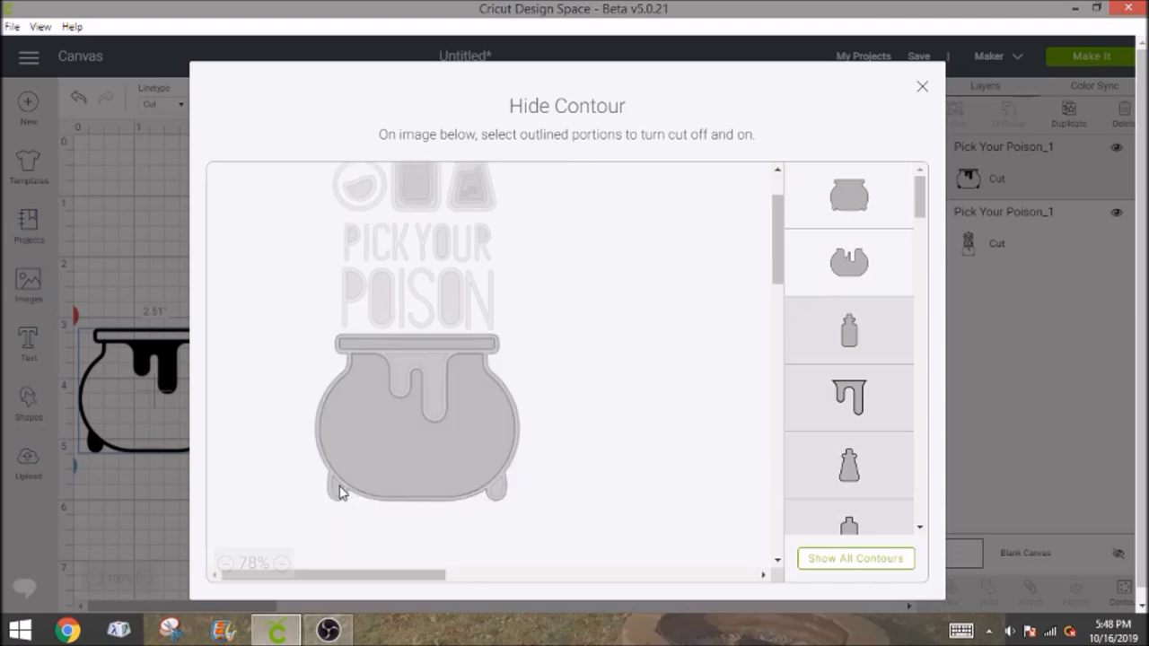
{"action": "scroll", "coordinate": [882, 329], "scroll_direction": "down", "scroll_amount": 4}
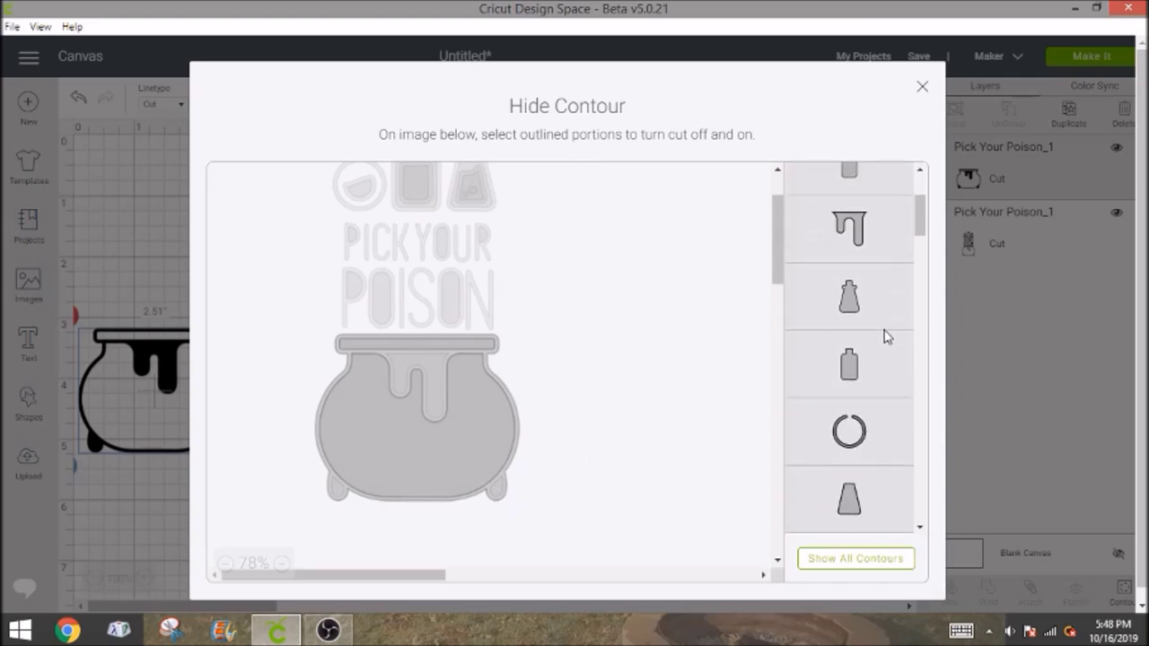
{"action": "scroll", "coordinate": [593, 482], "scroll_direction": "down", "scroll_amount": 1}
{"action": "scroll", "coordinate": [476, 333], "scroll_direction": "up", "scroll_amount": 1}
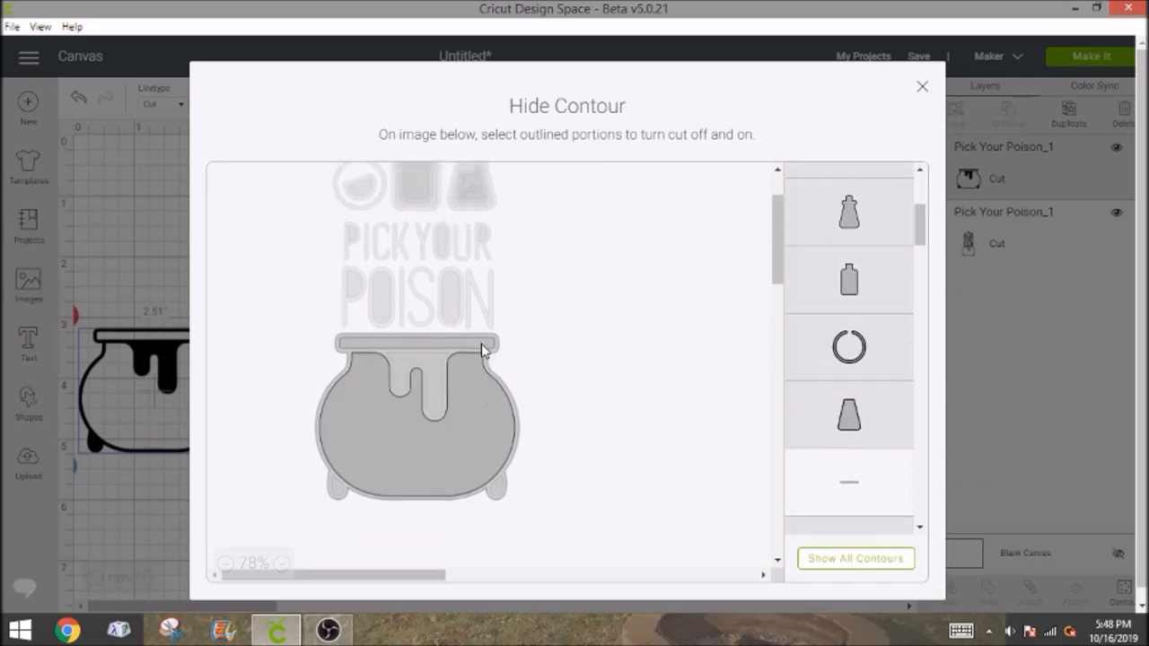
{"action": "scroll", "coordinate": [907, 339], "scroll_direction": "down", "scroll_amount": 11}
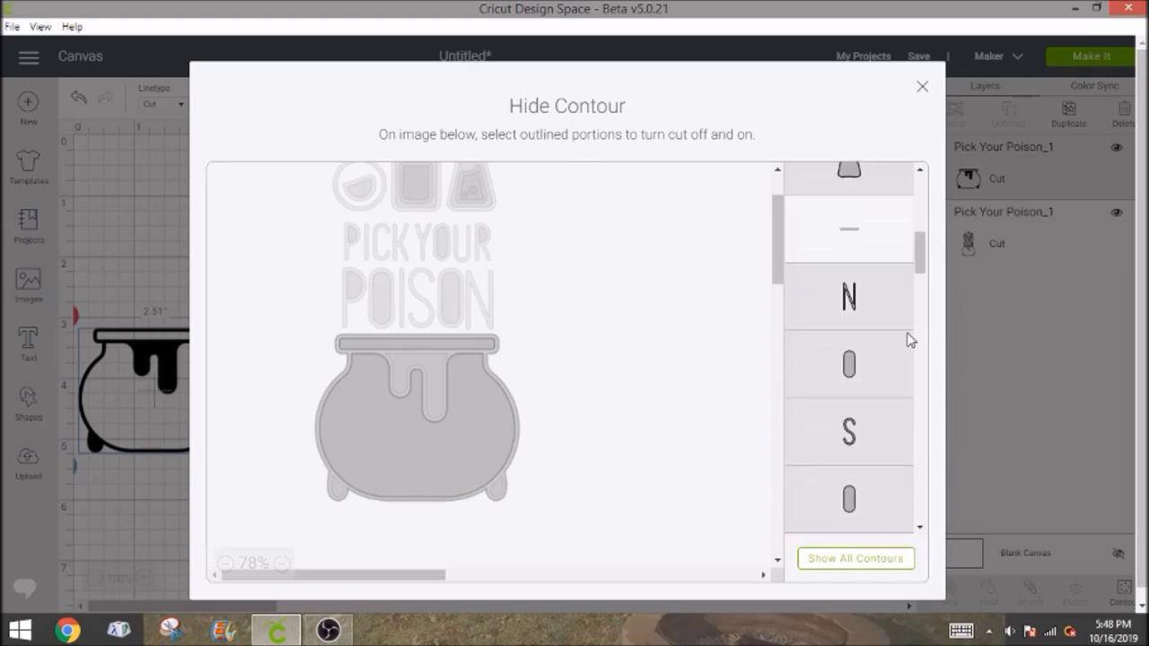
{"action": "scroll", "coordinate": [906, 339], "scroll_direction": "down", "scroll_amount": 12}
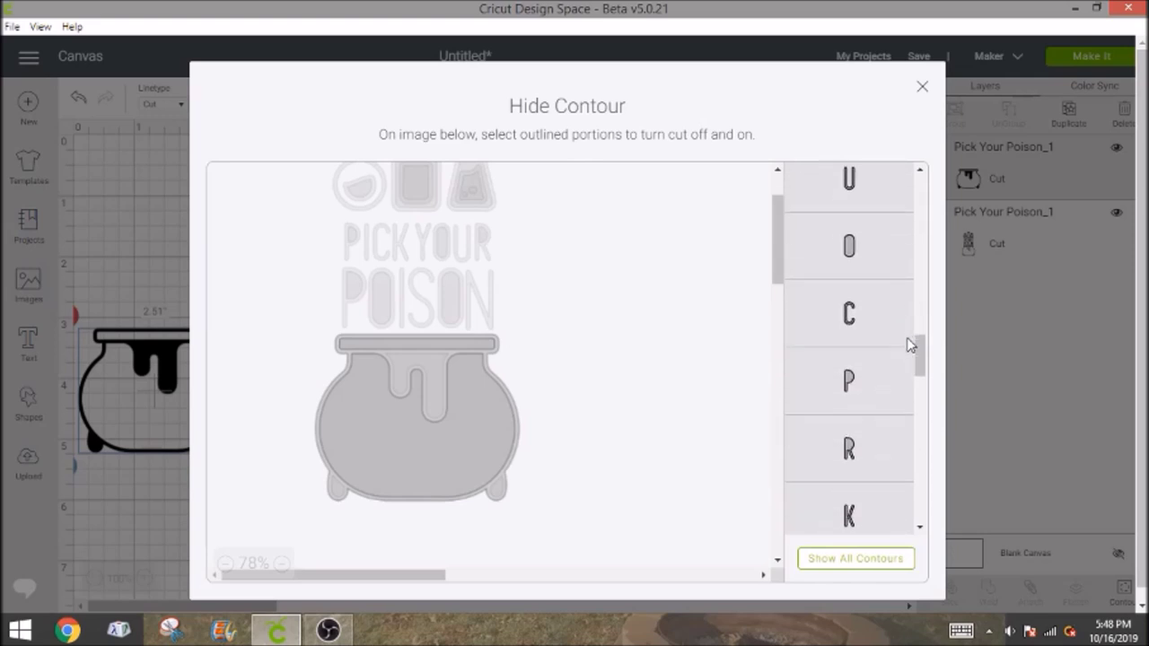
{"action": "scroll", "coordinate": [875, 408], "scroll_direction": "down", "scroll_amount": 12}
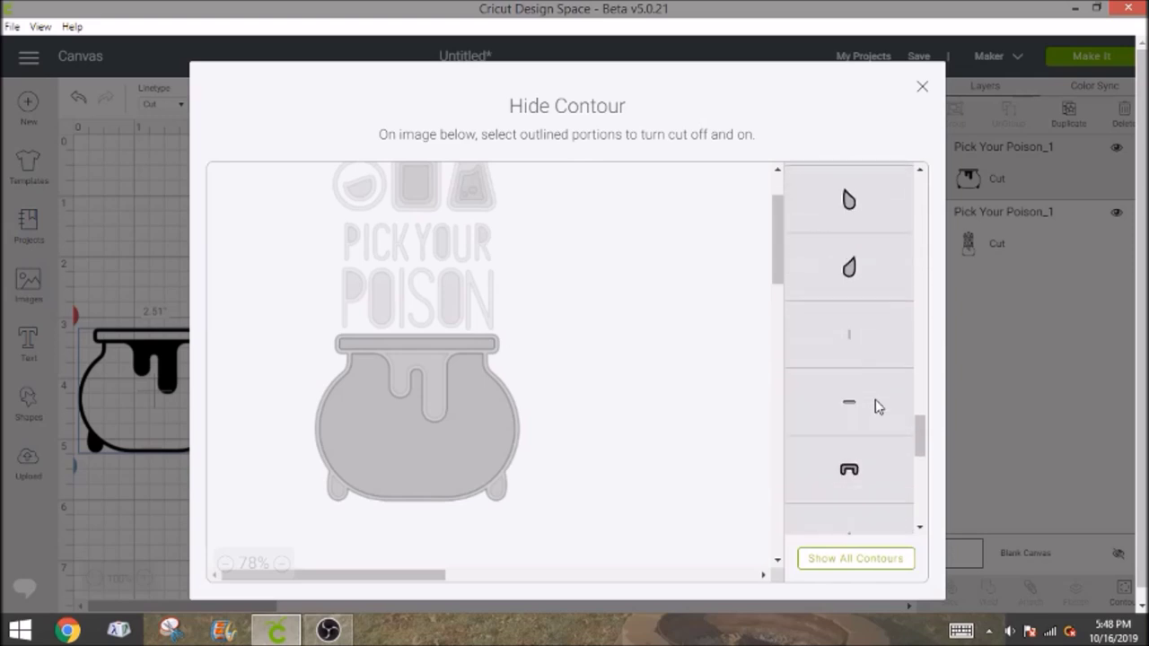
{"action": "scroll", "coordinate": [877, 407], "scroll_direction": "down", "scroll_amount": 3}
{"action": "scroll", "coordinate": [877, 407], "scroll_direction": "up", "scroll_amount": 8}
{"action": "scroll", "coordinate": [877, 405], "scroll_direction": "up", "scroll_amount": 10}
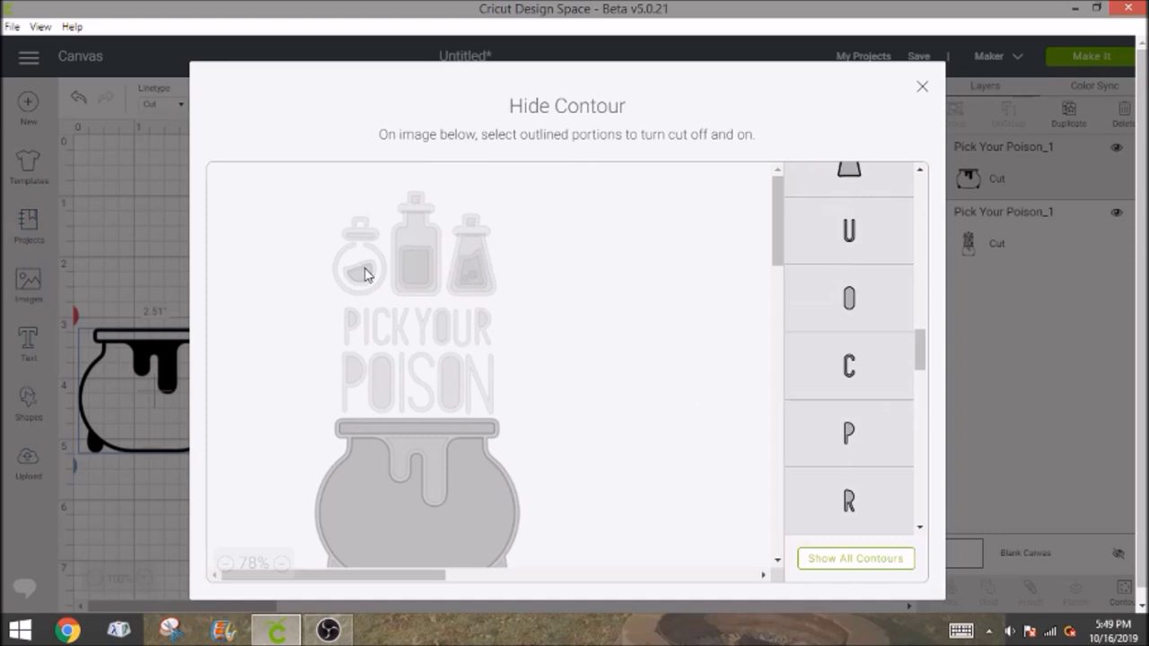
Turn on the liquid contour inside the round bottle and try the cauldron's drip contour.
{"action": "left_click", "coordinate": [364, 275]}
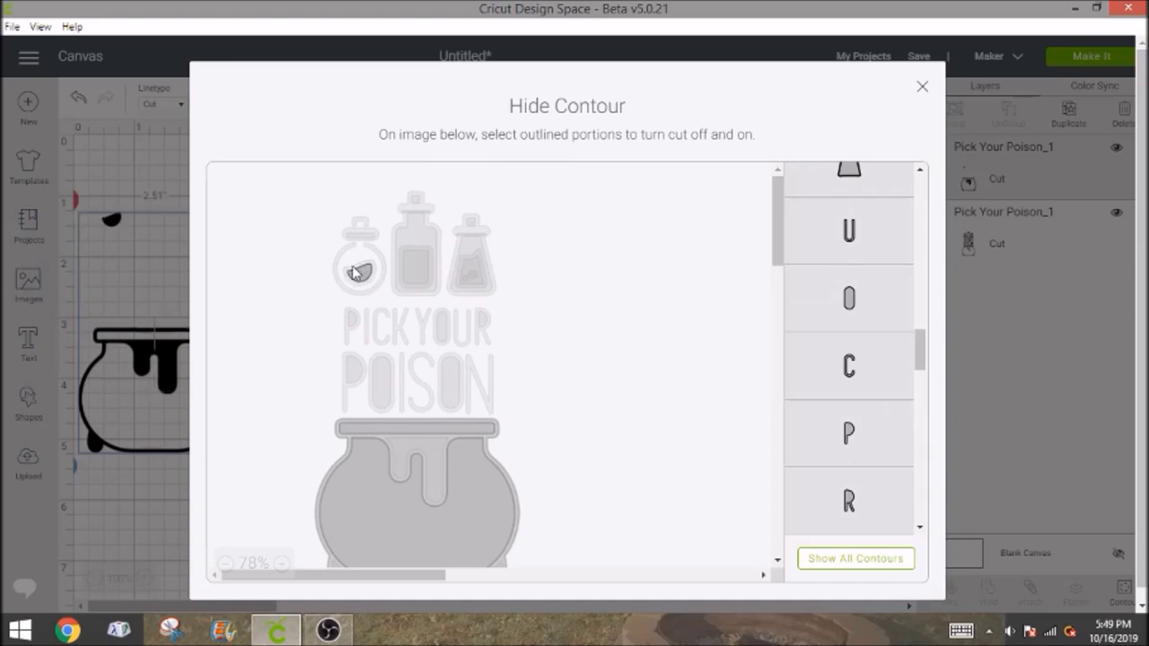
{"action": "left_click", "coordinate": [392, 449]}
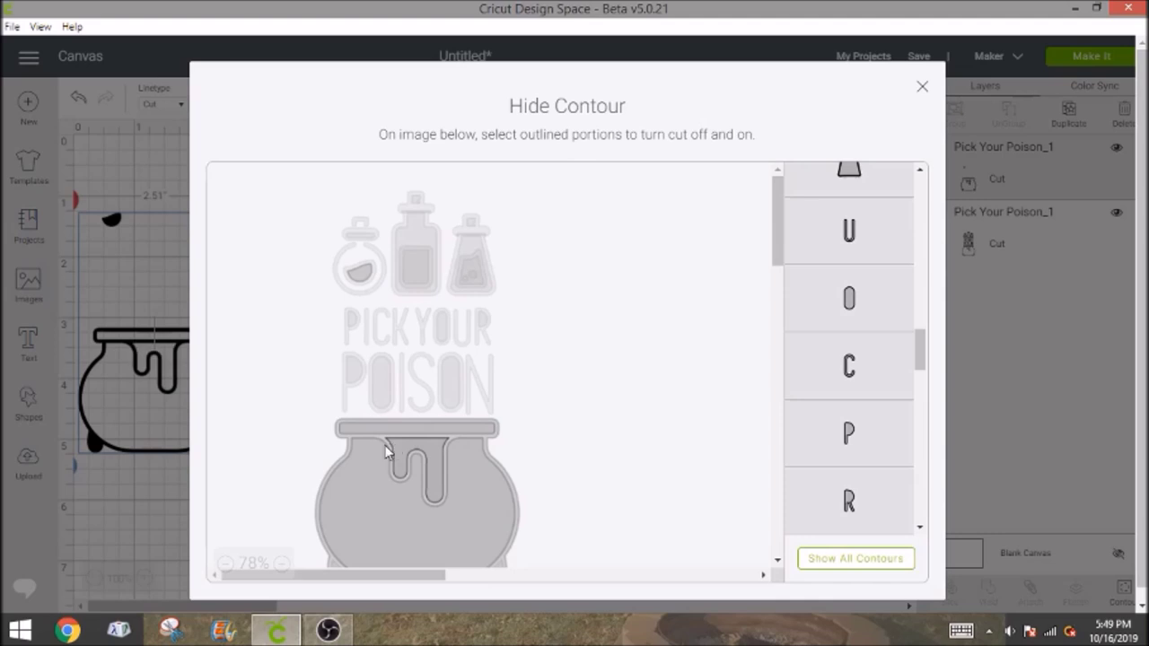
{"action": "left_click", "coordinate": [383, 441]}
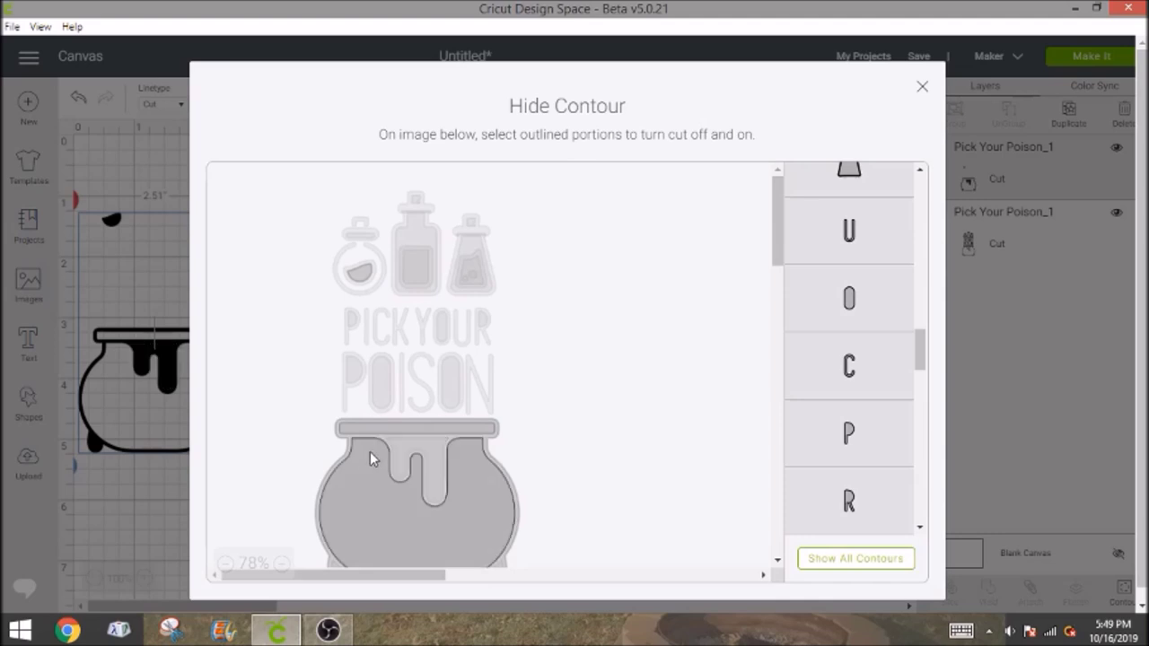
Turn on the cauldron's two foot contours and turn off its outer outline, body and rim.
{"action": "scroll", "coordinate": [358, 492], "scroll_direction": "down", "scroll_amount": 1}
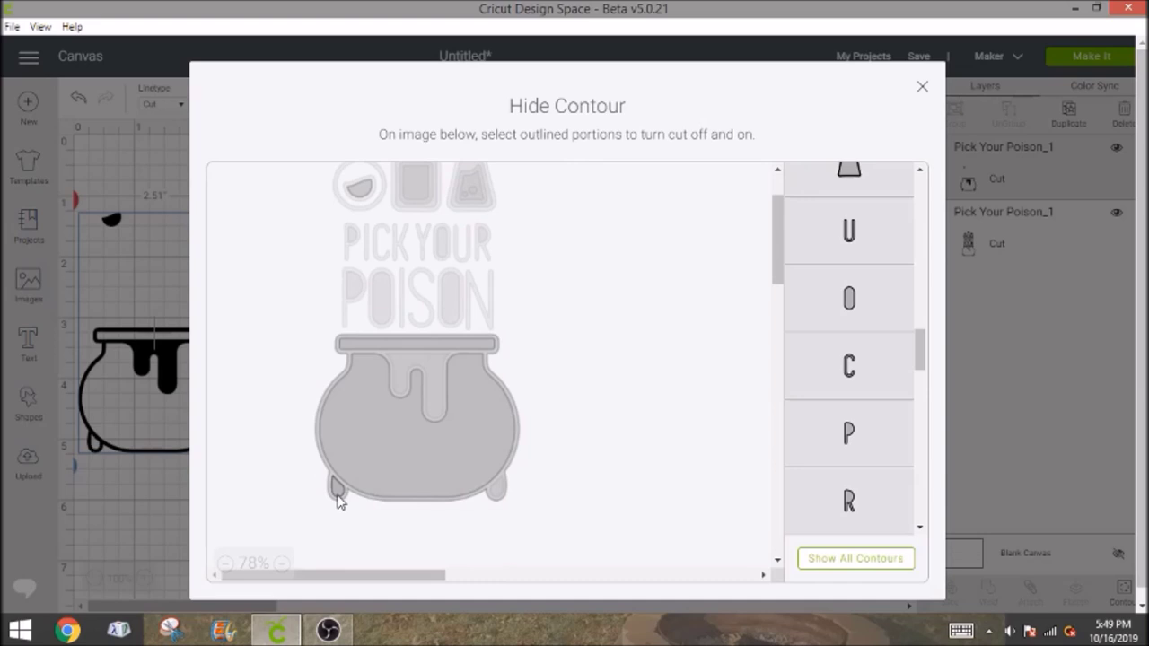
{"action": "left_click", "coordinate": [500, 508]}
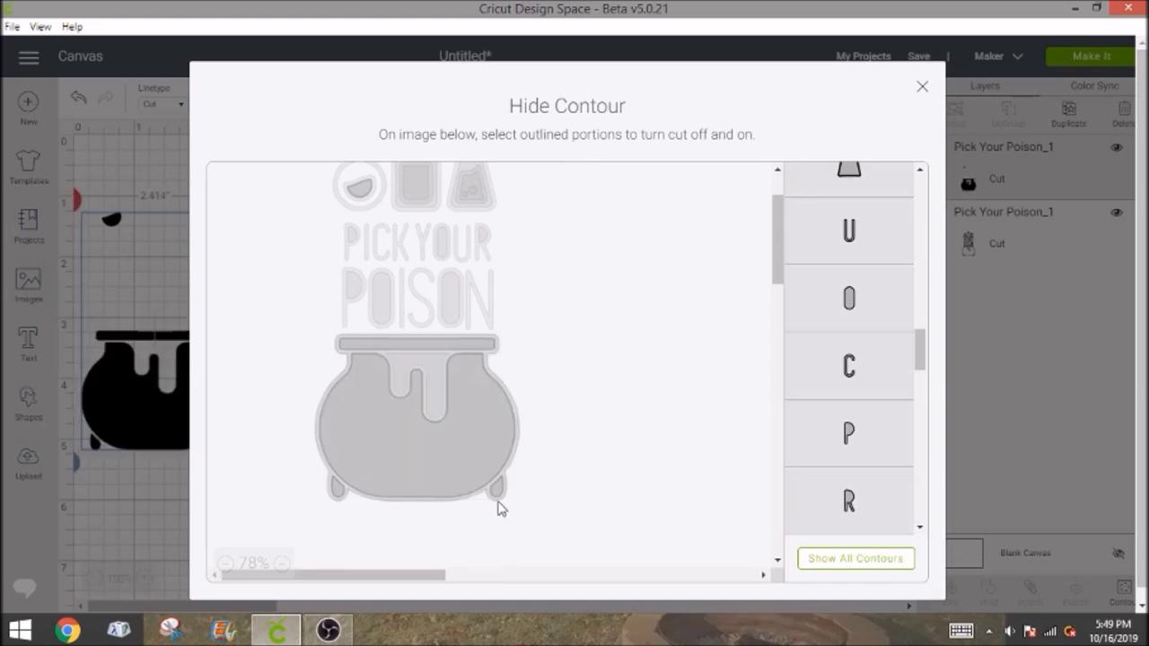
{"action": "left_click", "coordinate": [497, 462]}
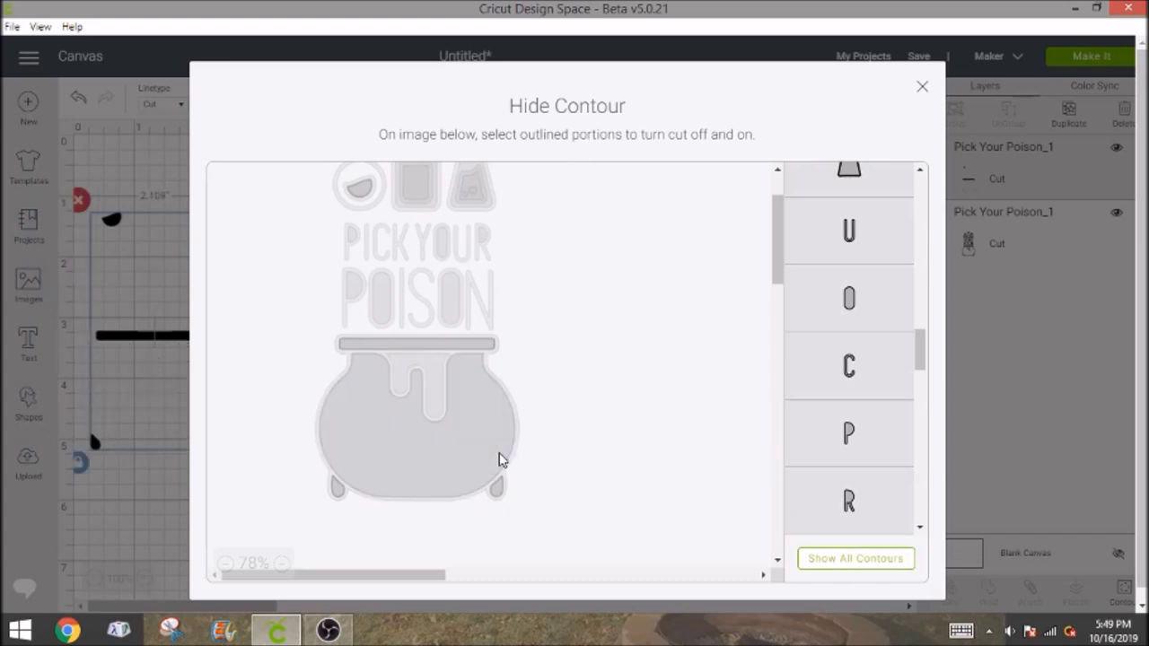
{"action": "left_click", "coordinate": [436, 348]}
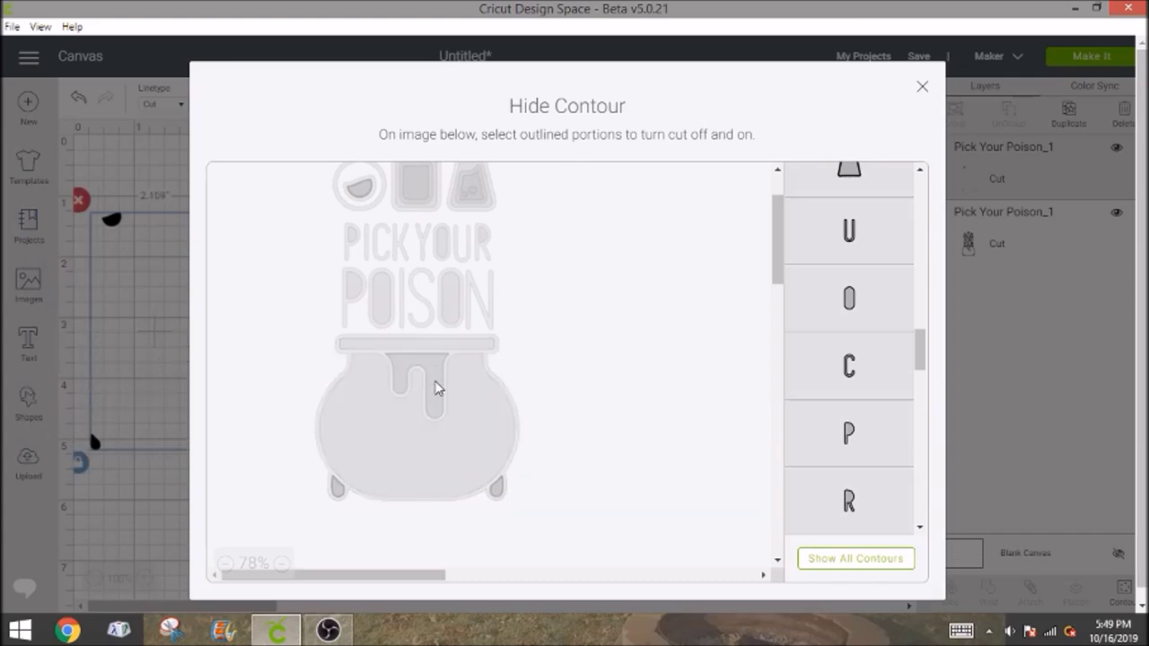
Turn on the cauldron's drip contour and hide both foot contours, leaving only the drip and the bottle liquid.
{"action": "left_click", "coordinate": [436, 388]}
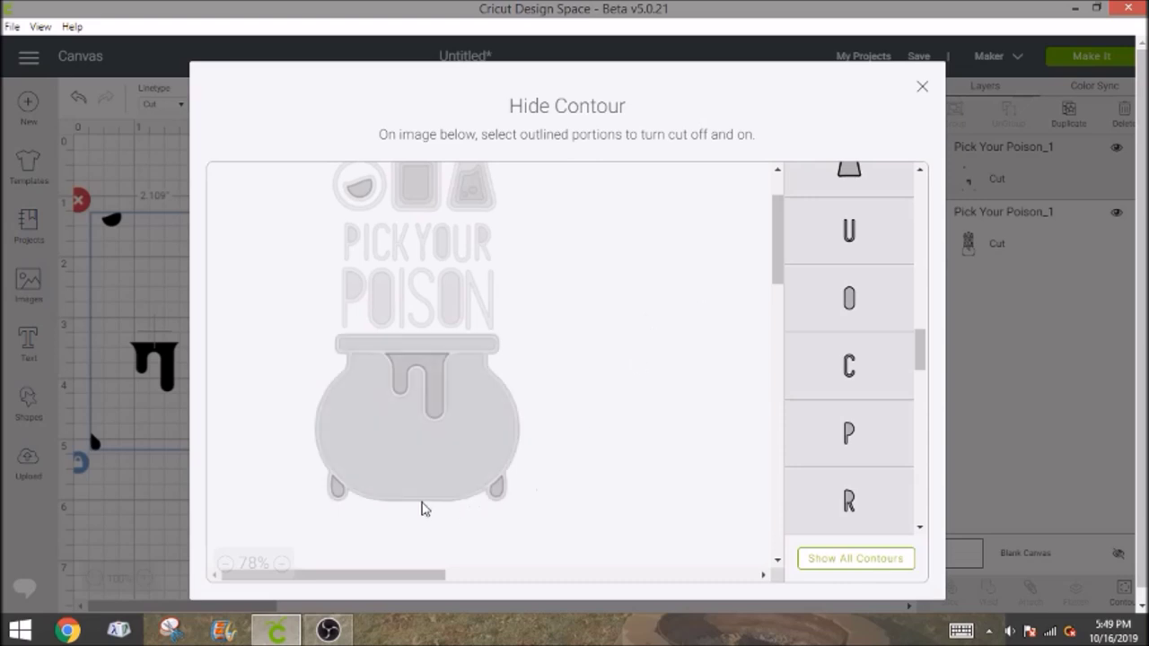
{"action": "left_click", "coordinate": [336, 488]}
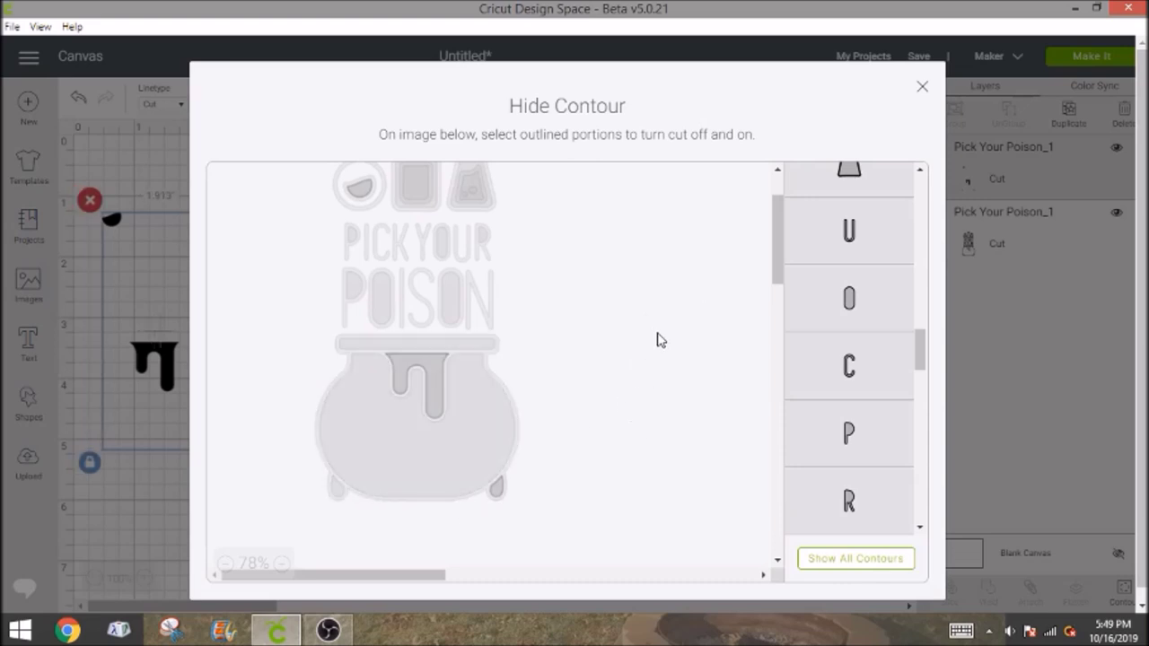
{"action": "left_click", "coordinate": [498, 492]}
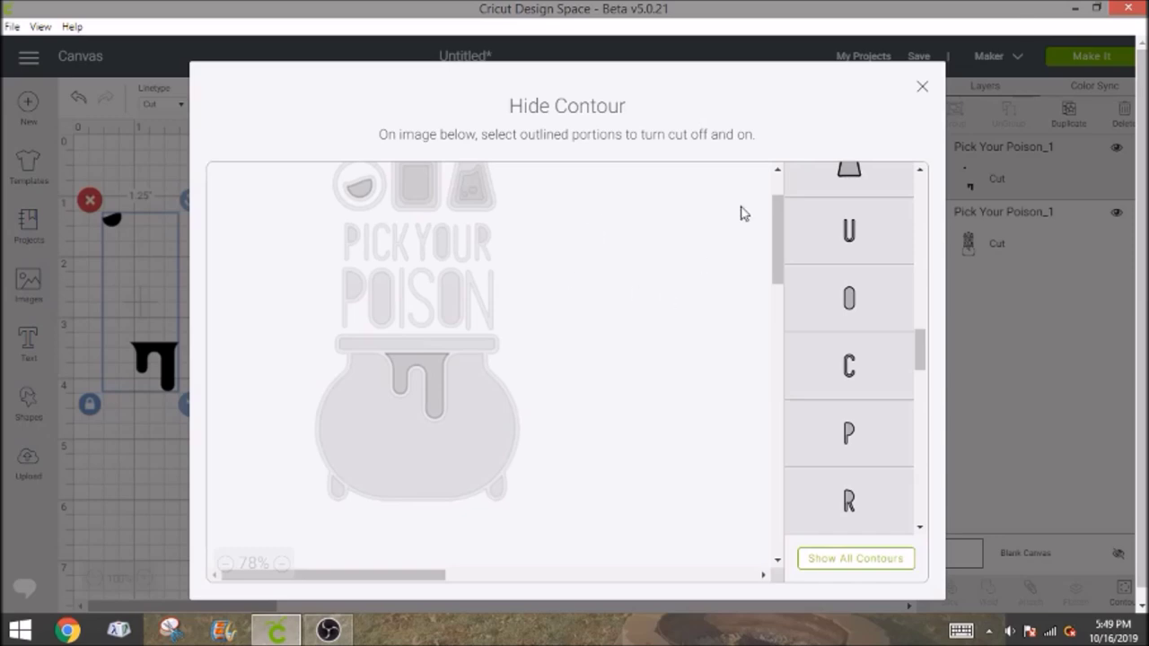
{"action": "left_click", "coordinate": [922, 87]}
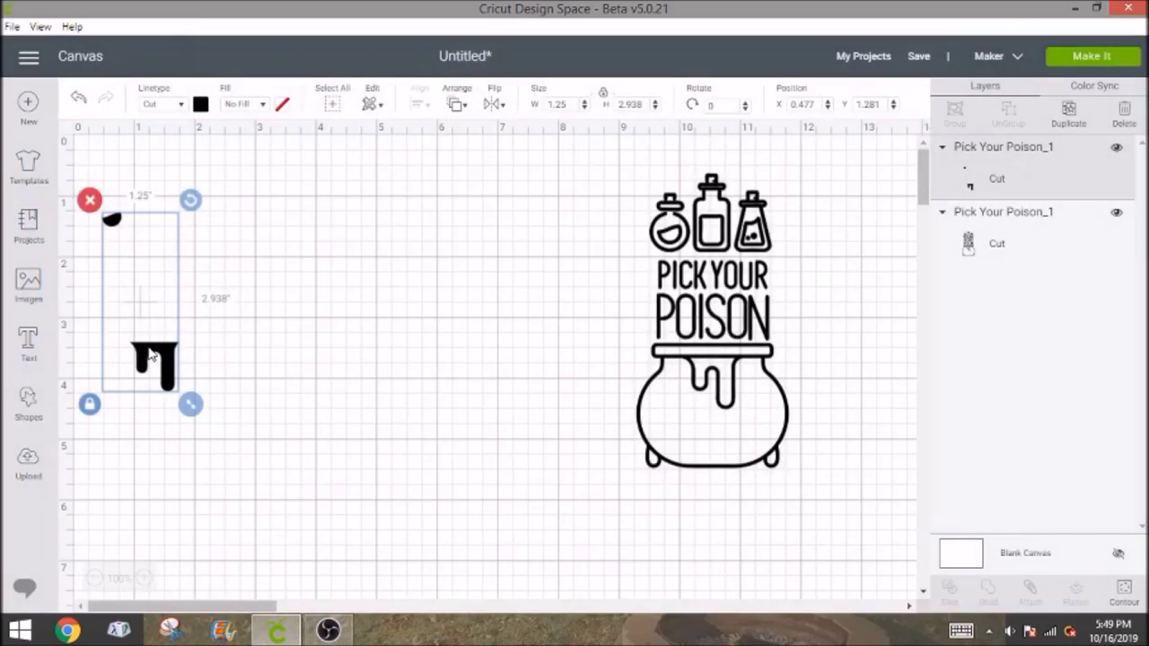
Color the drip and bottle liquid layer green and align it over the original design at about X 9.69, Y 1.53.
{"action": "left_click", "coordinate": [200, 105]}
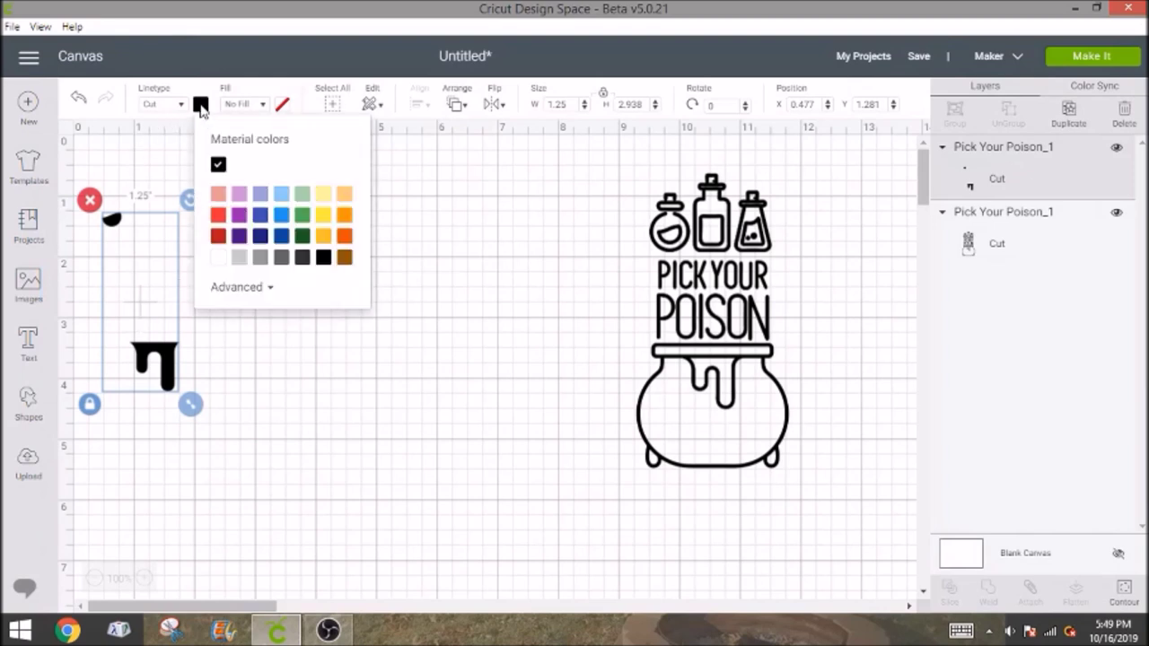
{"action": "left_click", "coordinate": [302, 215]}
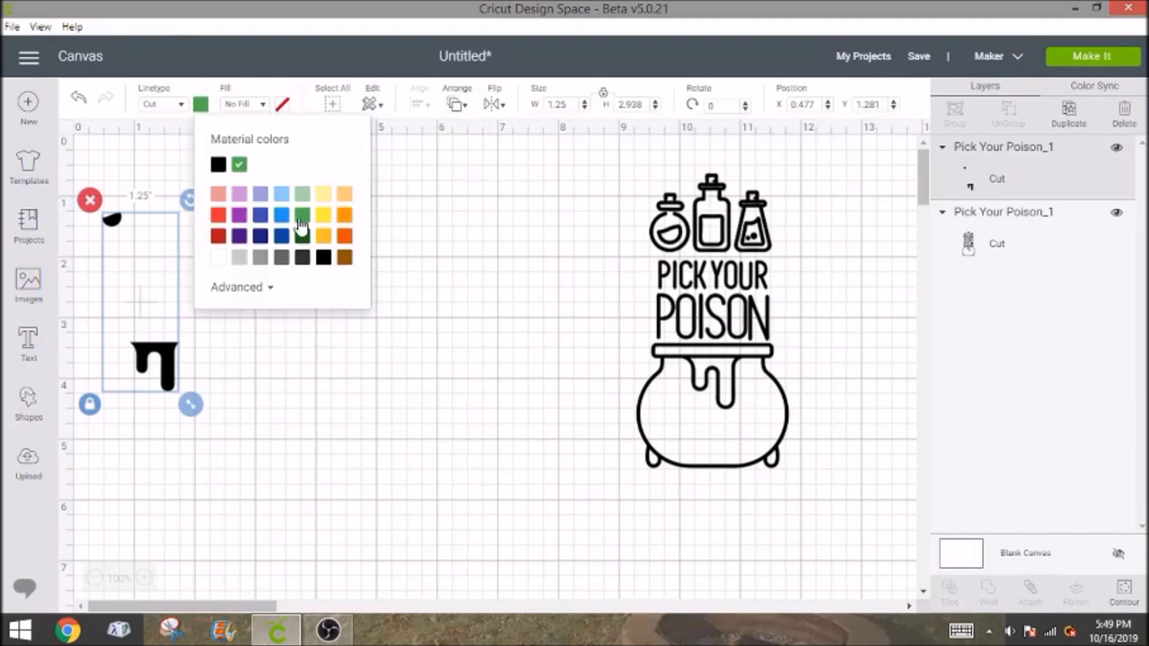
{"action": "left_click_drag", "start_coordinate": [175, 354], "coordinate": [728, 375]}
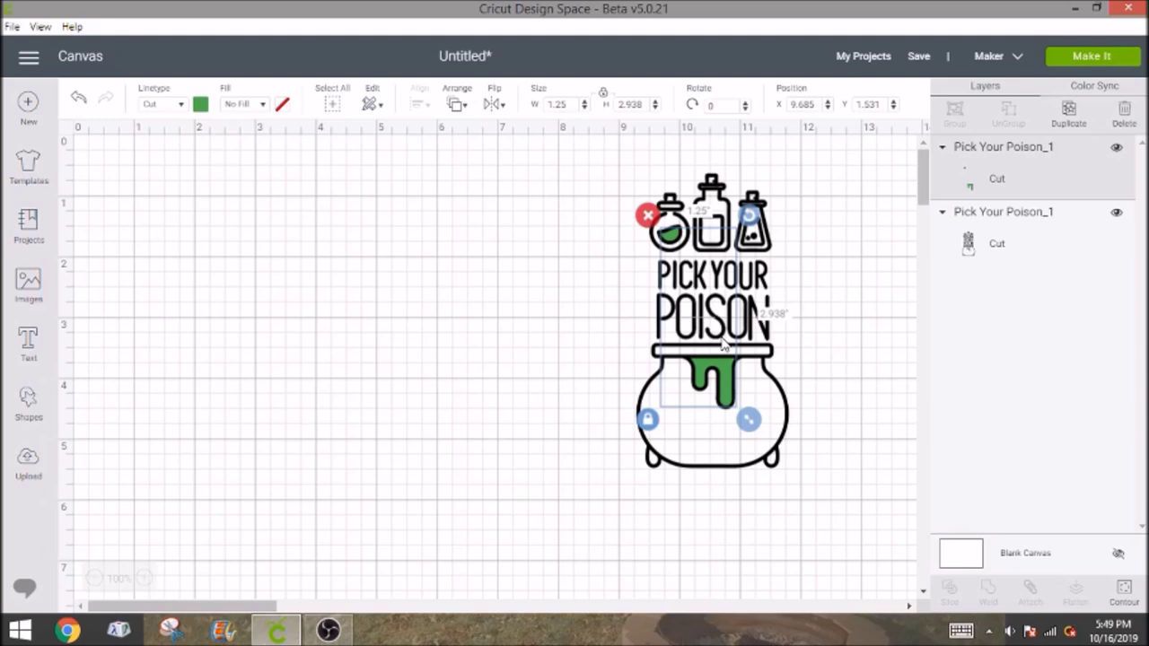
Duplicate the original black Pick Your Poison design and place the copy at X 0, Y 0.25.
{"action": "left_click", "coordinate": [1001, 224]}
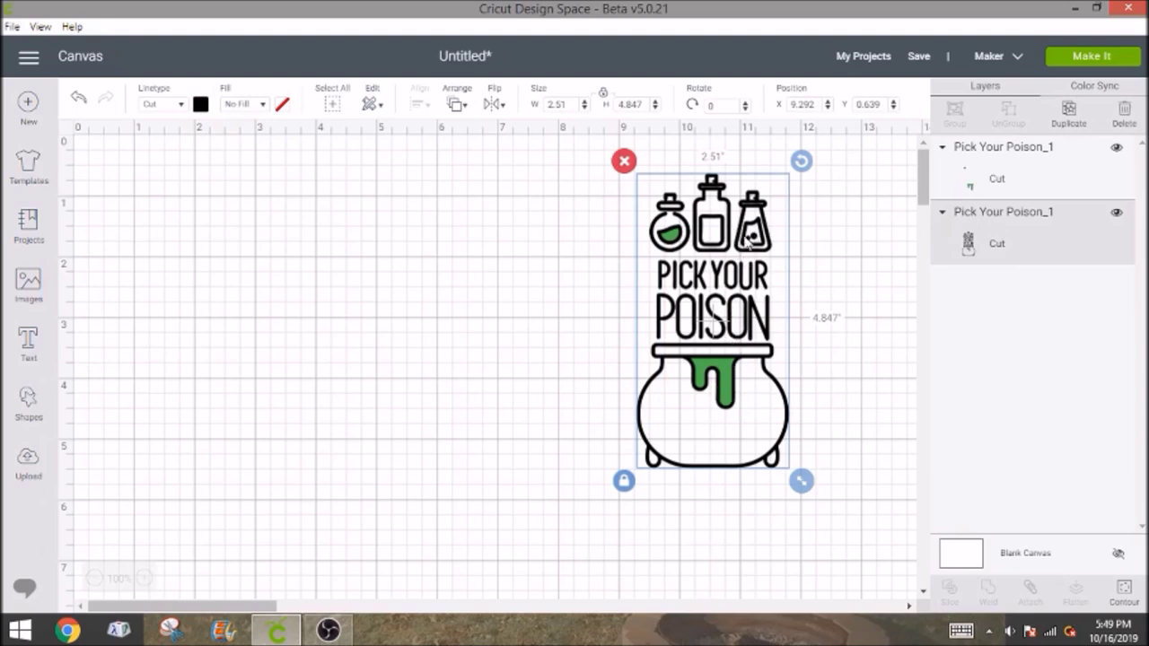
{"action": "left_click", "coordinate": [1068, 109]}
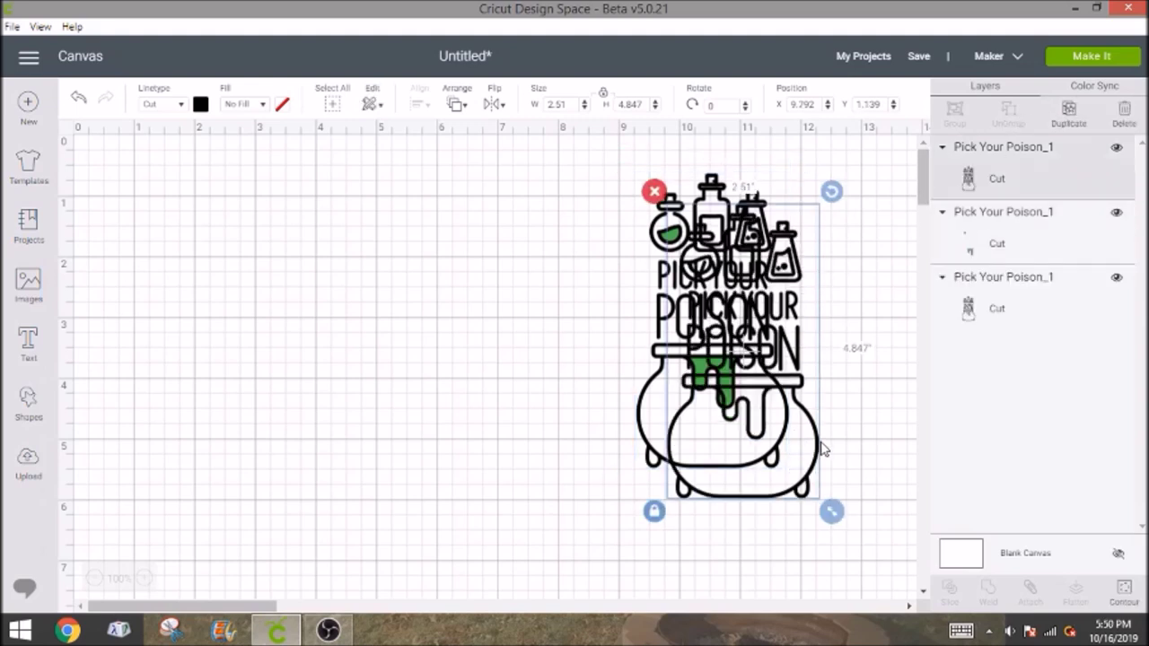
{"action": "left_click_drag", "start_coordinate": [819, 452], "coordinate": [227, 394]}
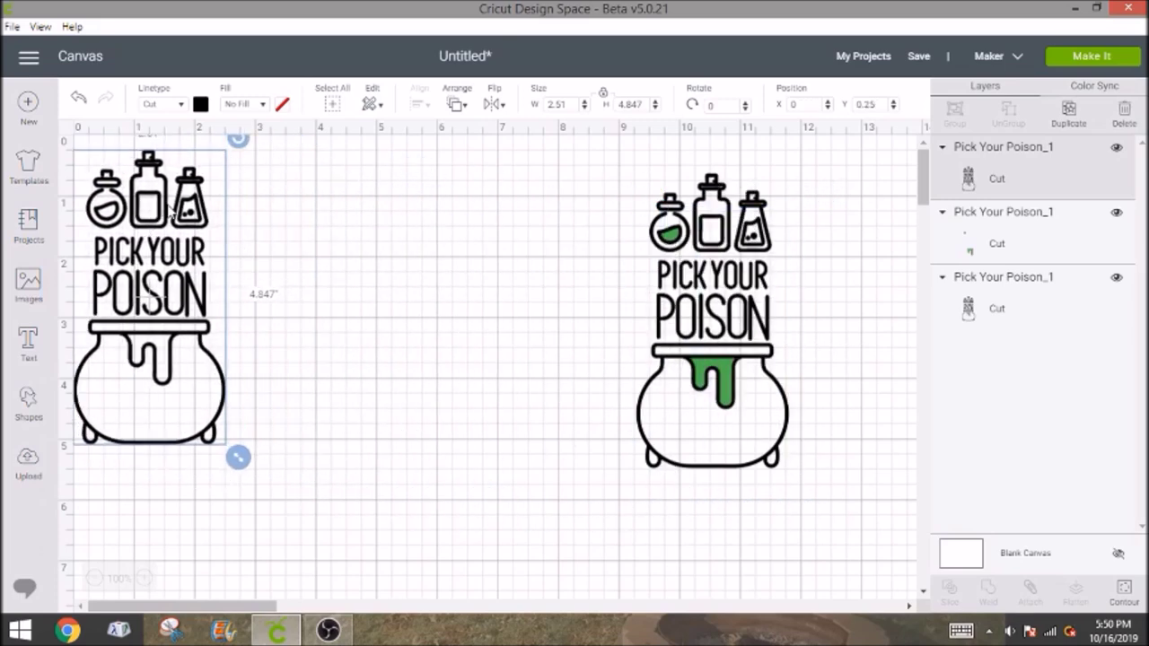
Open the black copy for contour editing and hide all of its contours.
{"action": "left_click", "coordinate": [1123, 591]}
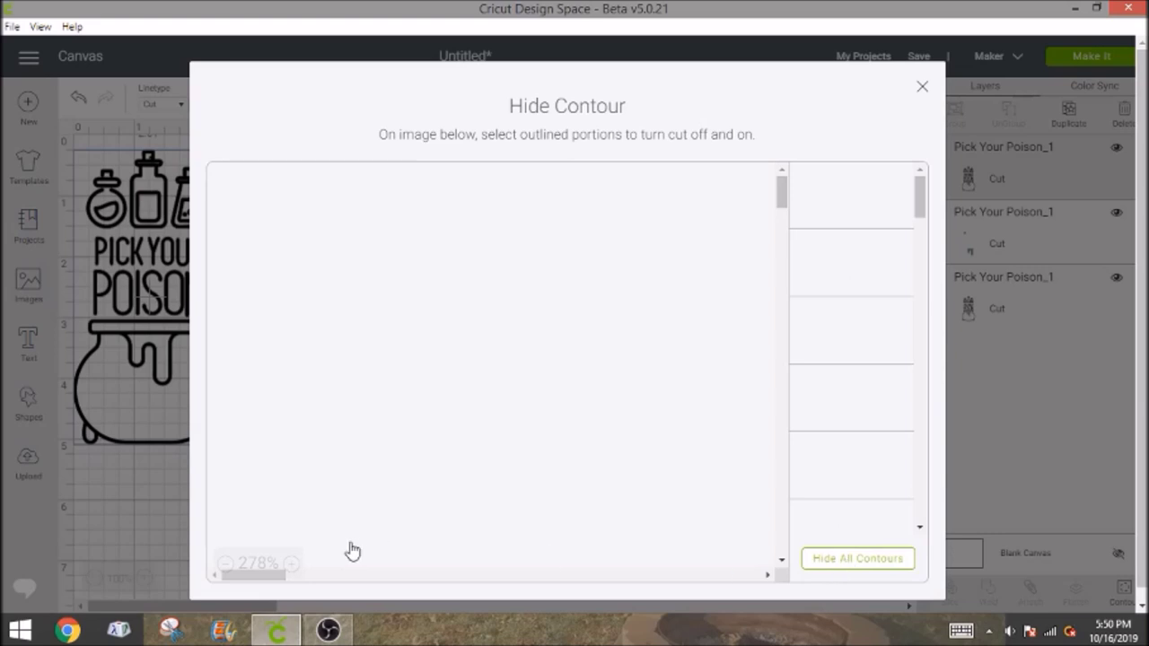
{"action": "left_click", "coordinate": [224, 564]}
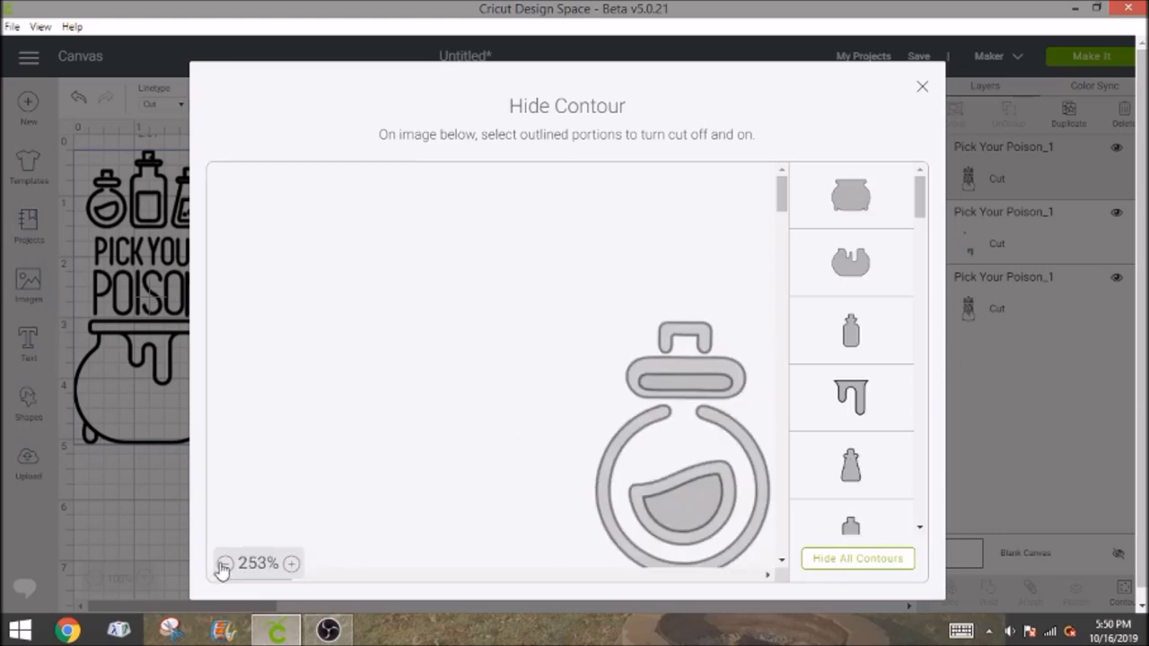
{"action": "left_click", "coordinate": [223, 564]}
{"action": "left_click", "coordinate": [224, 565]}
{"action": "left_click", "coordinate": [224, 565]}
{"action": "left_click", "coordinate": [224, 565]}
{"action": "left_click", "coordinate": [224, 565]}
{"action": "left_click", "coordinate": [223, 565]}
{"action": "left_click", "coordinate": [224, 564]}
{"action": "left_click", "coordinate": [223, 564]}
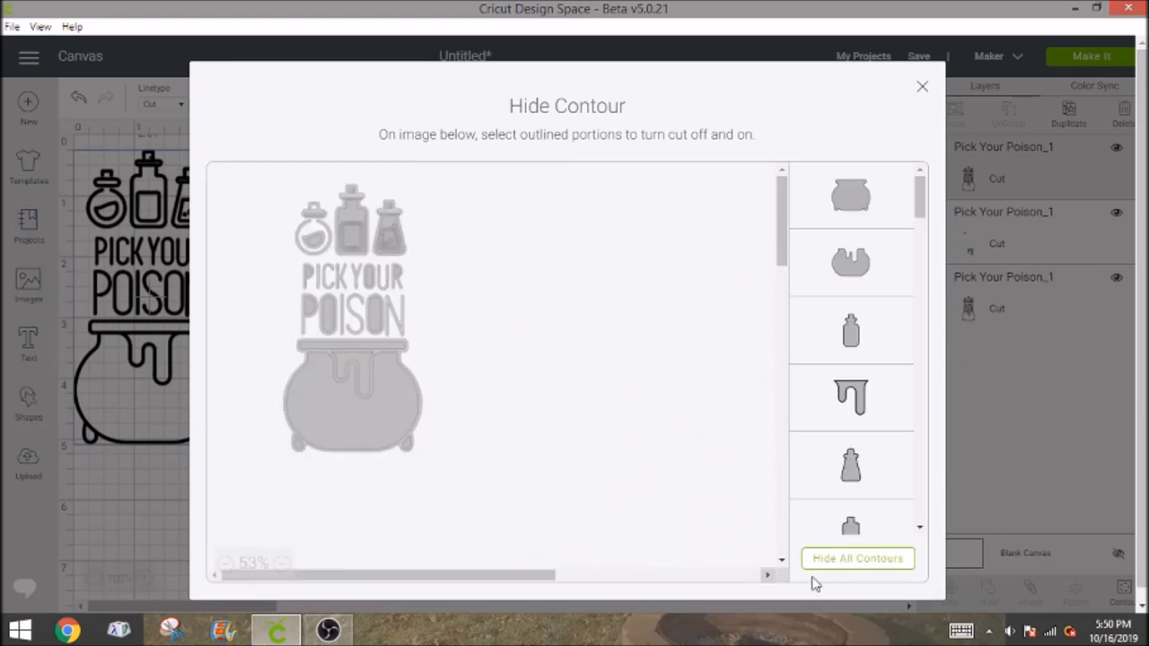
{"action": "left_click", "coordinate": [883, 569]}
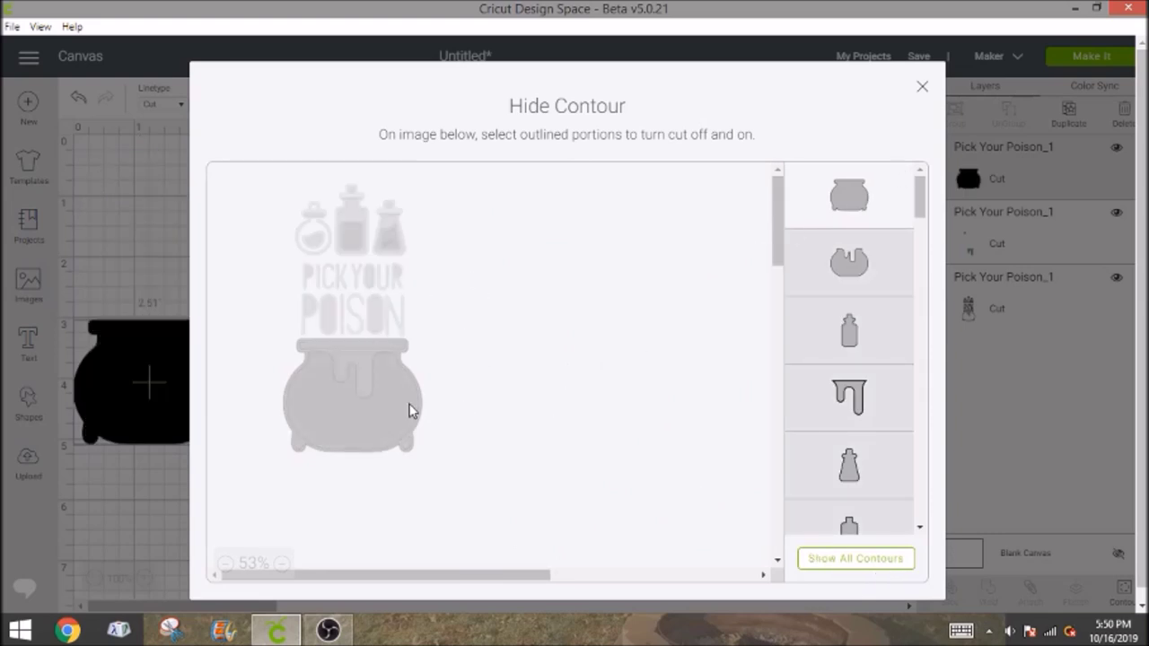
Turn on the cauldron body contour and the middle bottle's liquid contour, and finish the contour editing.
{"action": "left_click", "coordinate": [393, 408]}
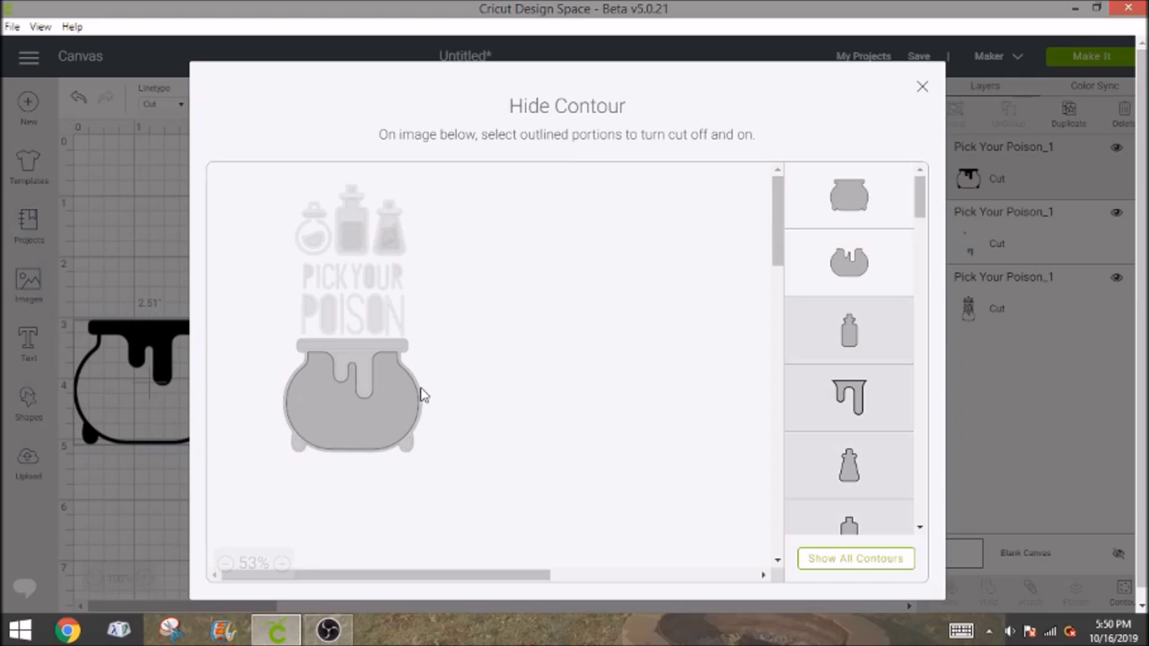
{"action": "left_click", "coordinate": [418, 408]}
{"action": "left_click", "coordinate": [353, 250]}
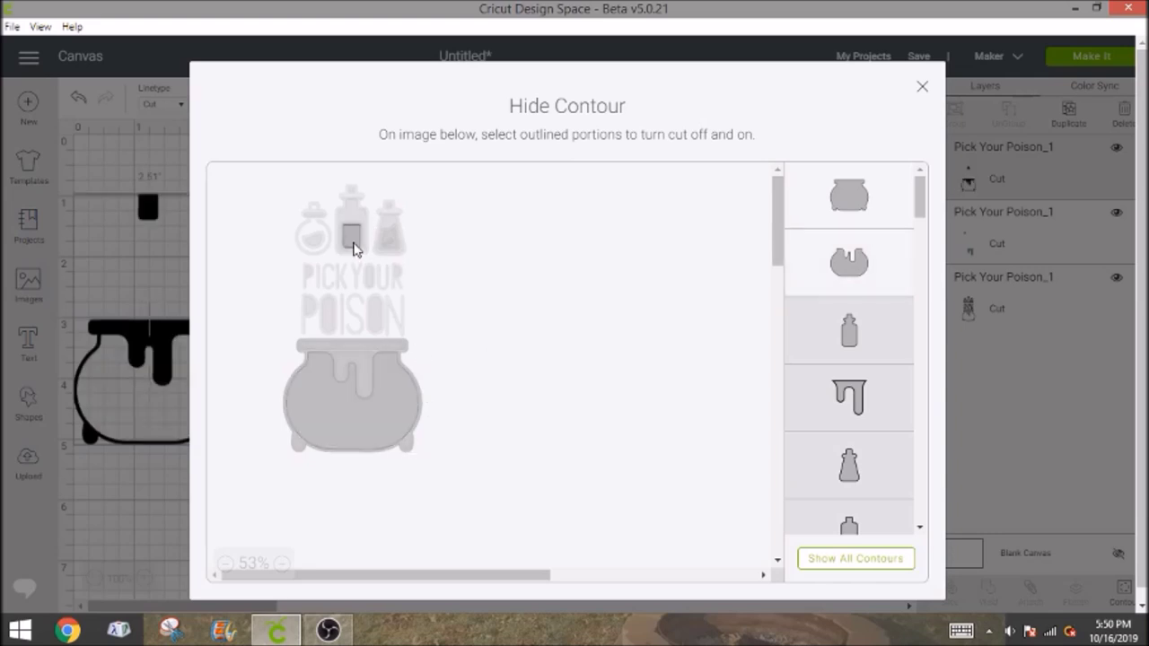
{"action": "left_click", "coordinate": [373, 236]}
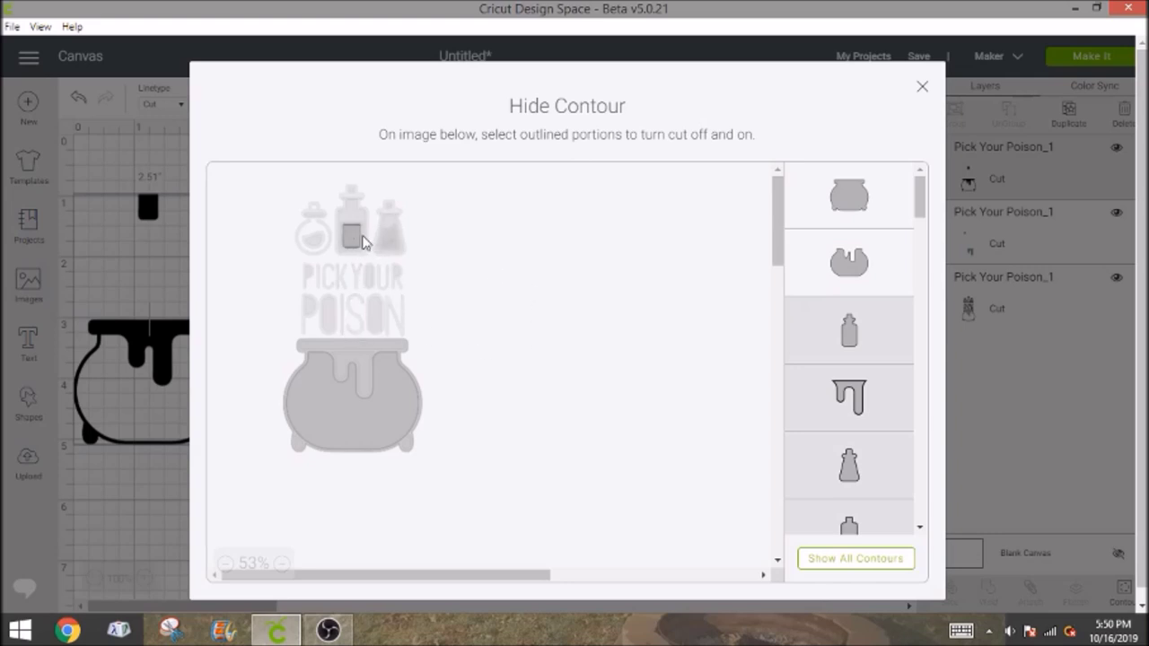
{"action": "left_click", "coordinate": [923, 89]}
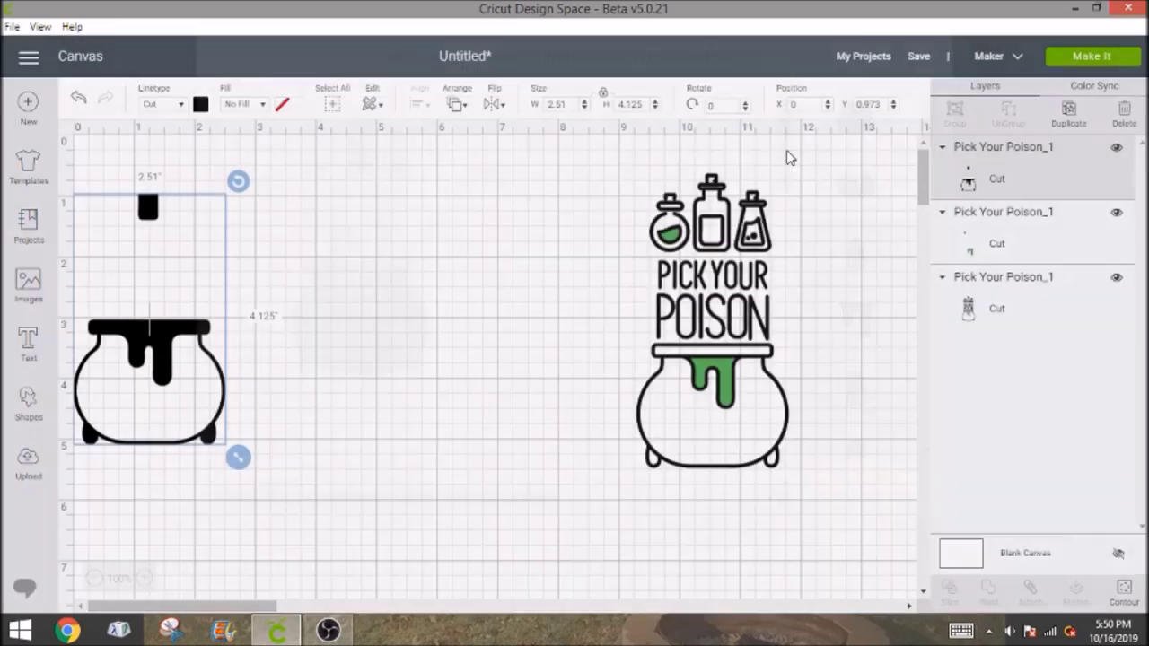
Move the contoured copy to about X 2.04, Y 0.71 and cover its cauldron with a new square, leaving the bottle liquid uncovered.
{"action": "left_click_drag", "start_coordinate": [146, 345], "coordinate": [269, 329]}
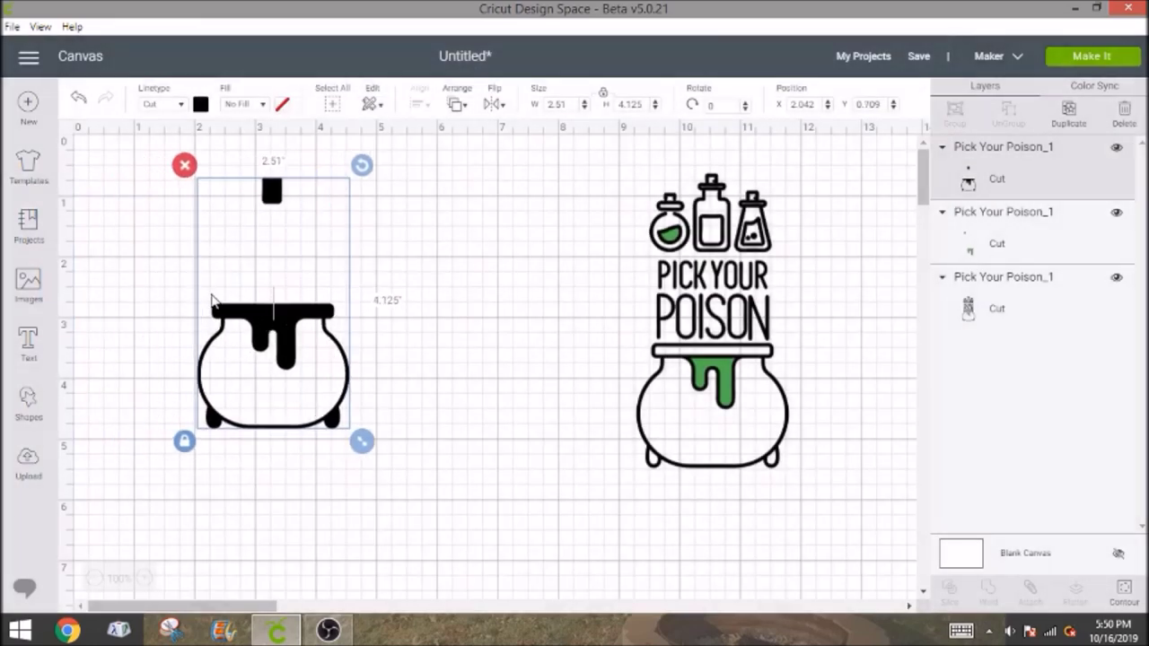
{"action": "left_click", "coordinate": [17, 413]}
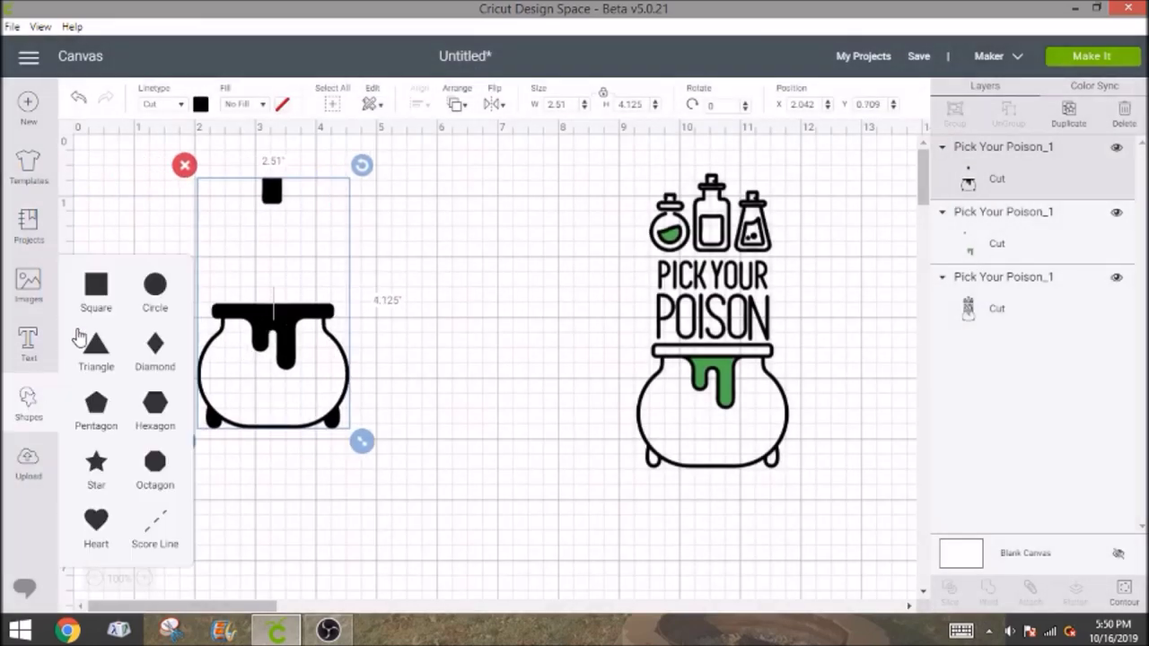
{"action": "left_click", "coordinate": [96, 296]}
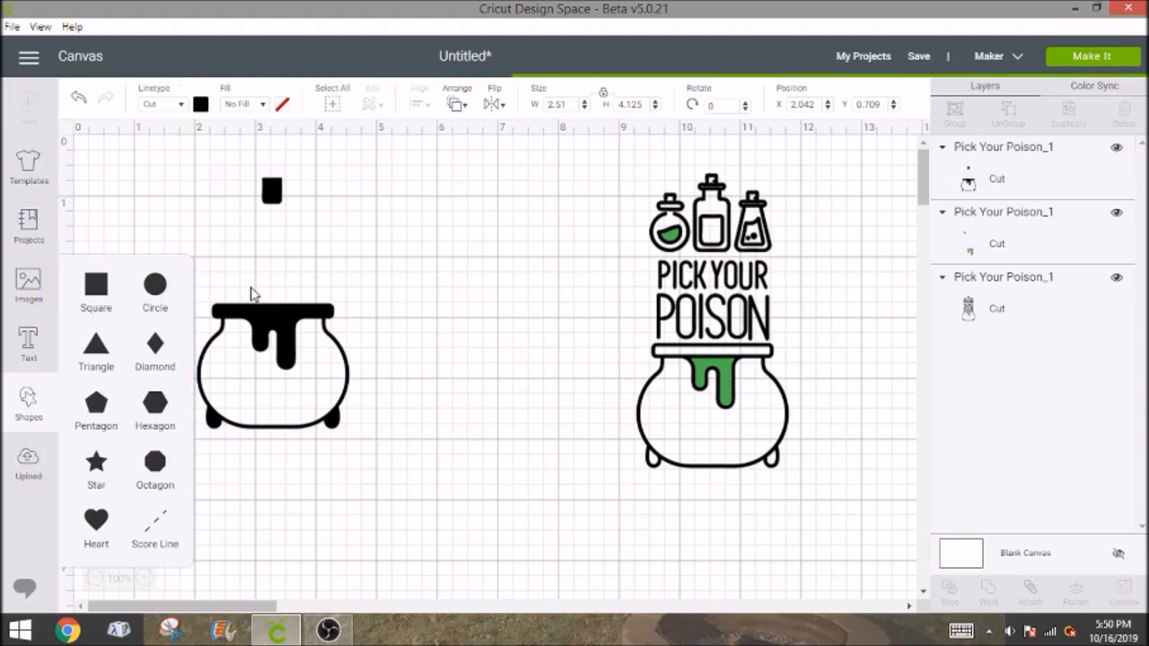
{"action": "left_click_drag", "start_coordinate": [286, 319], "coordinate": [275, 325]}
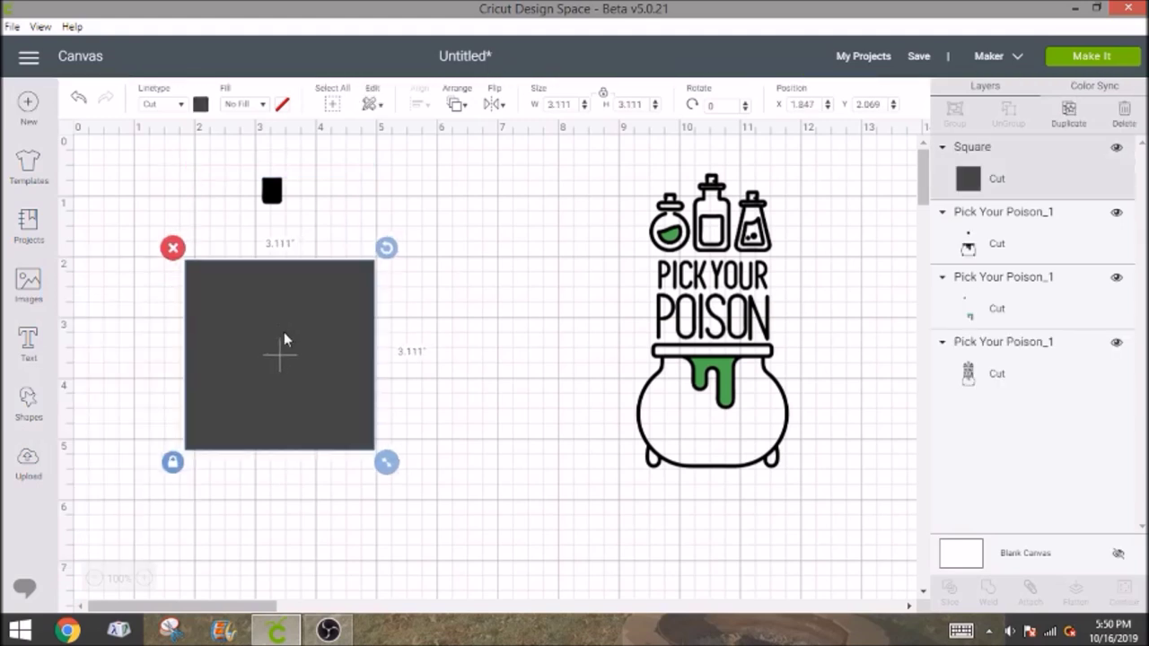
Slice the square with the contoured copy and delete the square and cauldron pieces, keeping only the middle bottle's liquid.
{"action": "left_click", "coordinate": [980, 249], "text": "shift"}
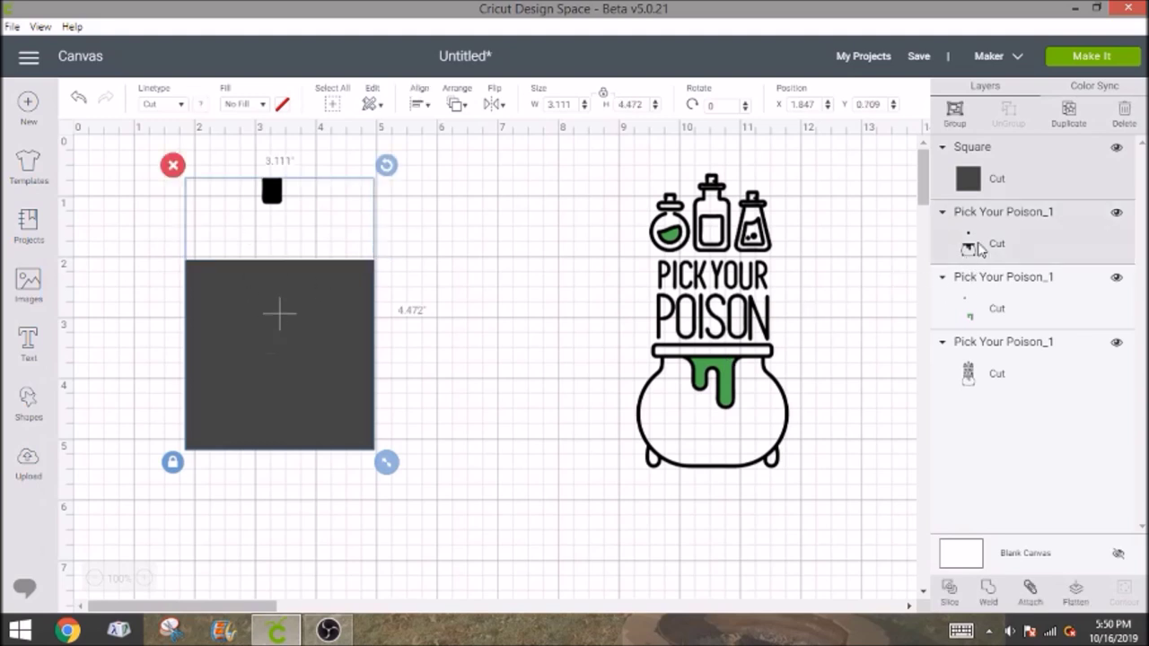
{"action": "left_click", "coordinate": [952, 596]}
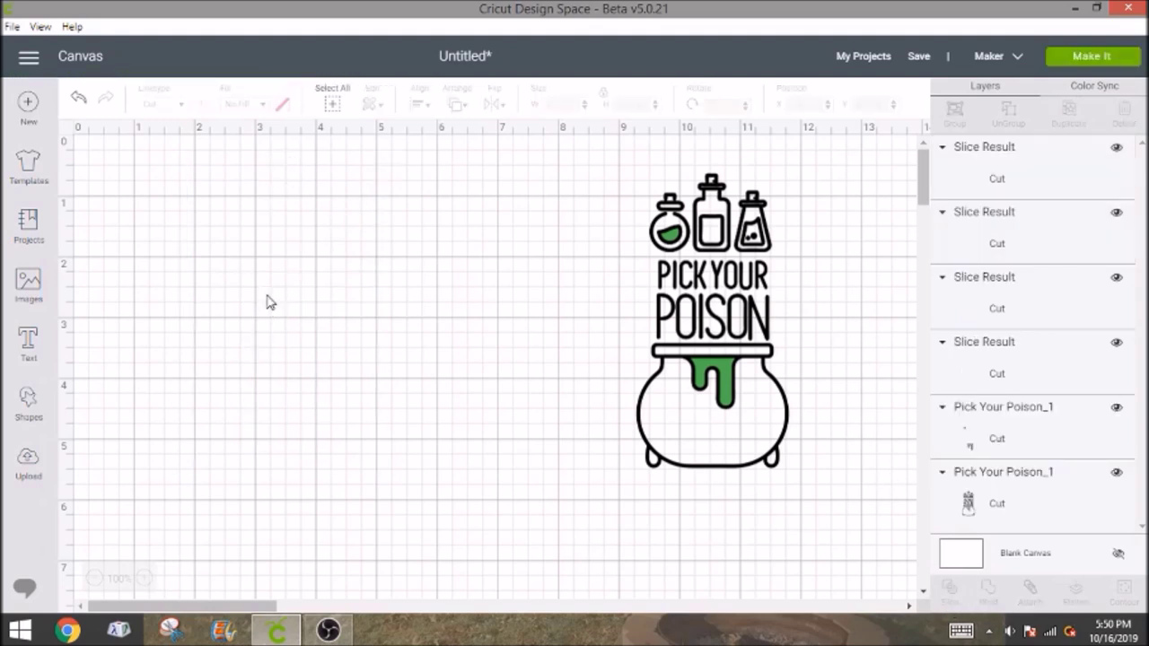
{"action": "left_click", "coordinate": [288, 350]}
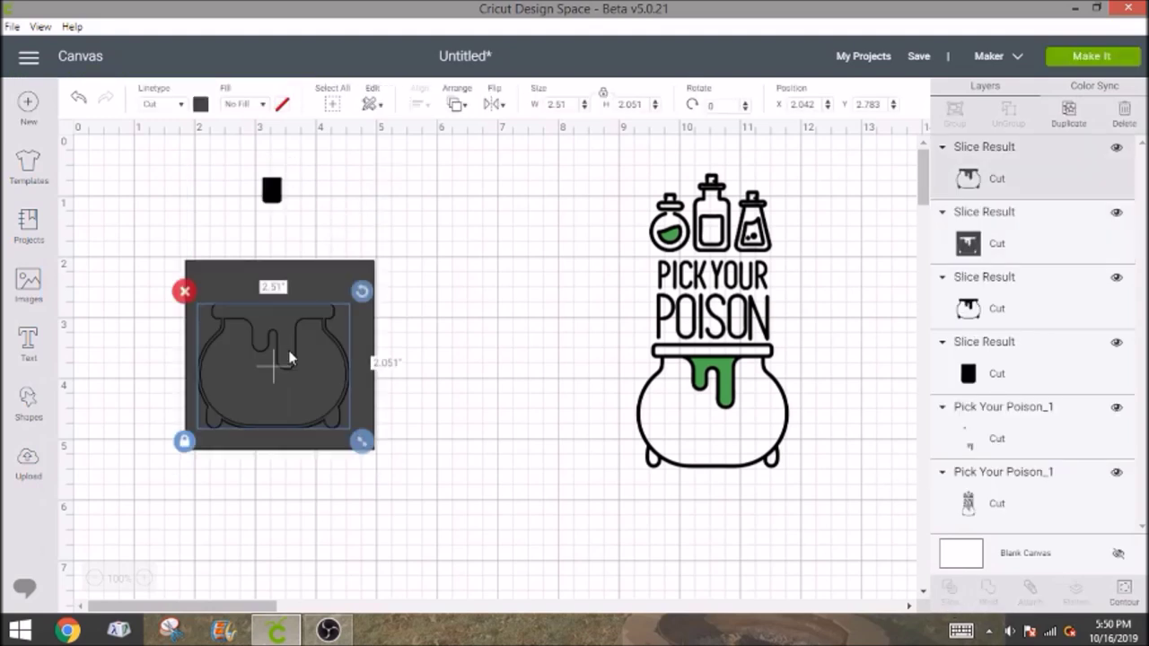
{"action": "key", "text": "Delete"}
{"action": "left_click", "coordinate": [287, 359]}
{"action": "key", "text": "Delete"}
{"action": "left_click", "coordinate": [288, 366]}
{"action": "key", "text": "Delete"}
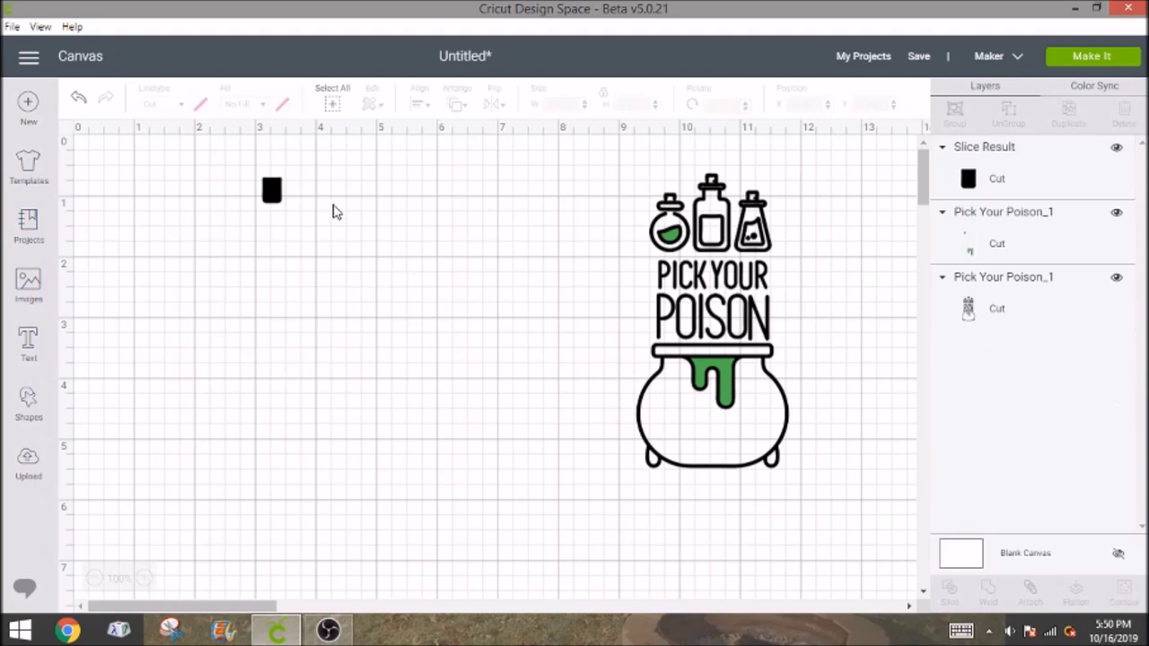
Color the sliced bottle liquid purple and place it inside the middle bottle of the original design.
{"action": "left_click", "coordinate": [278, 189]}
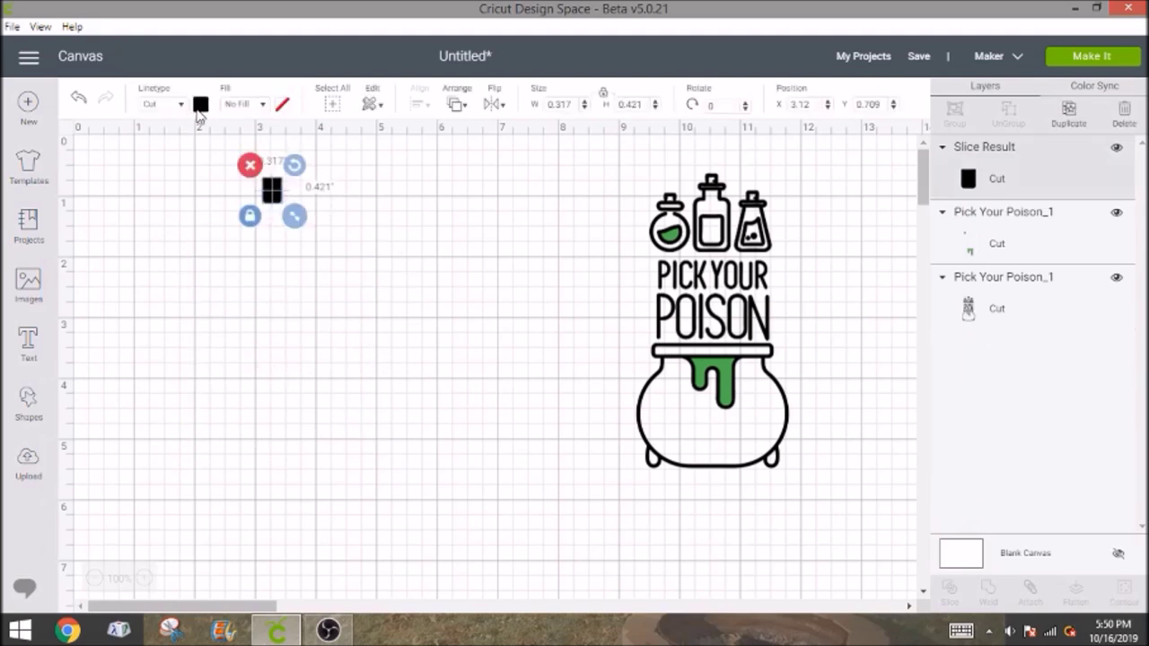
{"action": "left_click", "coordinate": [200, 106]}
{"action": "left_click", "coordinate": [239, 215]}
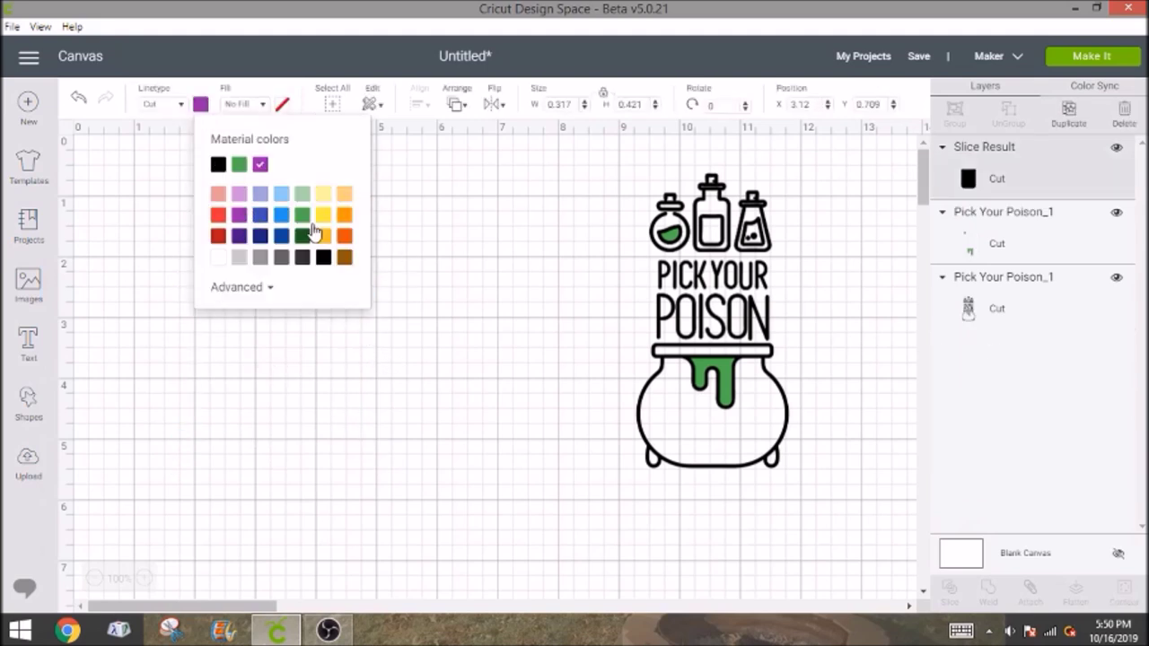
{"action": "left_click", "coordinate": [454, 259]}
{"action": "left_click_drag", "start_coordinate": [272, 190], "coordinate": [723, 231]}
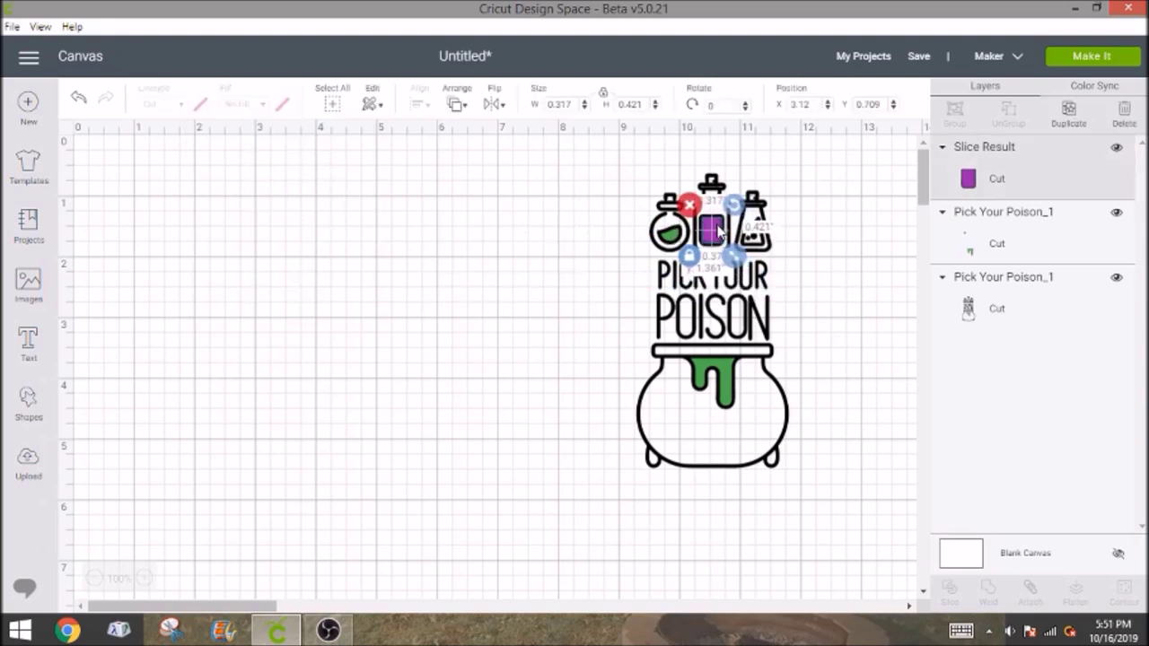
{"action": "left_click", "coordinate": [441, 311]}
Duplicate the original black Pick Your Poison design and place the copy at about X 0, Y 0.03.
{"action": "left_click", "coordinate": [752, 236]}
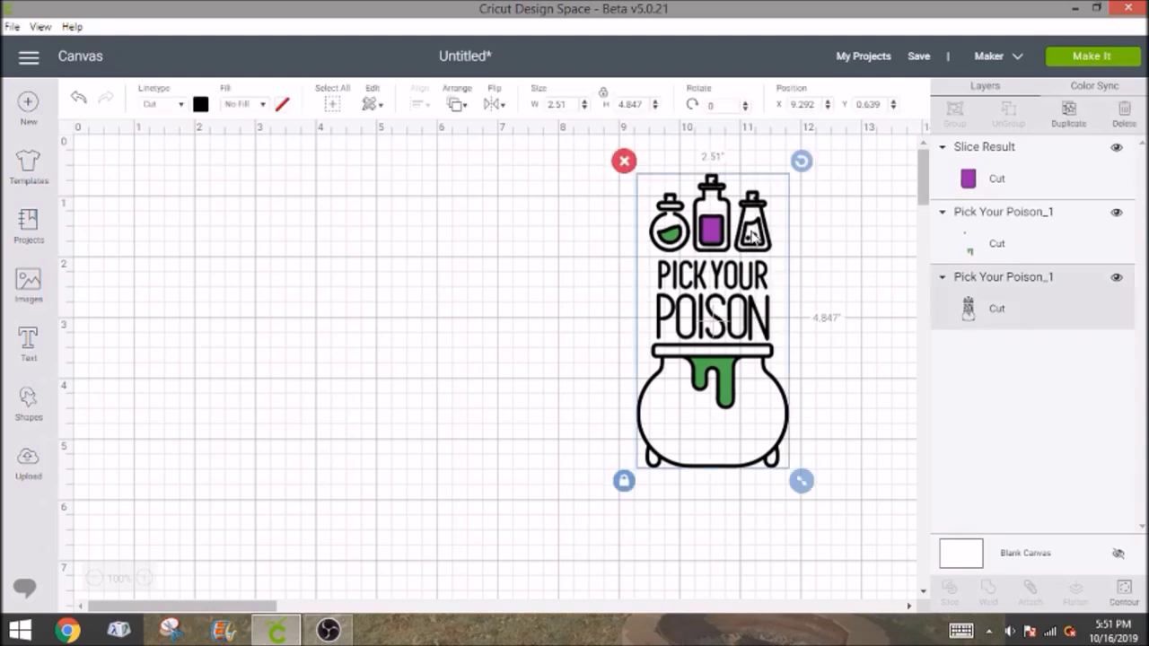
{"action": "left_click", "coordinate": [1067, 117]}
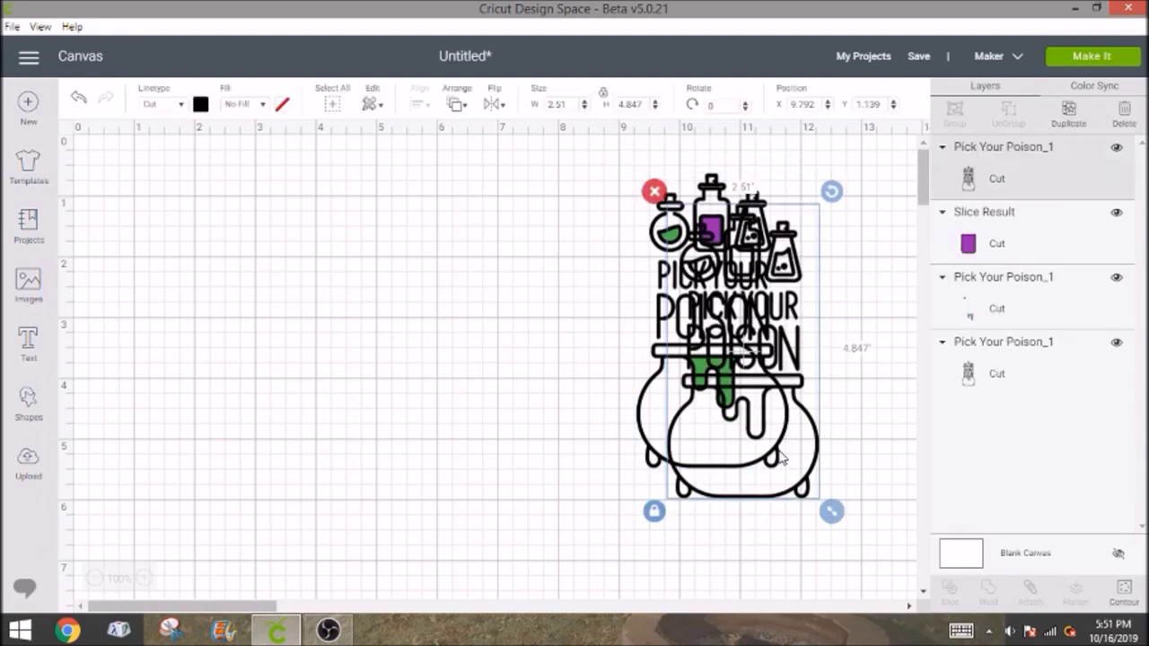
{"action": "left_click_drag", "start_coordinate": [812, 480], "coordinate": [207, 422]}
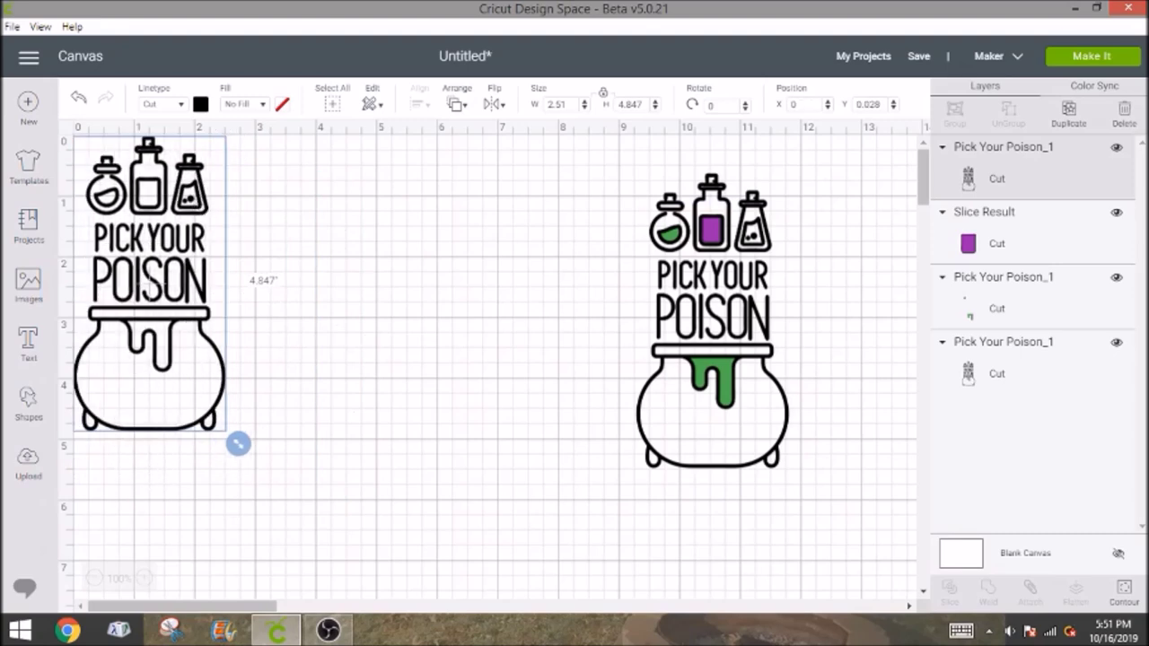
Open the new black copy for contour editing at 78% zoom and hide all of its contours.
{"action": "left_click", "coordinate": [1123, 600]}
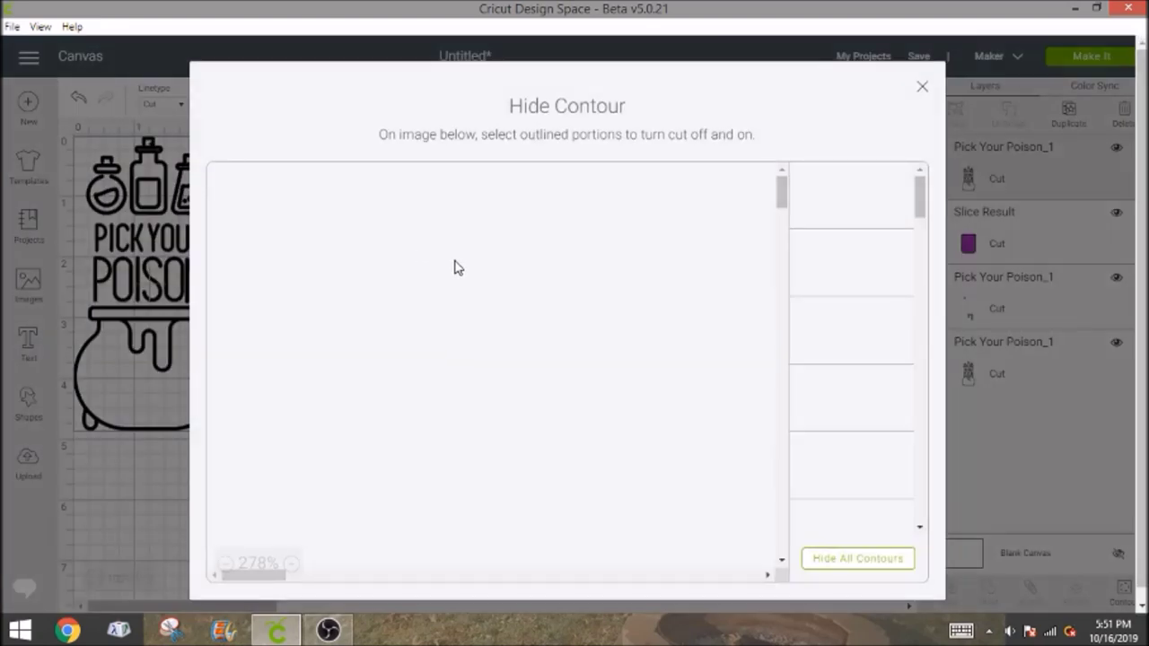
{"action": "left_click", "coordinate": [224, 562]}
{"action": "left_click", "coordinate": [224, 565]}
{"action": "left_click", "coordinate": [225, 563]}
{"action": "left_click", "coordinate": [224, 564]}
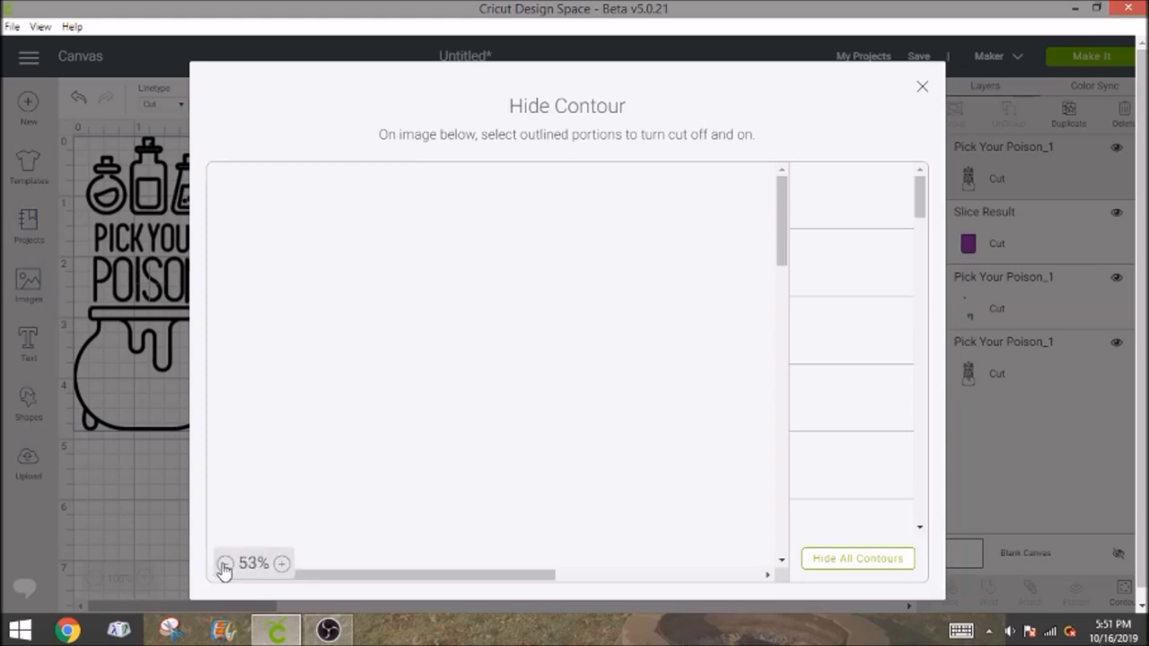
{"action": "left_click", "coordinate": [224, 564]}
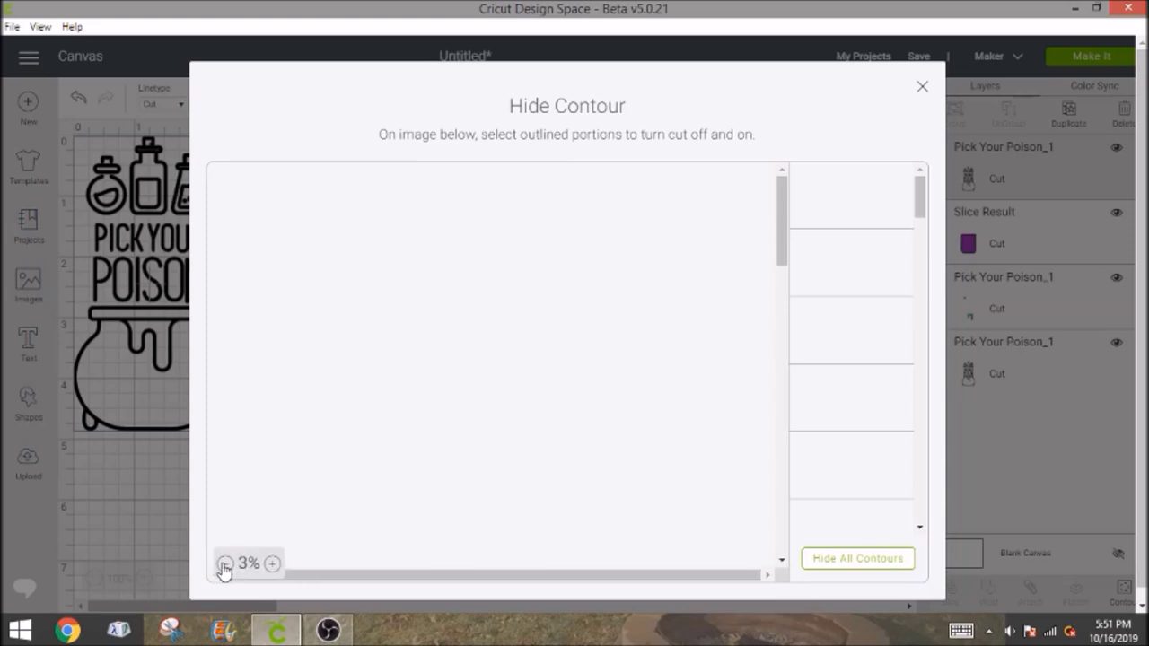
{"action": "left_click", "coordinate": [273, 563]}
{"action": "left_click", "coordinate": [275, 564]}
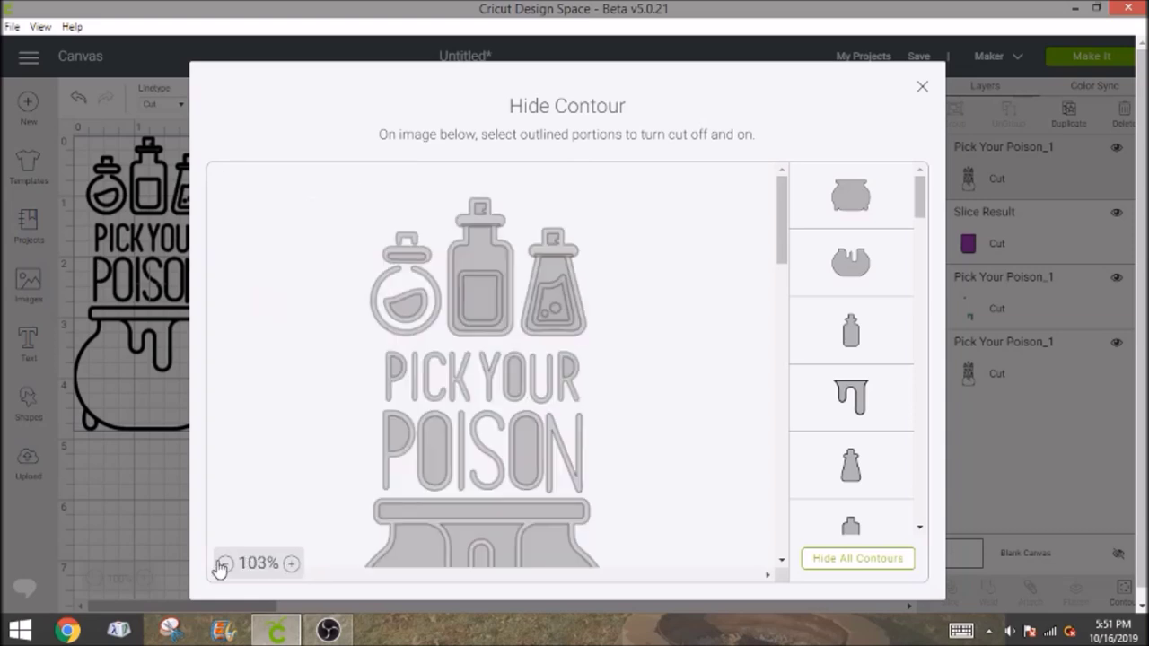
{"action": "left_click", "coordinate": [223, 564]}
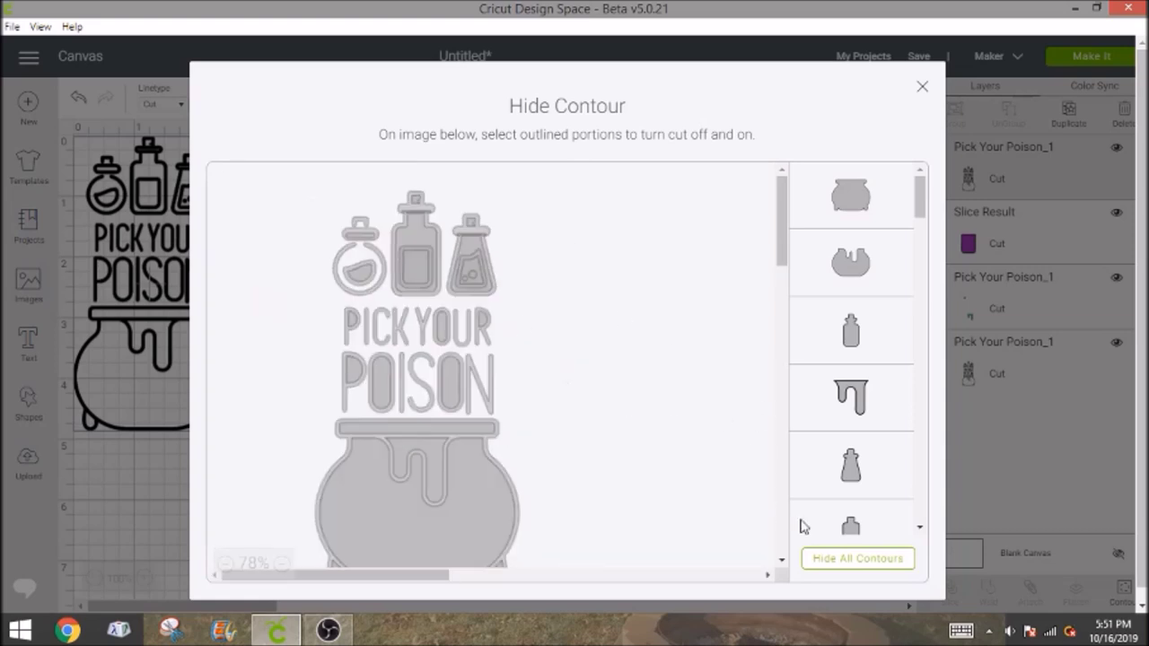
{"action": "left_click", "coordinate": [848, 558]}
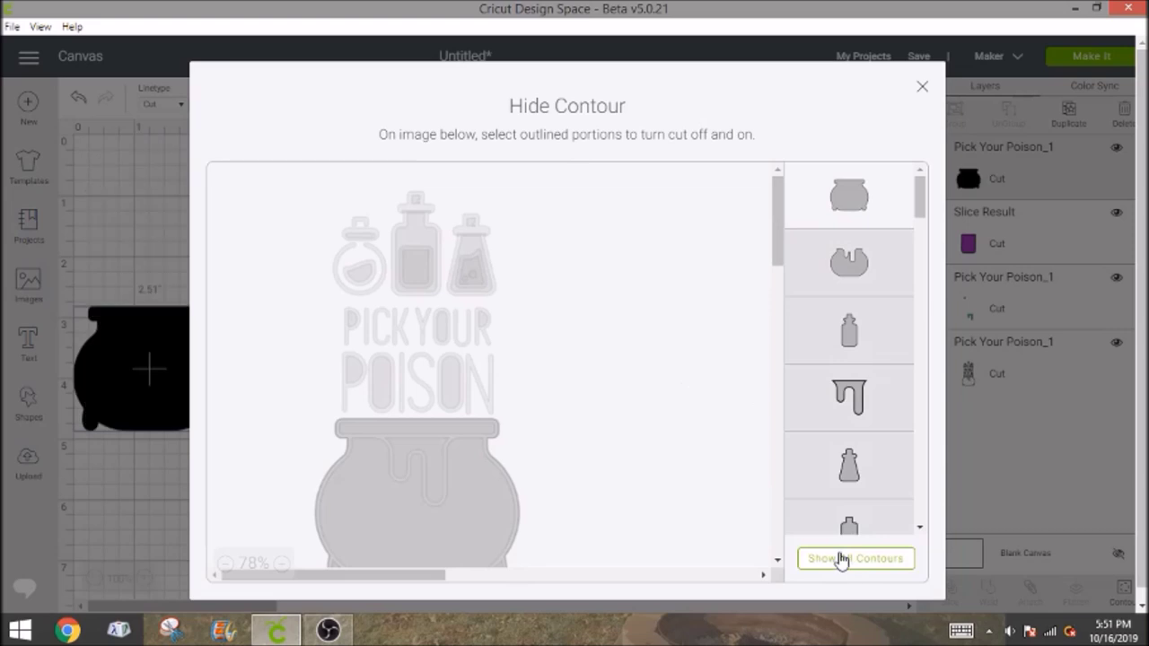
Turn on the cauldron rim's inner contour and hide the cauldron's outline, body and drip, leaving only the rim bar.
{"action": "left_click", "coordinate": [490, 485]}
{"action": "left_click", "coordinate": [449, 458]}
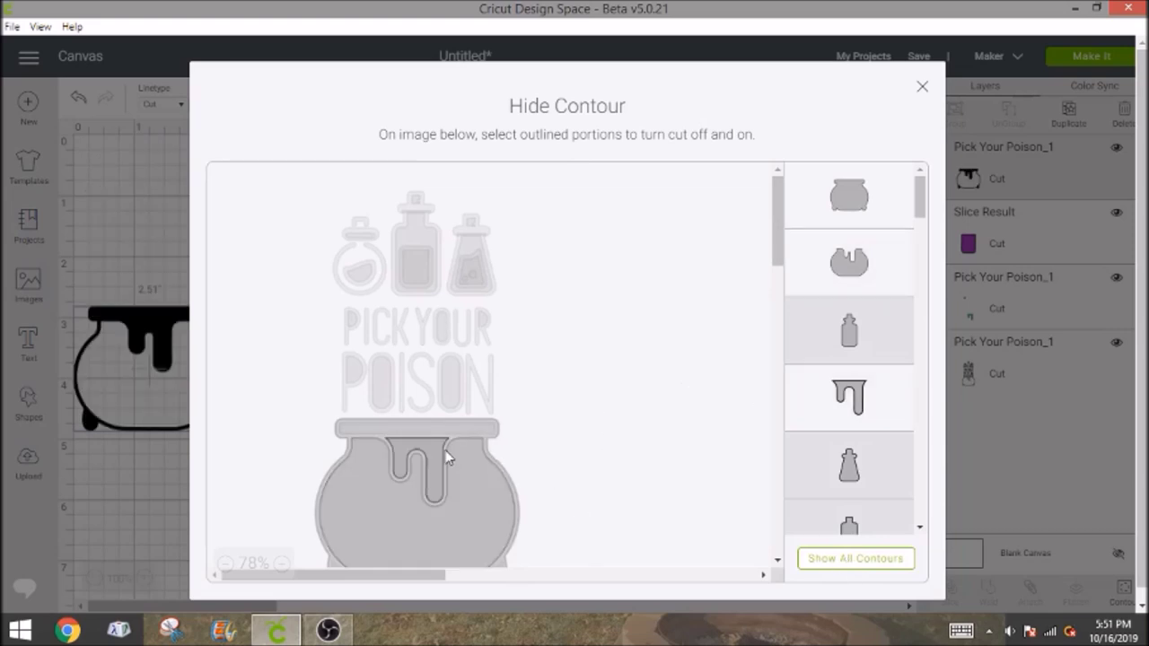
{"action": "left_click", "coordinate": [448, 460]}
{"action": "left_click", "coordinate": [447, 457]}
{"action": "left_click", "coordinate": [447, 458]}
{"action": "left_click", "coordinate": [448, 455]}
{"action": "left_click", "coordinate": [464, 435]}
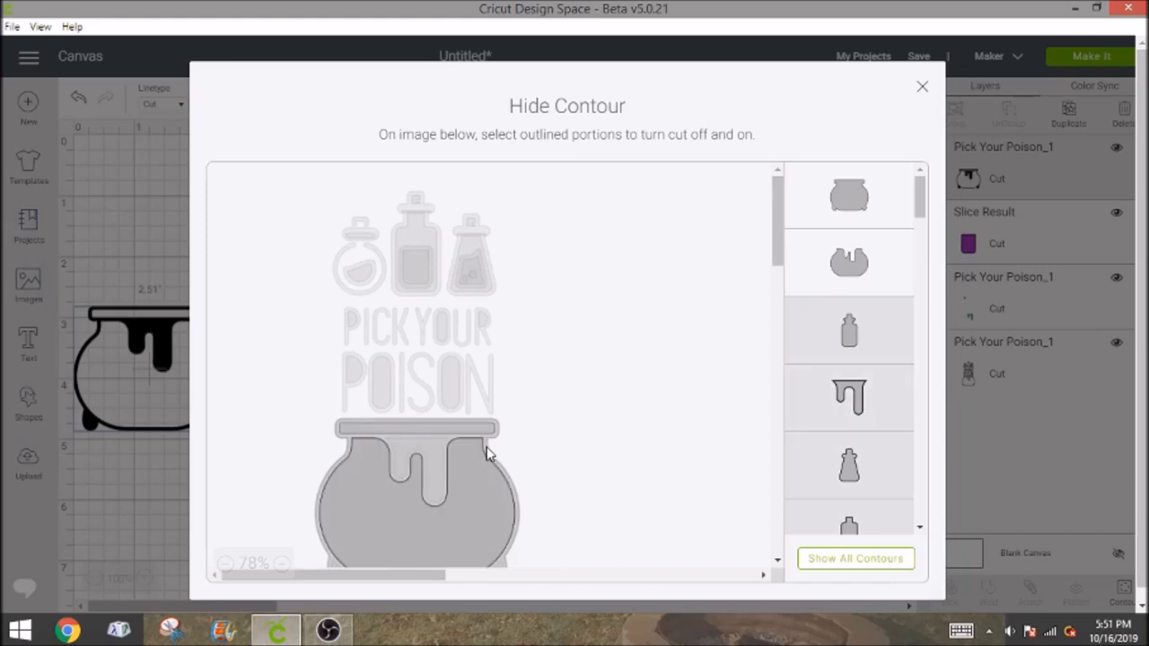
{"action": "left_click", "coordinate": [487, 453]}
{"action": "left_click", "coordinate": [487, 459]}
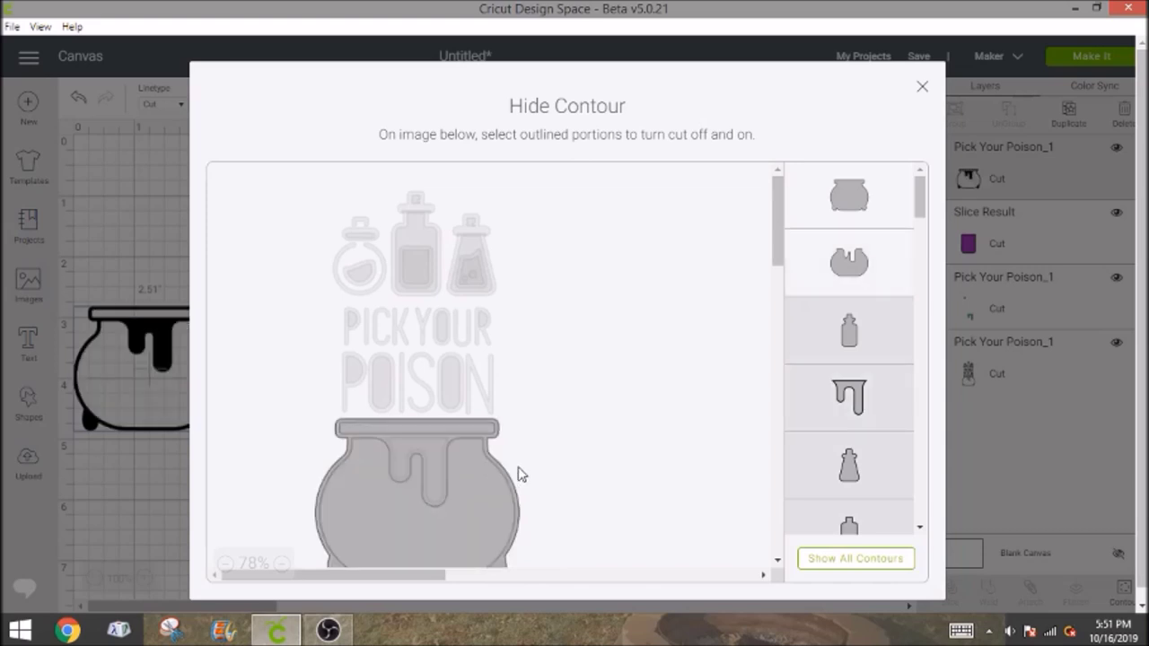
{"action": "left_click", "coordinate": [517, 474]}
{"action": "left_click", "coordinate": [459, 475]}
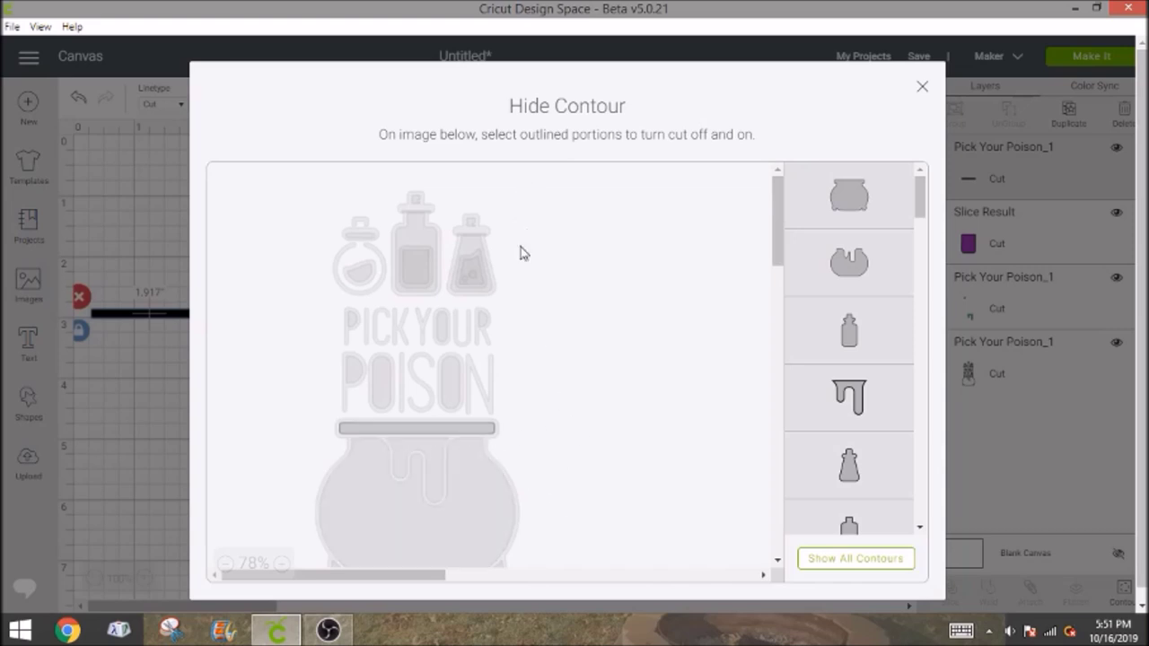
Turn on the liquid contour in the triangular flask and finish the contour editing.
{"action": "left_click", "coordinate": [481, 284]}
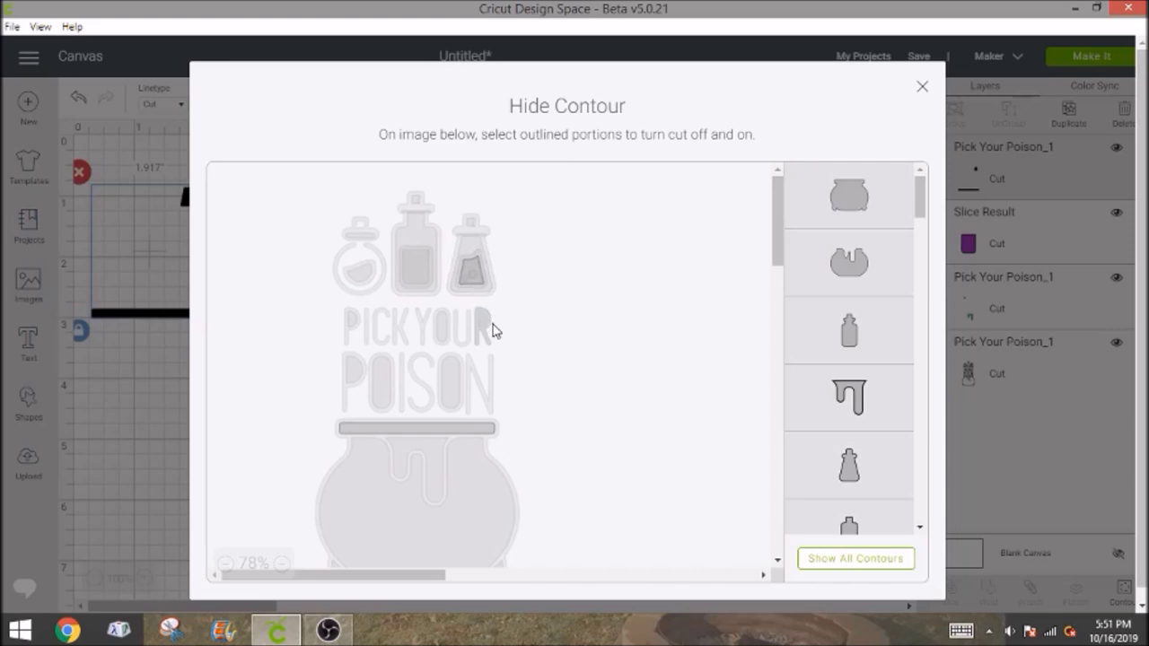
{"action": "left_click", "coordinate": [472, 279]}
{"action": "left_click", "coordinate": [921, 87]}
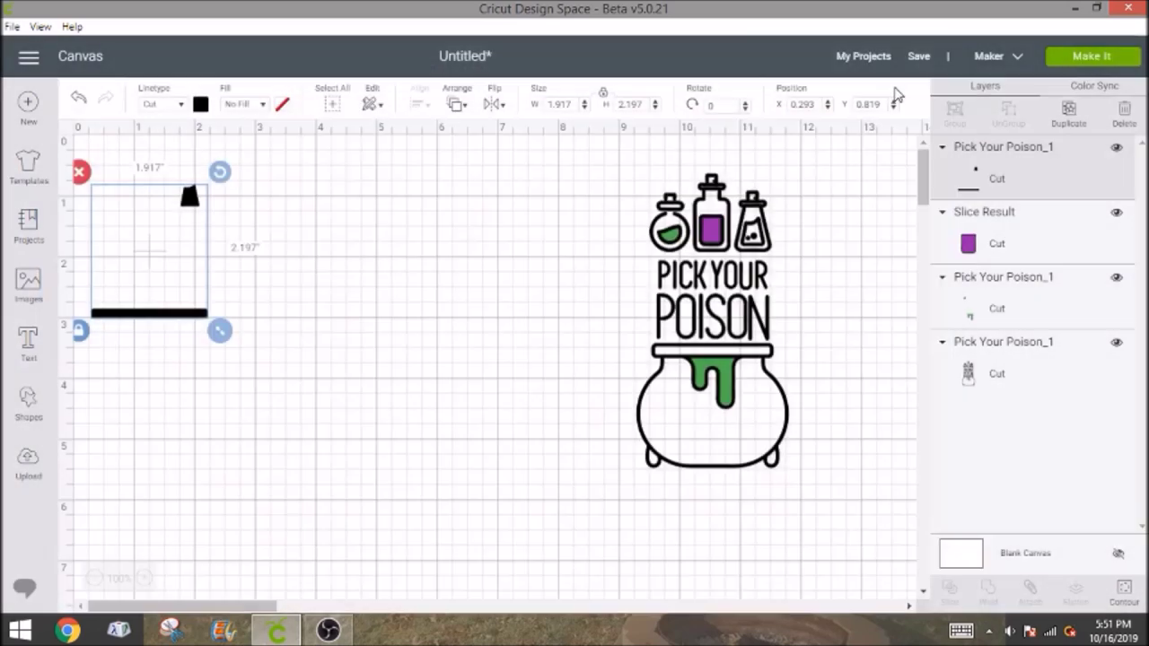
Move the rim bar and flask liquid copy to open canvas, add a square covering only the rim bar, and slice the two.
{"action": "left_click_drag", "start_coordinate": [160, 323], "coordinate": [343, 350]}
{"action": "left_click", "coordinate": [28, 394]}
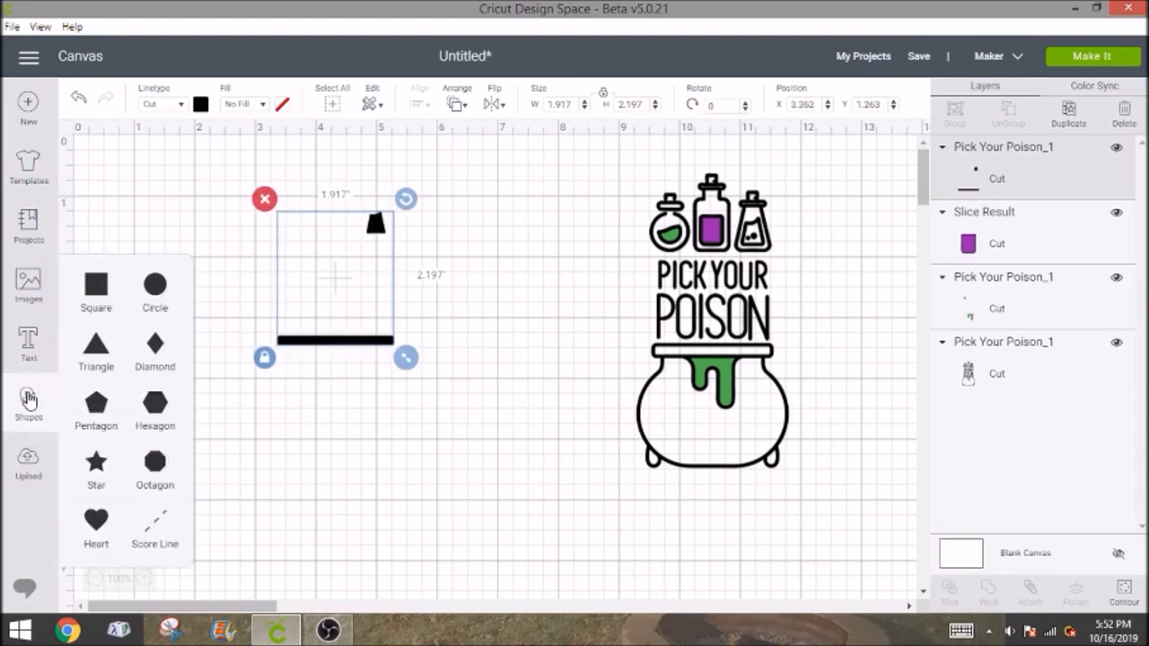
{"action": "left_click", "coordinate": [104, 305]}
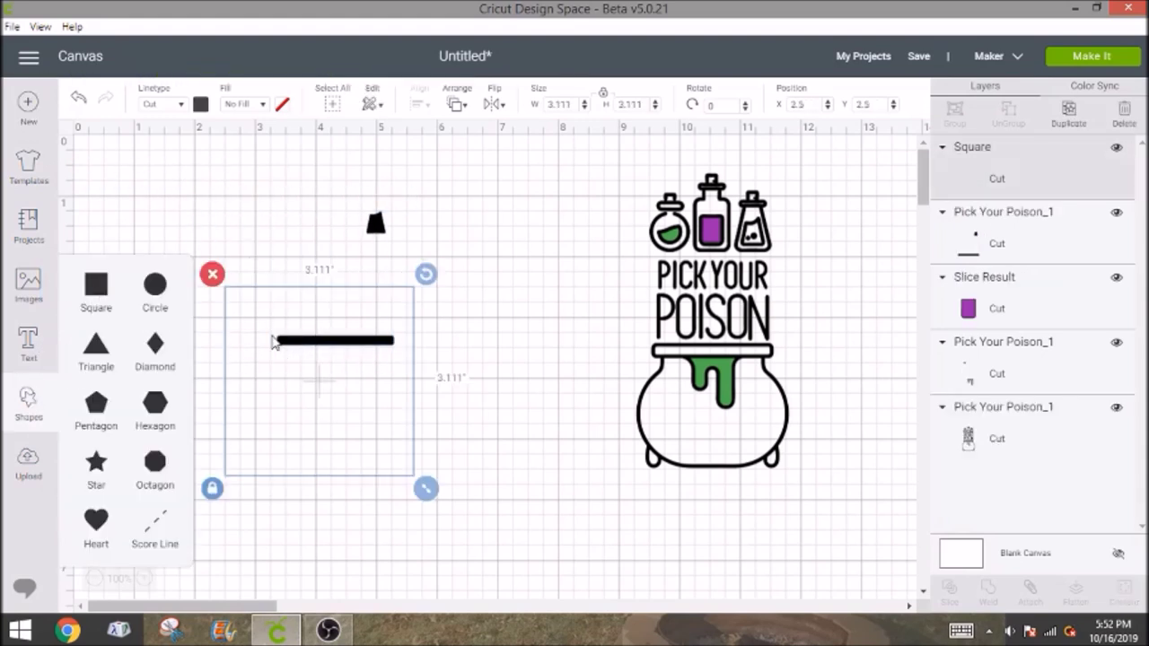
{"action": "left_click_drag", "start_coordinate": [267, 337], "coordinate": [300, 341]}
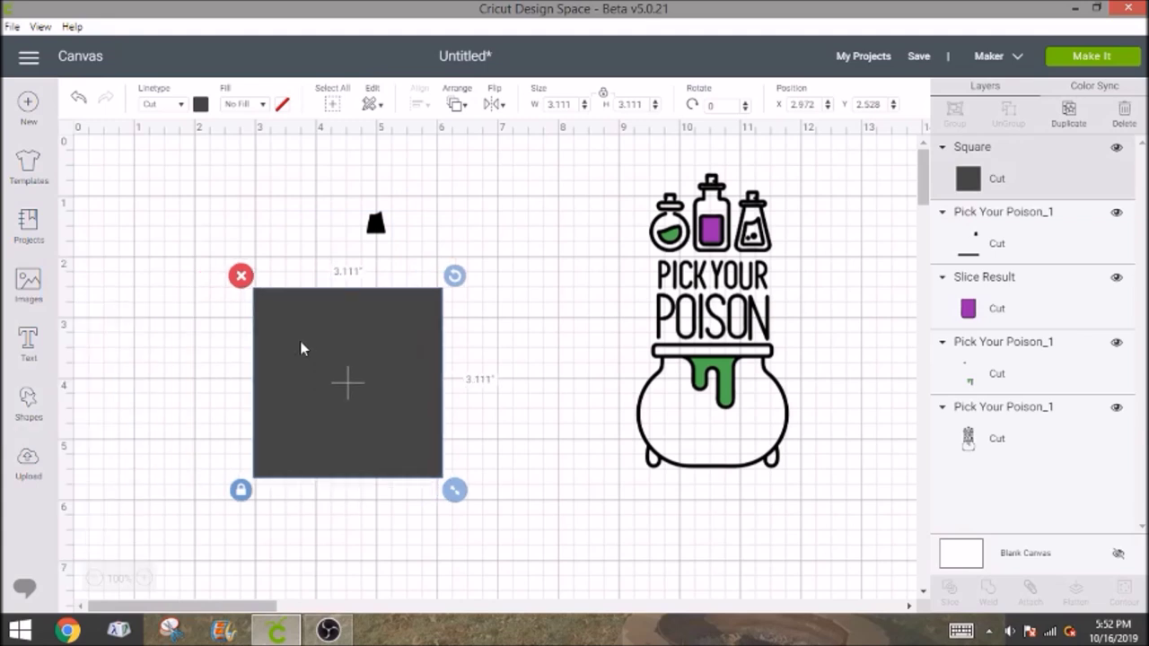
{"action": "left_click", "coordinate": [1003, 261], "text": "shift"}
{"action": "left_click", "coordinate": [951, 589]}
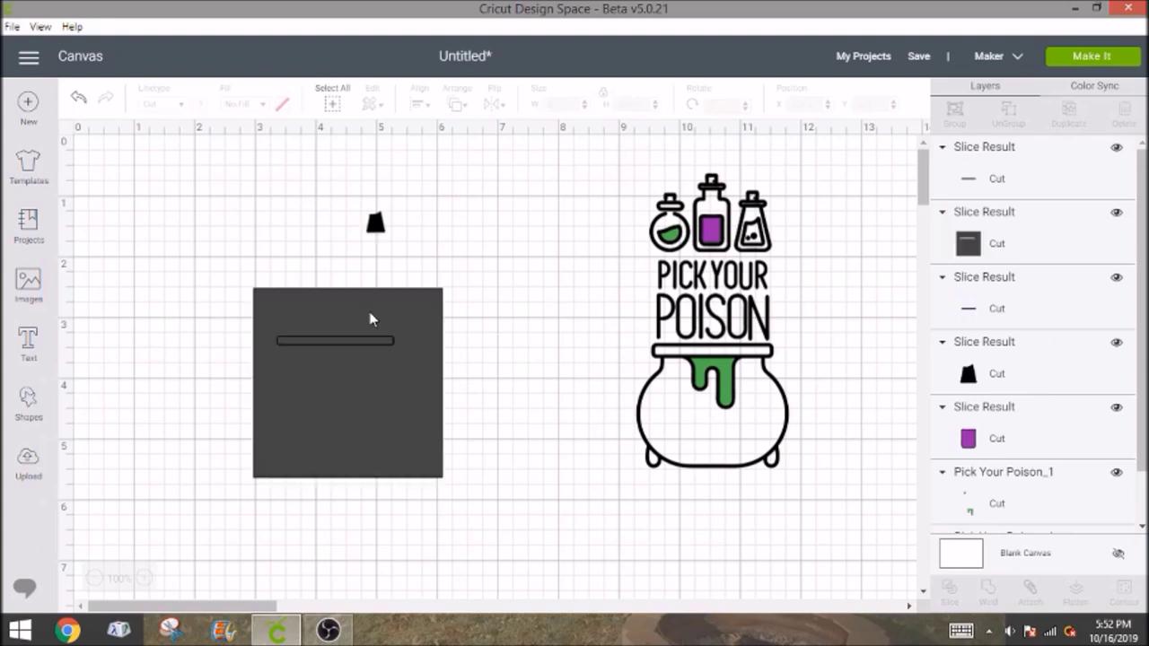
Delete the sliced square and both rim bar pieces, keeping only the triangular flask's liquid.
{"action": "left_click", "coordinate": [372, 316]}
{"action": "key", "text": "Delete"}
{"action": "left_click", "coordinate": [348, 346]}
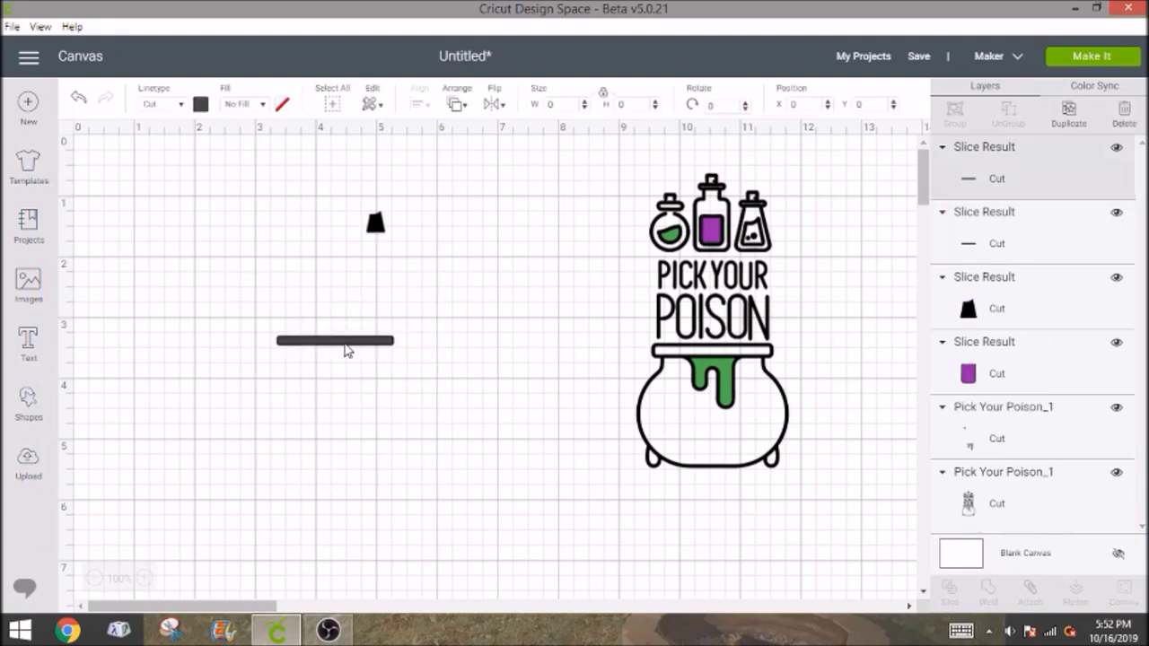
{"action": "key", "text": "Delete"}
{"action": "left_click", "coordinate": [348, 350]}
{"action": "key", "text": "Delete"}
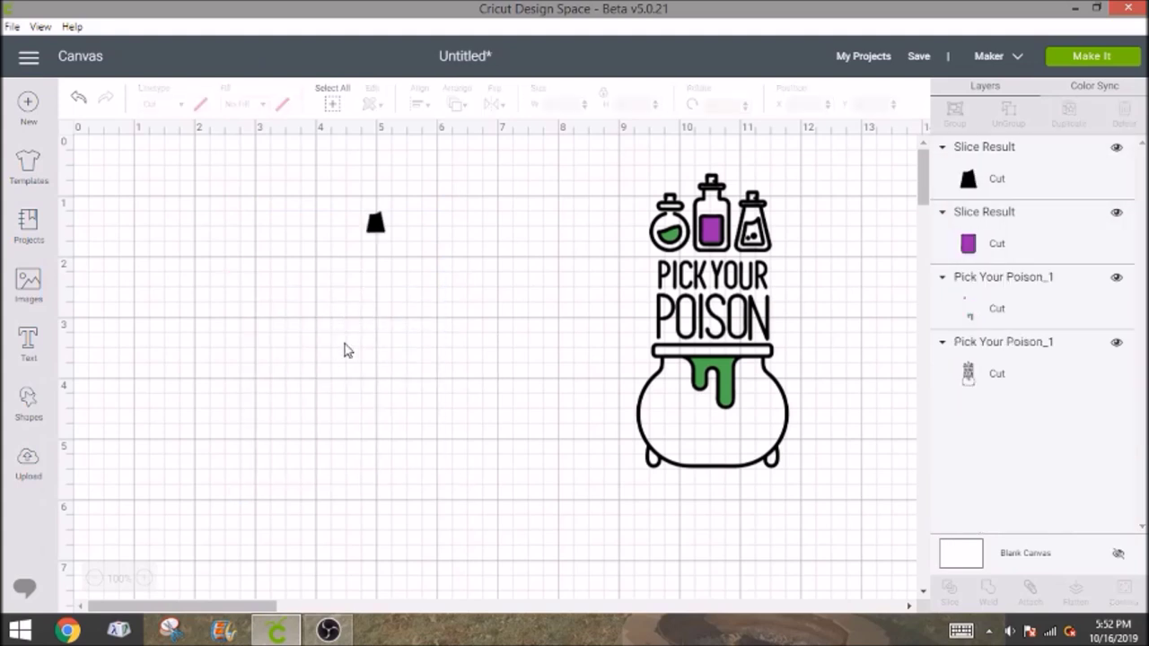
Recolor the triangular flask's liquid orange and place it inside that flask in the main design.
{"action": "left_click", "coordinate": [375, 222]}
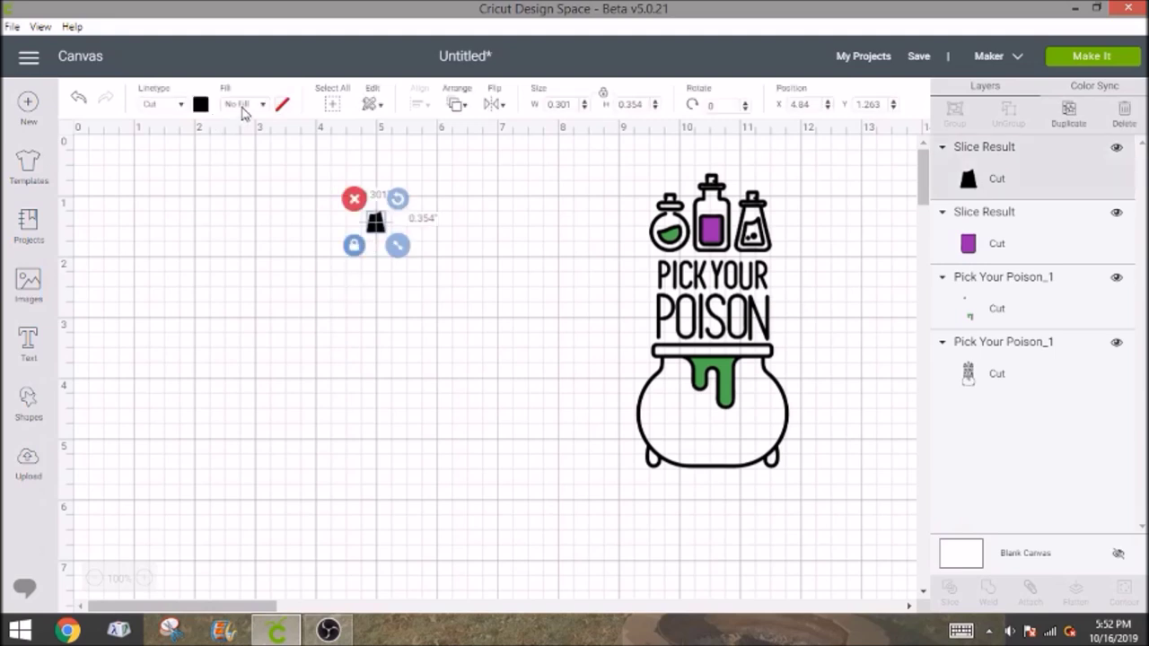
{"action": "left_click", "coordinate": [201, 105]}
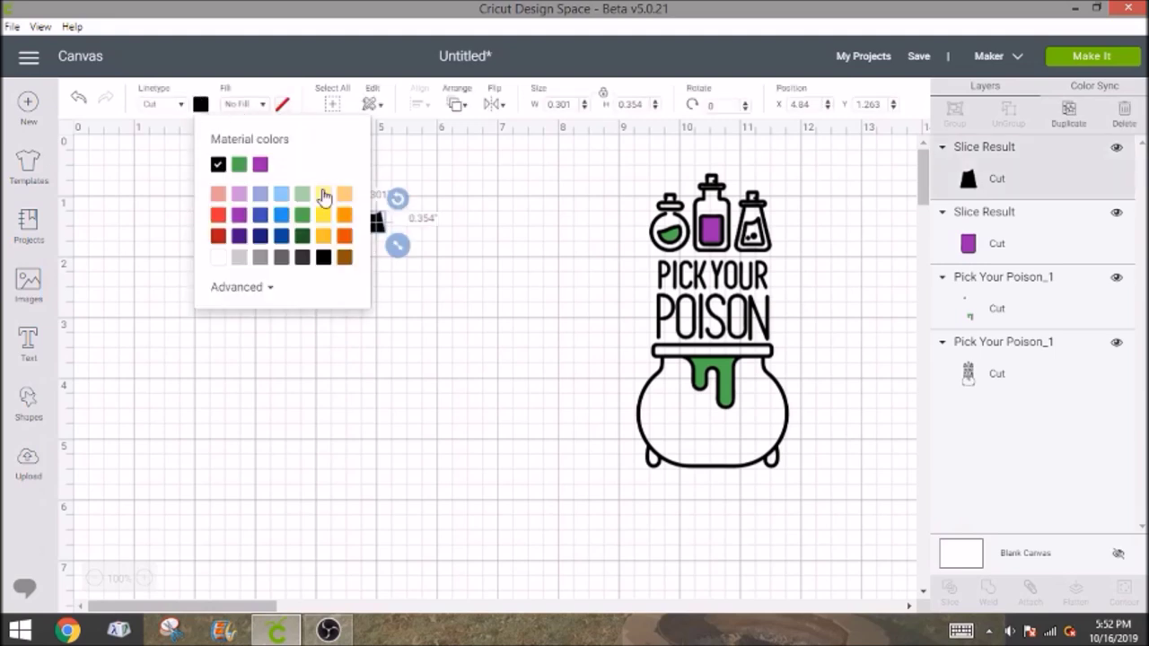
{"action": "left_click", "coordinate": [344, 215]}
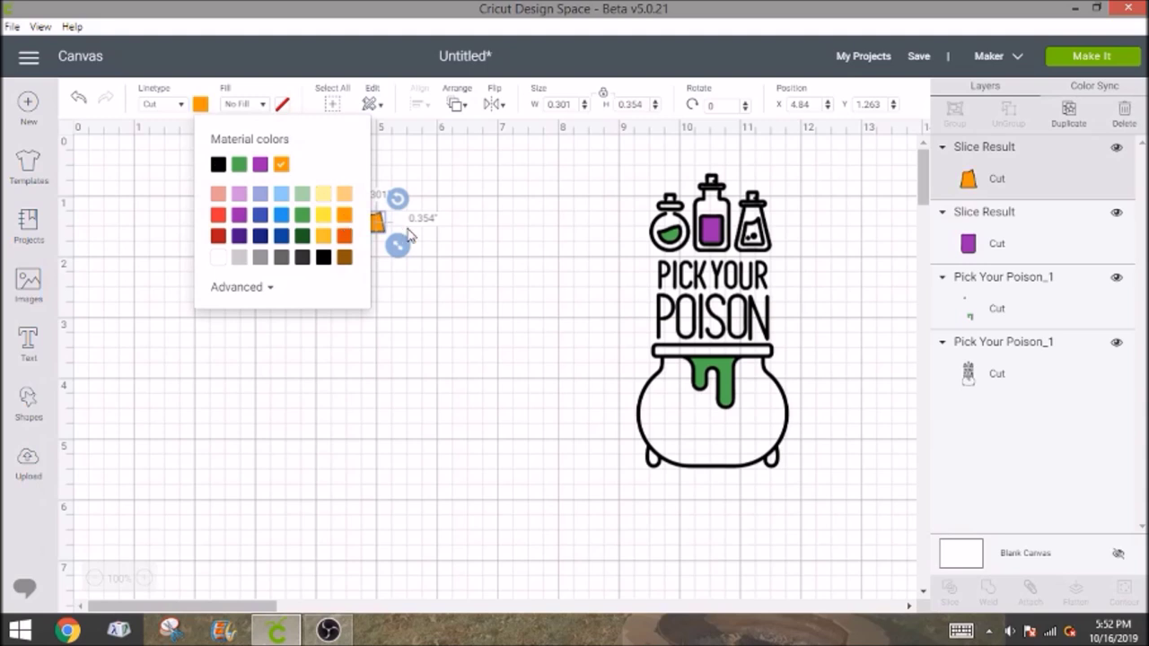
{"action": "left_click", "coordinate": [385, 235]}
{"action": "left_click_drag", "start_coordinate": [418, 231], "coordinate": [751, 248]}
Move the green layer to open canvas, add a square covering only the cauldron drip, and slice the two.
{"action": "left_click_drag", "start_coordinate": [715, 392], "coordinate": [383, 392]}
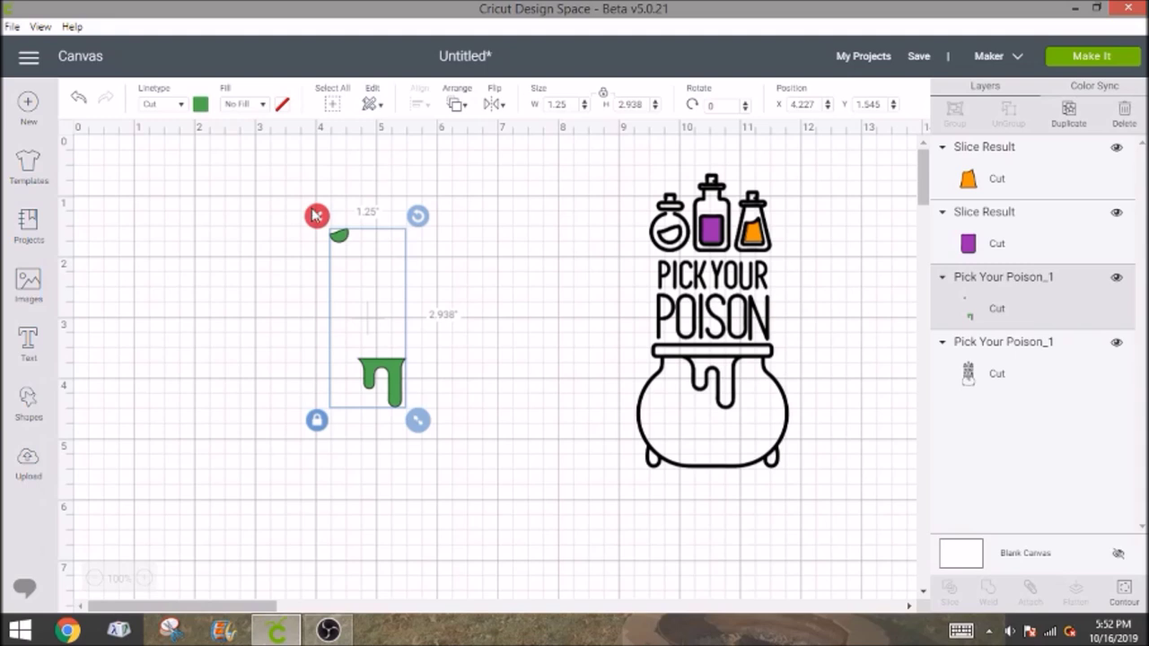
{"action": "left_click", "coordinate": [30, 404]}
{"action": "left_click", "coordinate": [100, 295]}
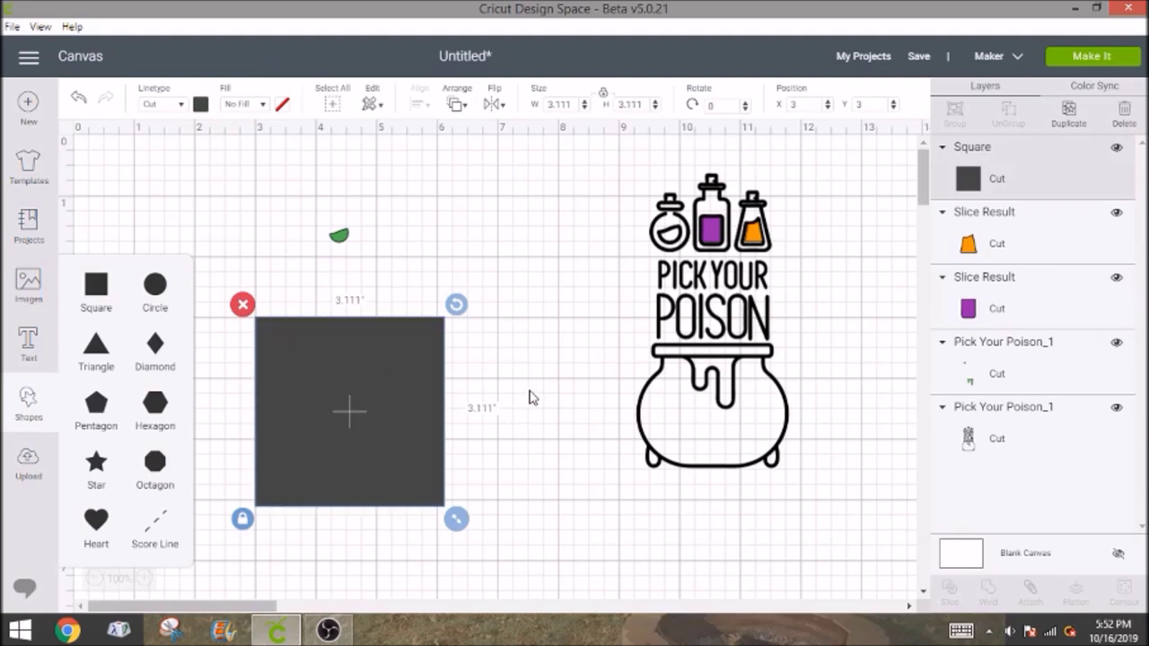
{"action": "left_click", "coordinate": [957, 364], "text": "shift"}
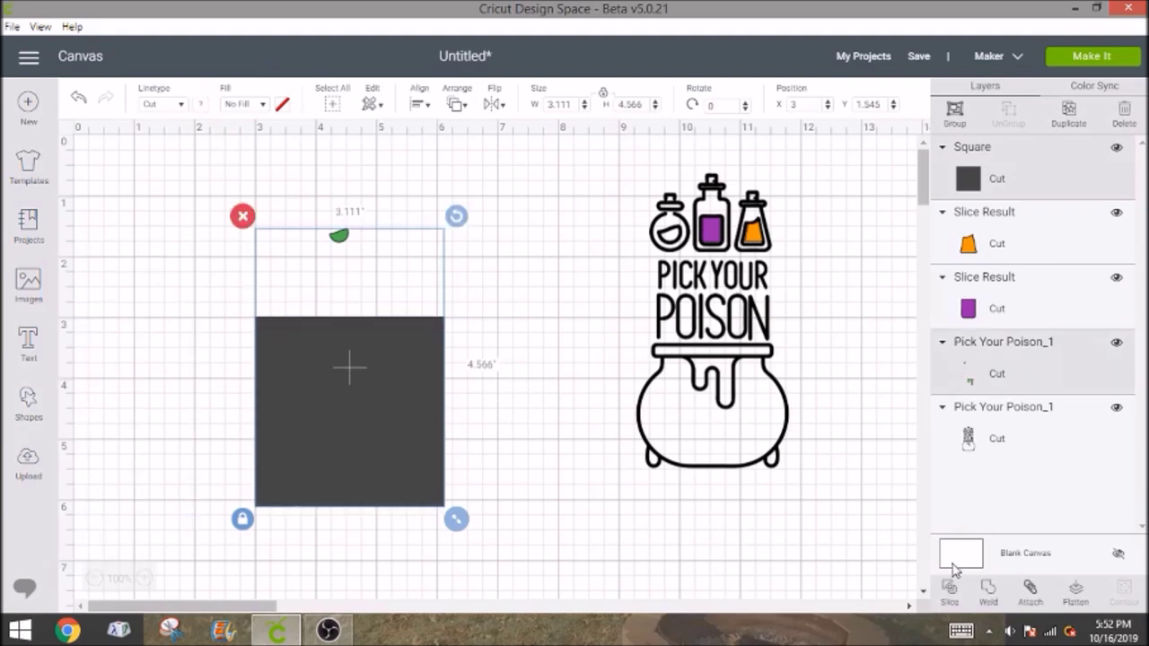
{"action": "left_click", "coordinate": [950, 592]}
Delete the square and dark drip leftovers, and place the green drip and round flask liquid back into the main design.
{"action": "left_click_drag", "start_coordinate": [346, 421], "coordinate": [246, 434]}
{"action": "key", "text": "Delete"}
{"action": "left_click_drag", "start_coordinate": [395, 392], "coordinate": [230, 393]}
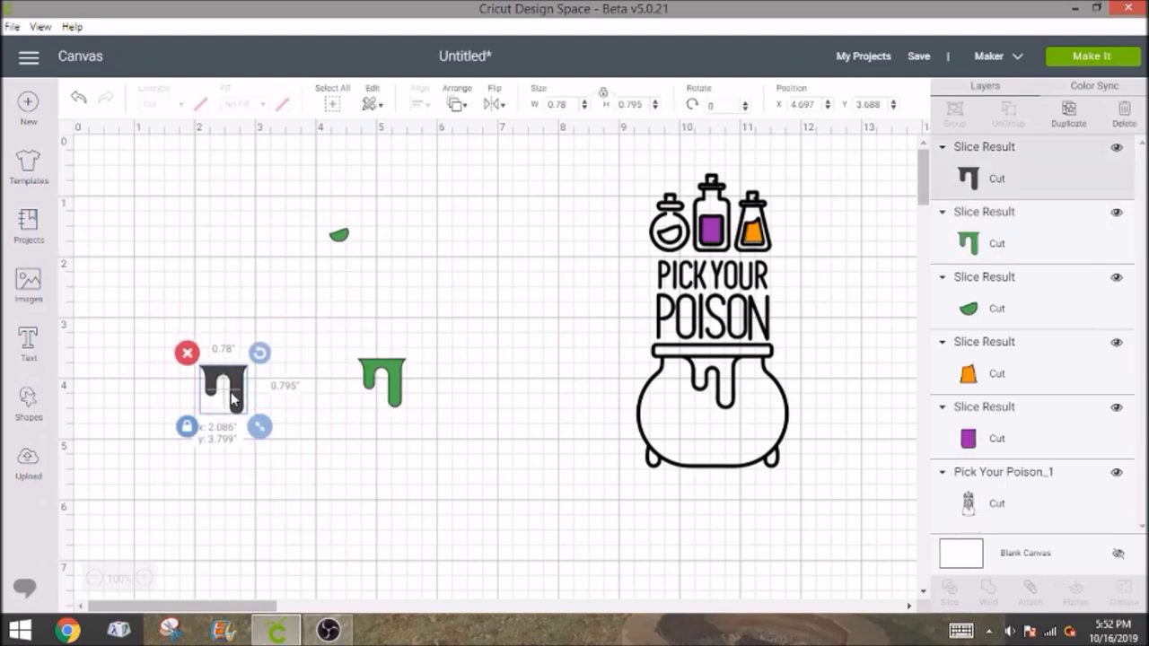
{"action": "key", "text": "Delete"}
{"action": "left_click_drag", "start_coordinate": [403, 379], "coordinate": [721, 380]}
{"action": "left_click_drag", "start_coordinate": [341, 238], "coordinate": [675, 237]}
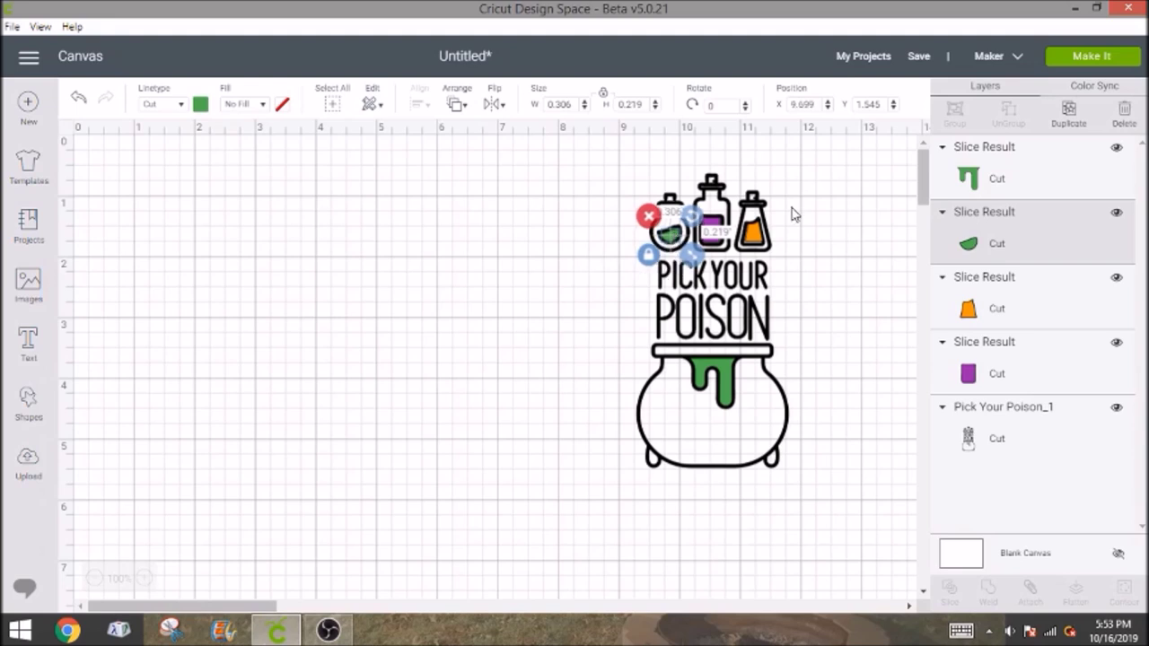
Check how the design is laid out on the cutting mats, and return to the canvas.
{"action": "left_click", "coordinate": [1122, 59]}
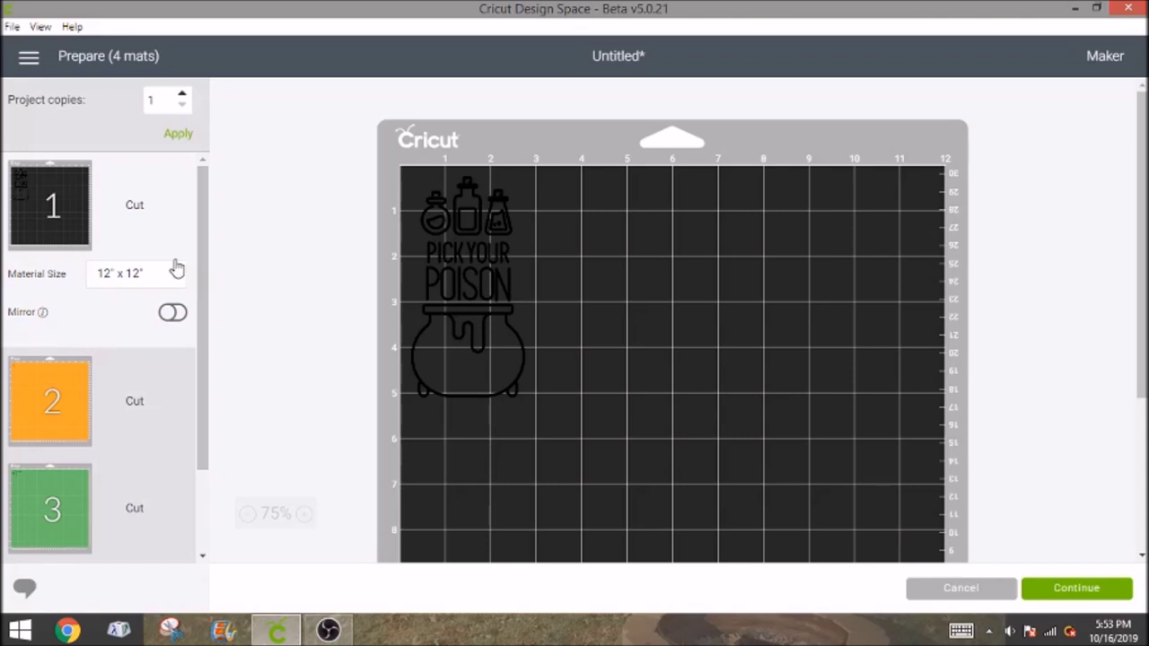
{"action": "left_click", "coordinate": [942, 585]}
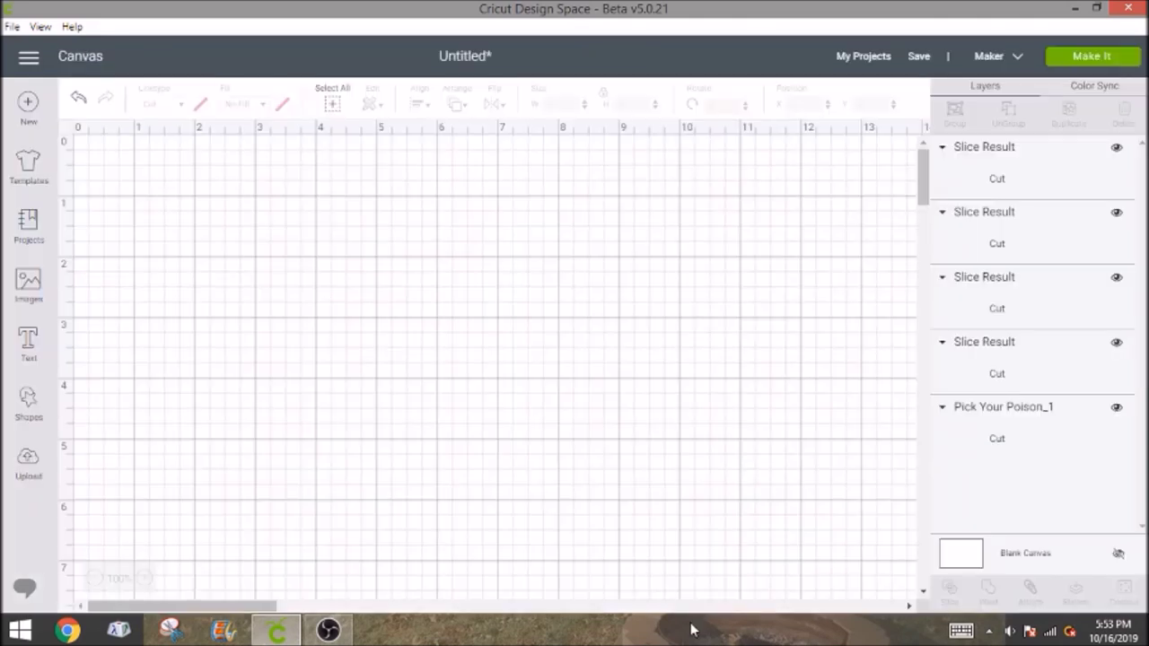
Enlarge all layers of the design together, position them at X 4.125, Y 0, and set their height to 10 inches.
{"action": "left_click_drag", "start_coordinate": [877, 347], "coordinate": [924, 503]}
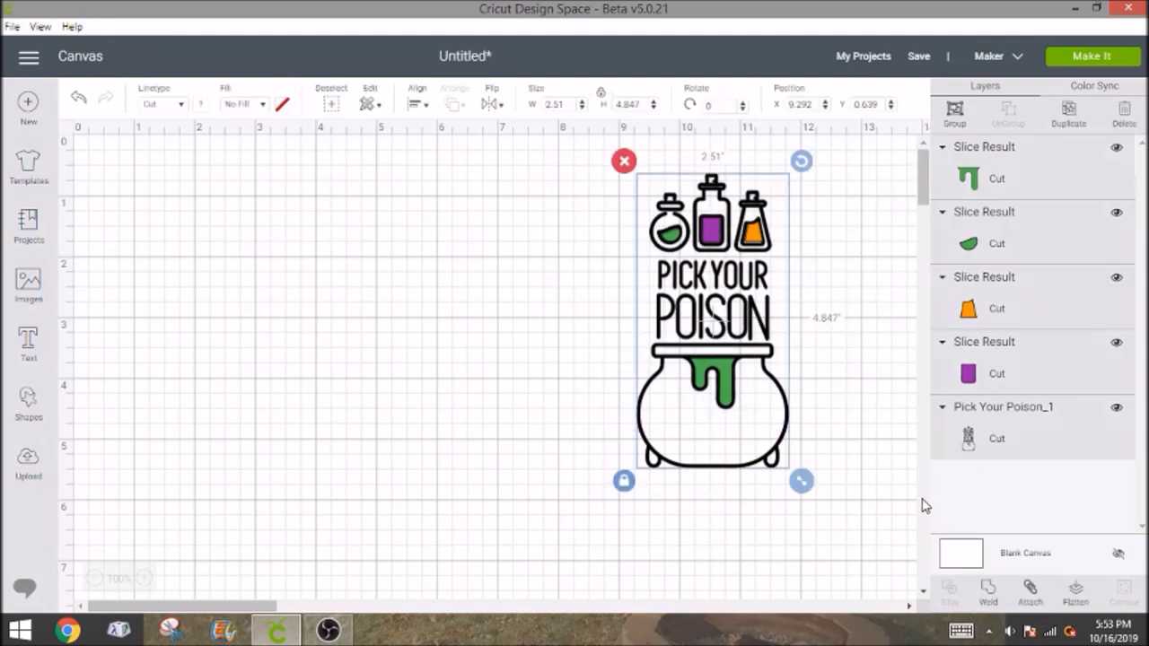
{"action": "left_click_drag", "start_coordinate": [802, 480], "coordinate": [479, 377]}
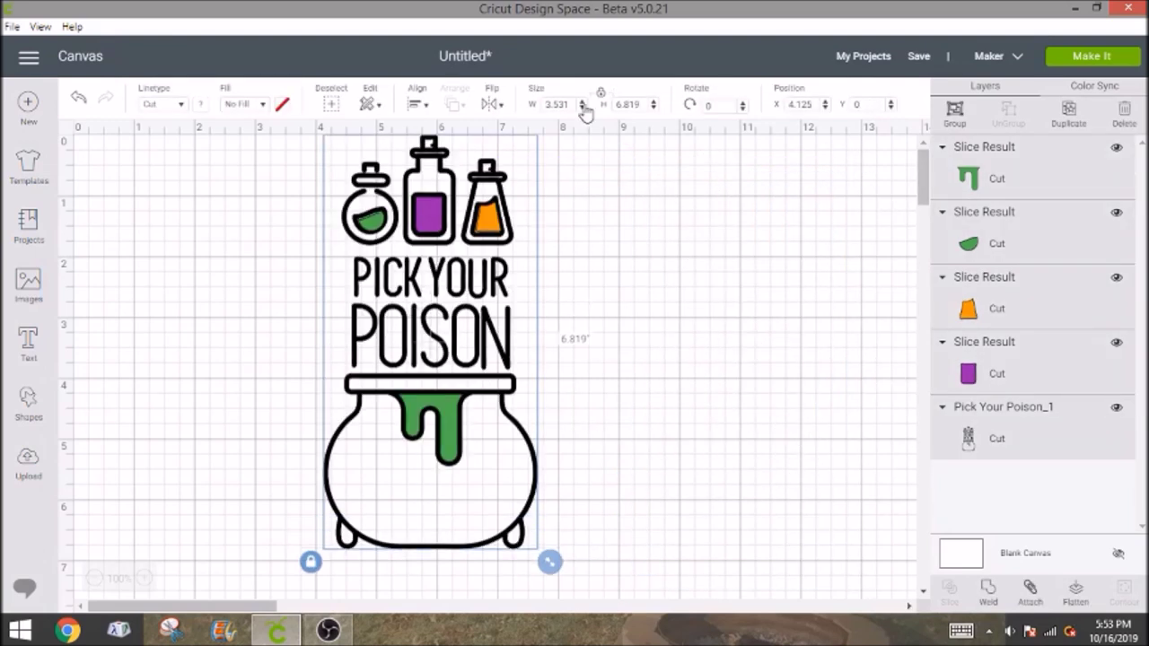
{"action": "left_click", "coordinate": [632, 103]}
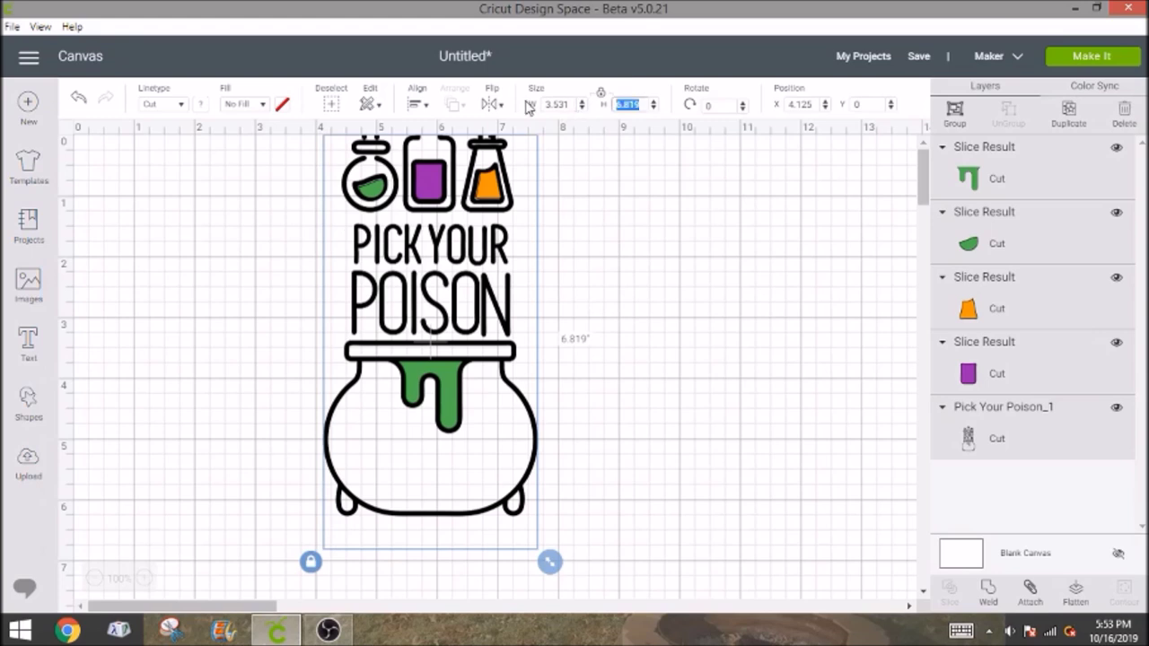
{"action": "type", "text": "10"}
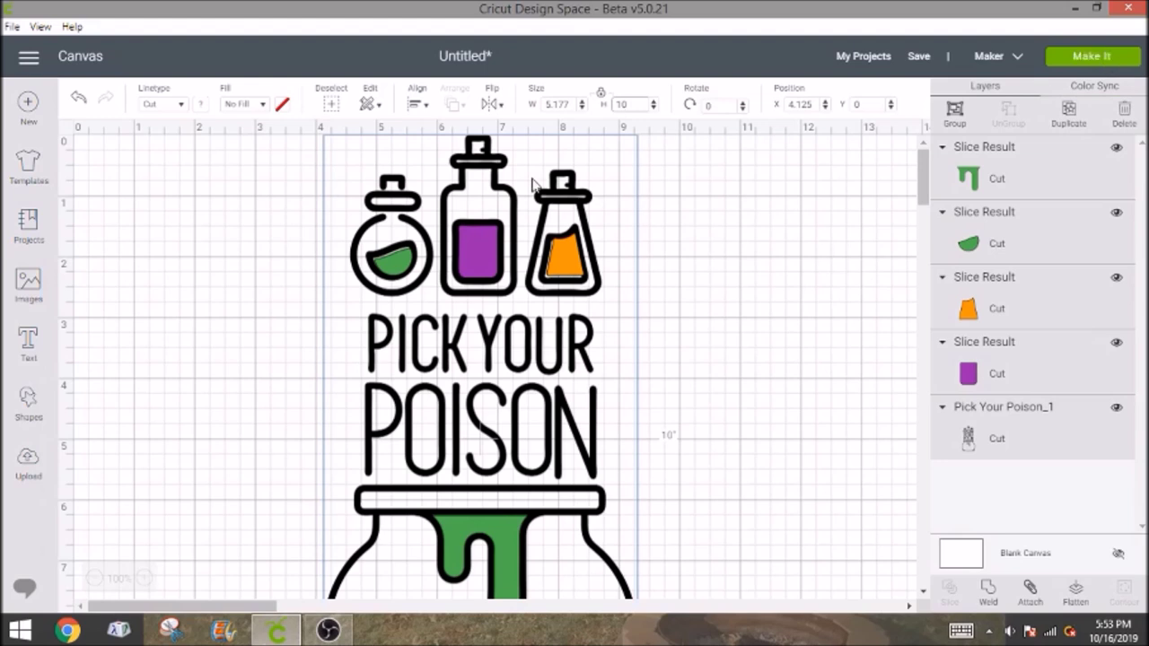
Prepare the resized project for cutting and review the black, orange, green and purple mats.
{"action": "left_click", "coordinate": [1108, 59]}
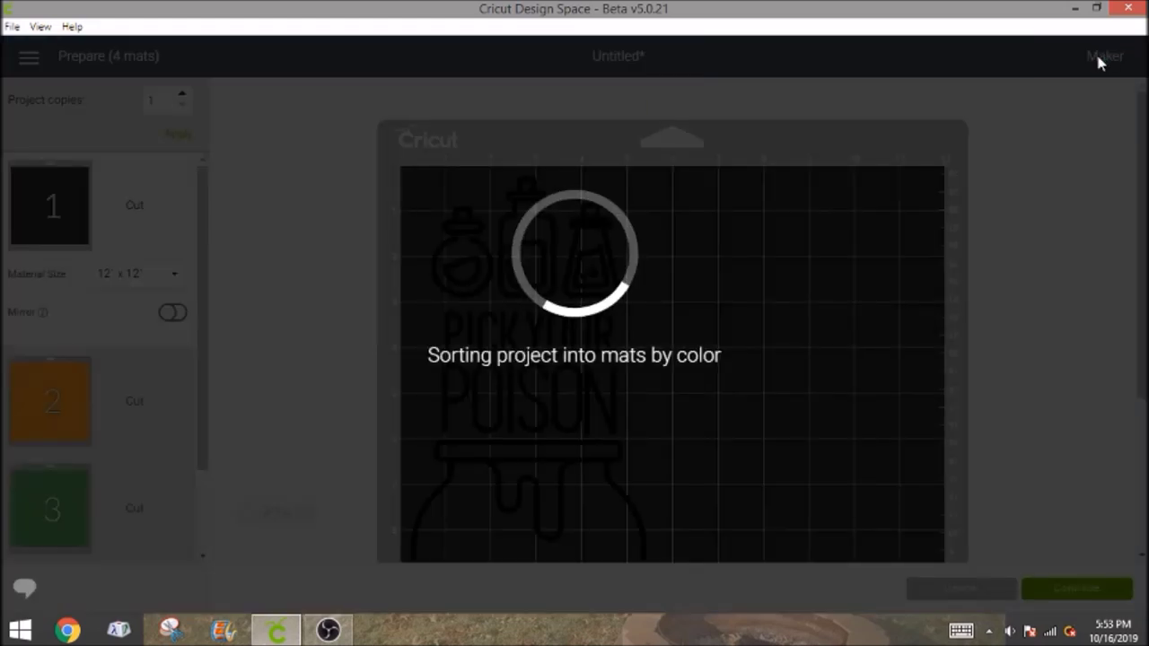
{"action": "scroll", "coordinate": [505, 335], "scroll_direction": "down", "scroll_amount": 3}
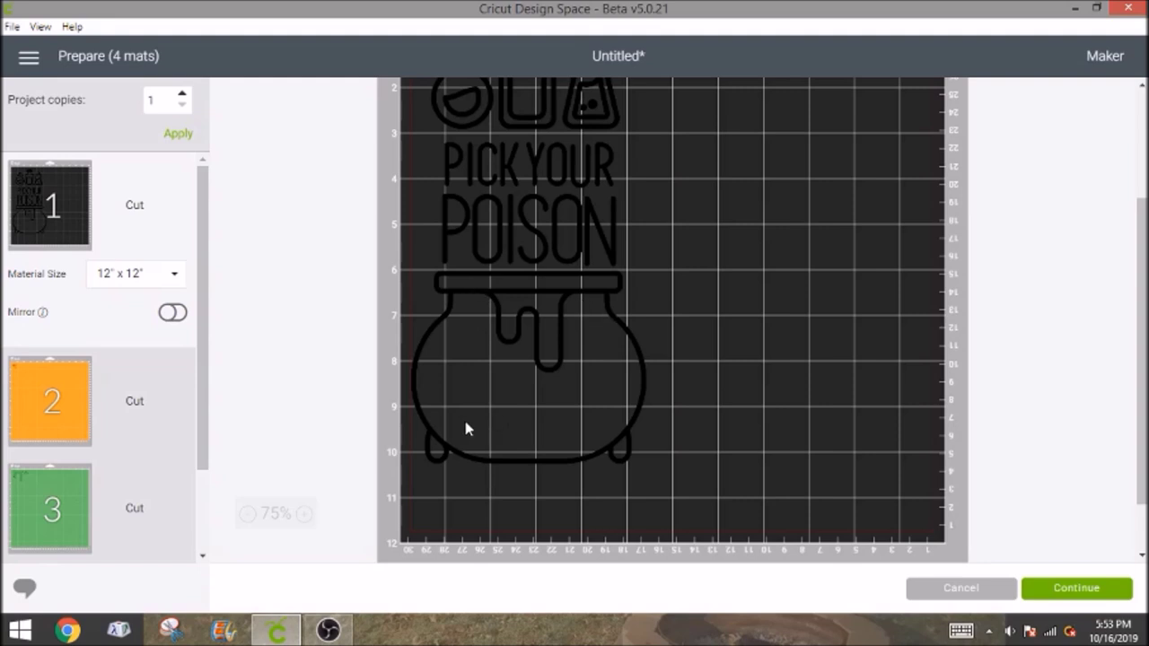
{"action": "left_click", "coordinate": [40, 384]}
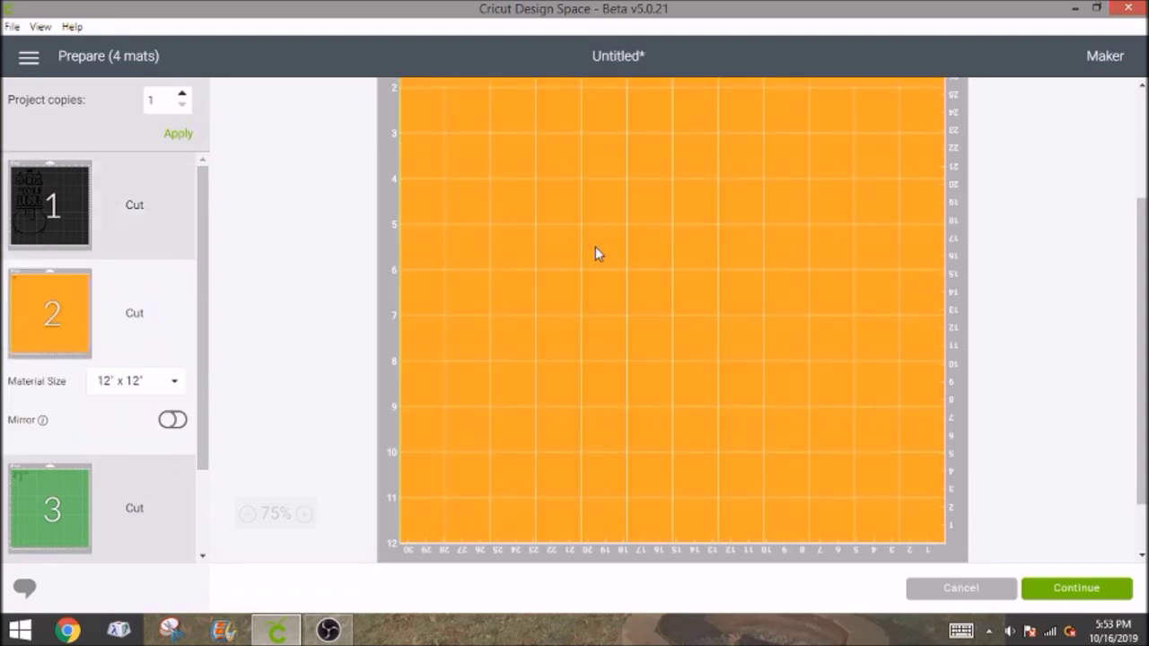
{"action": "scroll", "coordinate": [817, 248], "scroll_direction": "up", "scroll_amount": 5}
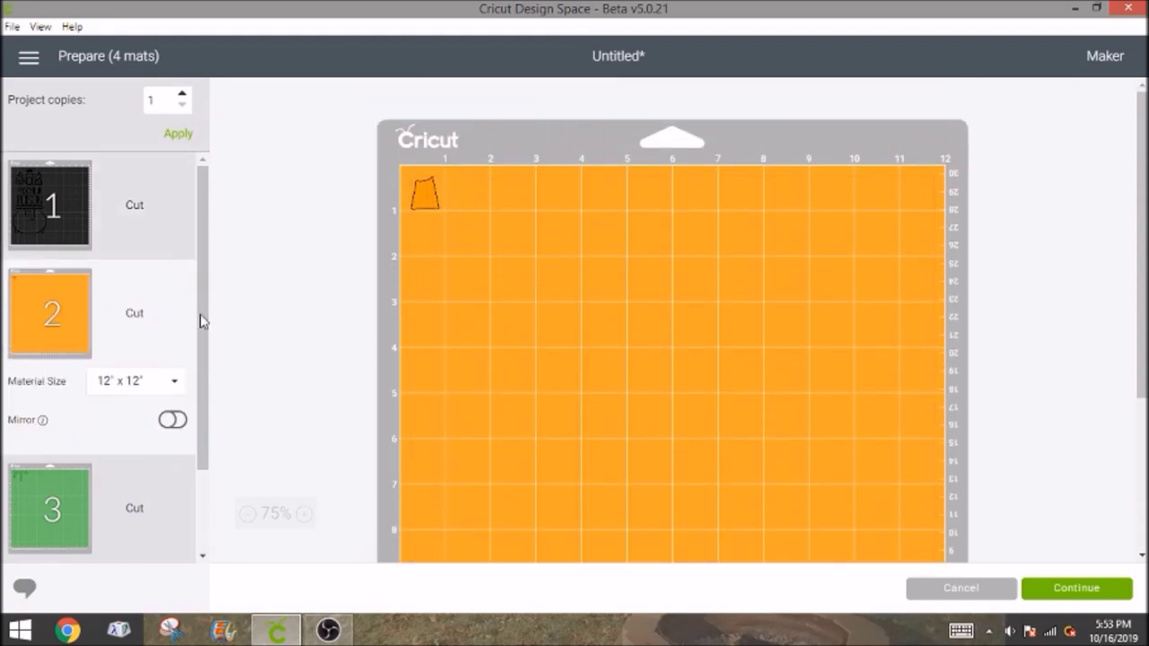
{"action": "left_click", "coordinate": [53, 505]}
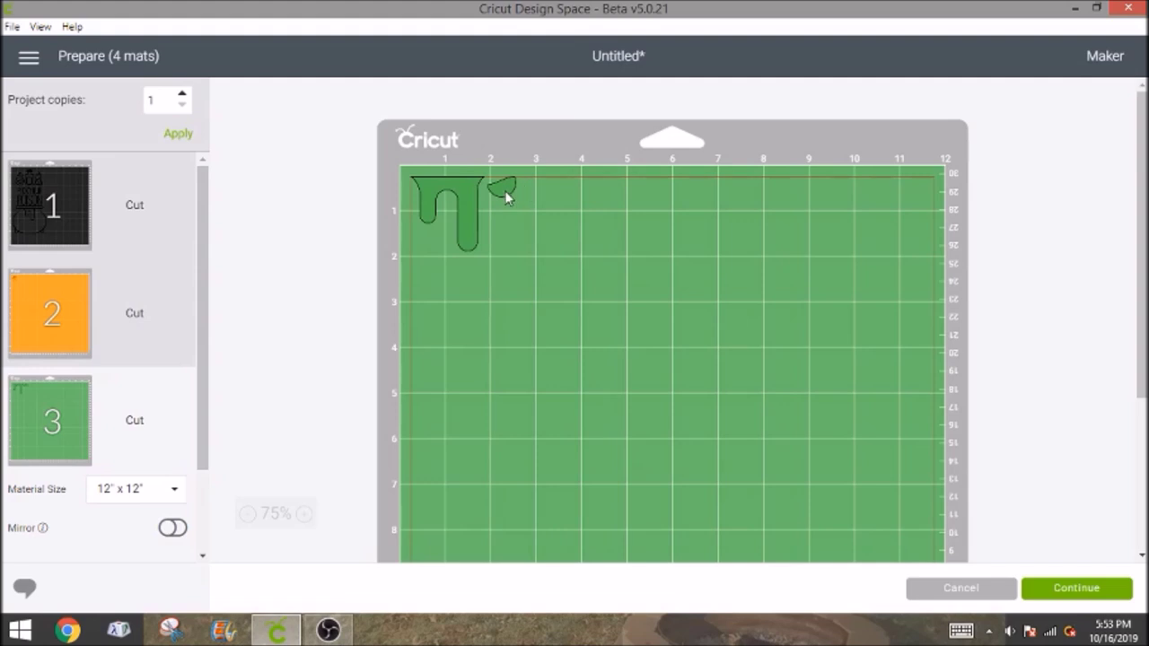
{"action": "left_click_drag", "start_coordinate": [205, 285], "coordinate": [216, 395]}
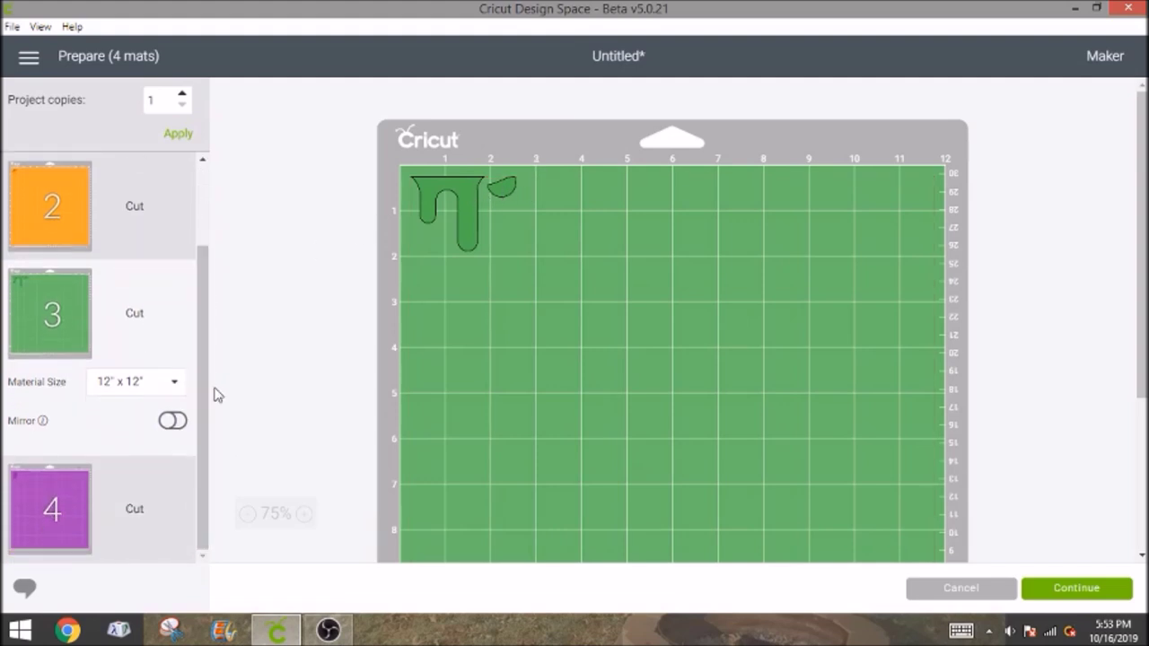
{"action": "left_click", "coordinate": [68, 491]}
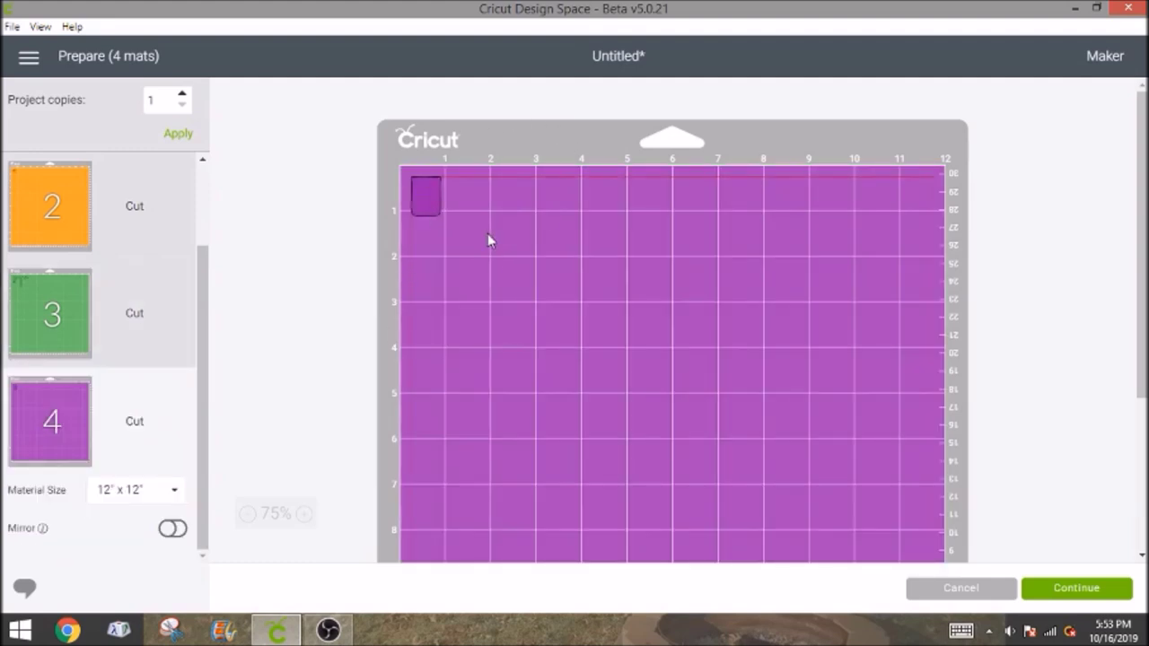